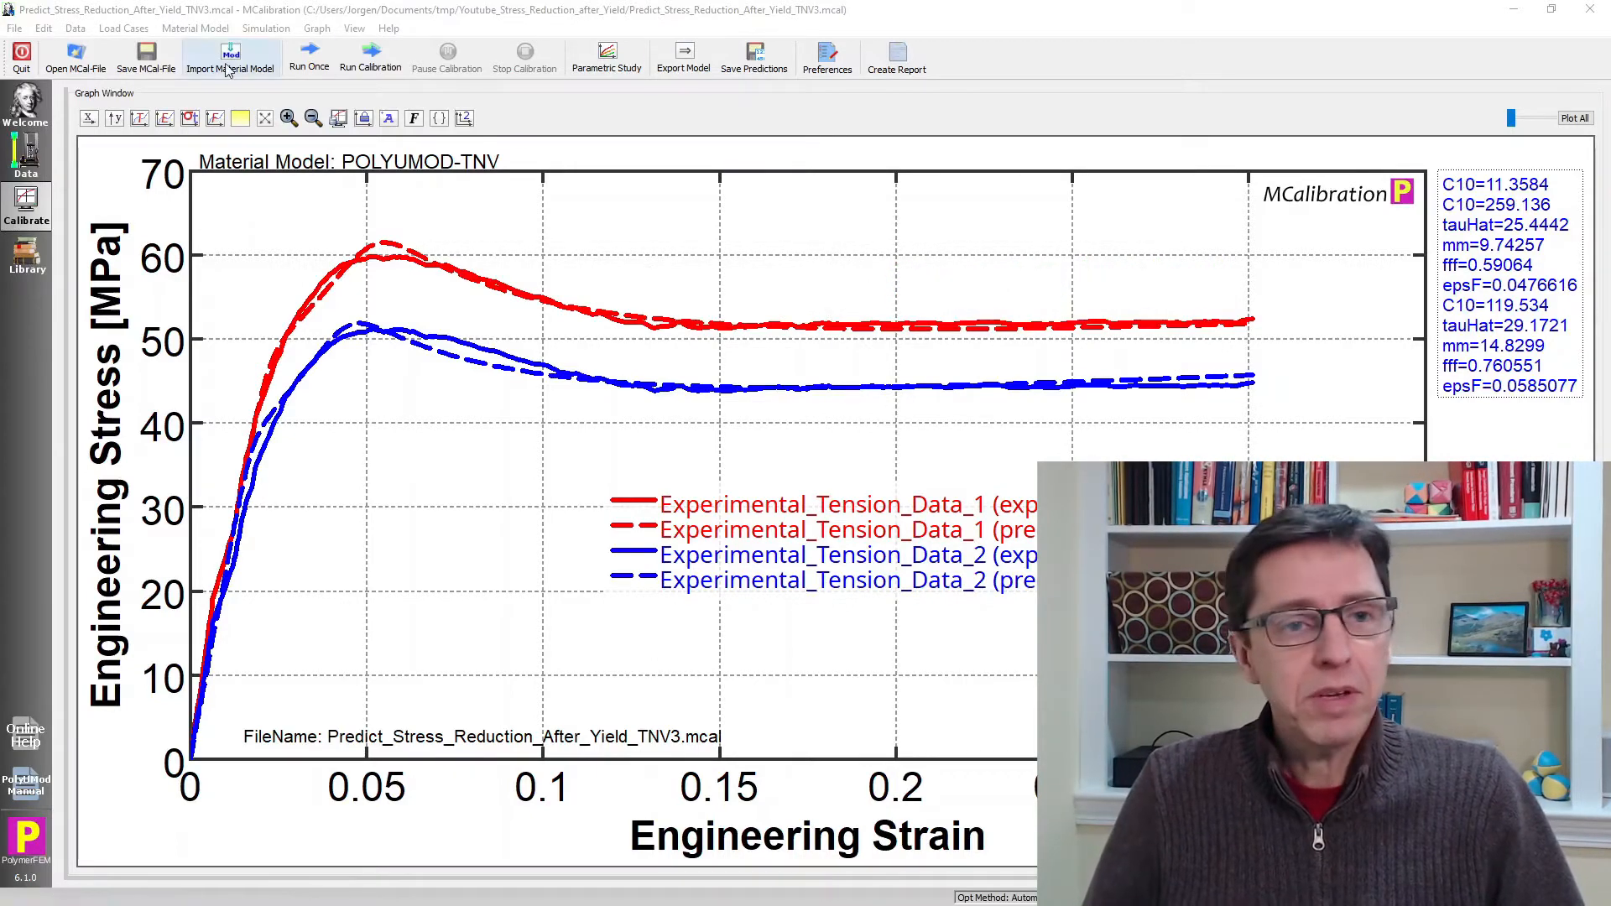
# Close the open calibration project and open Experimental_Tension_Data_1.csv and Experimental_Tension_Data_2.csv together in Notepad++.
pyautogui.click(1596, 10)
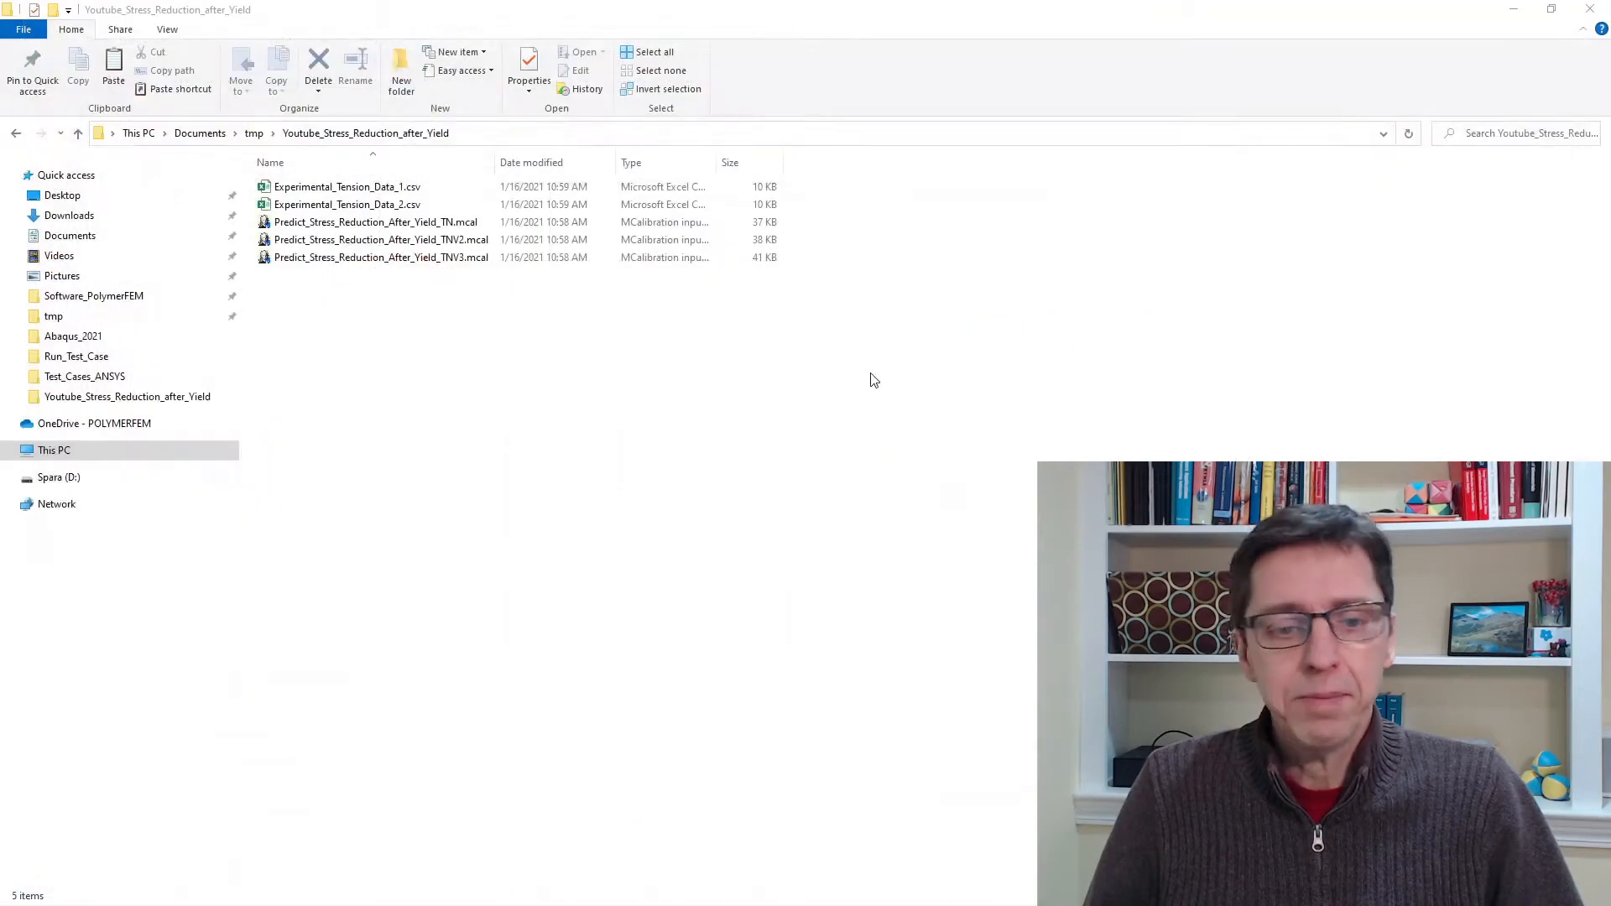
pyautogui.click(377, 187)
pyautogui.keyDown('shift'); pyautogui.click(400, 206); pyautogui.keyUp('shift')
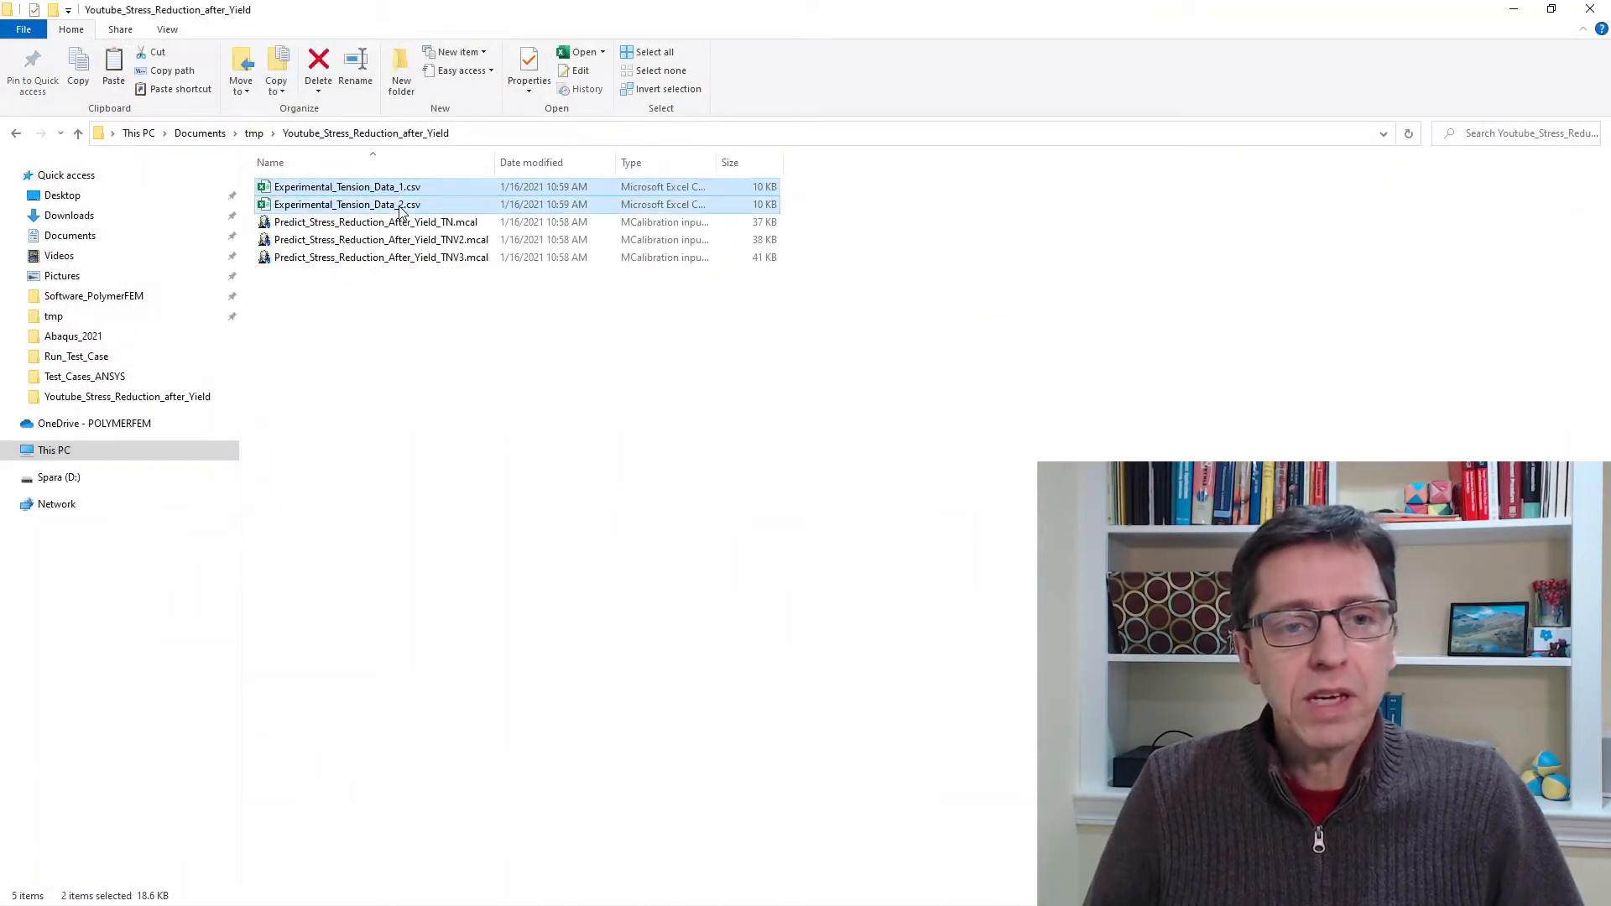
pyautogui.rightClick(400, 209)
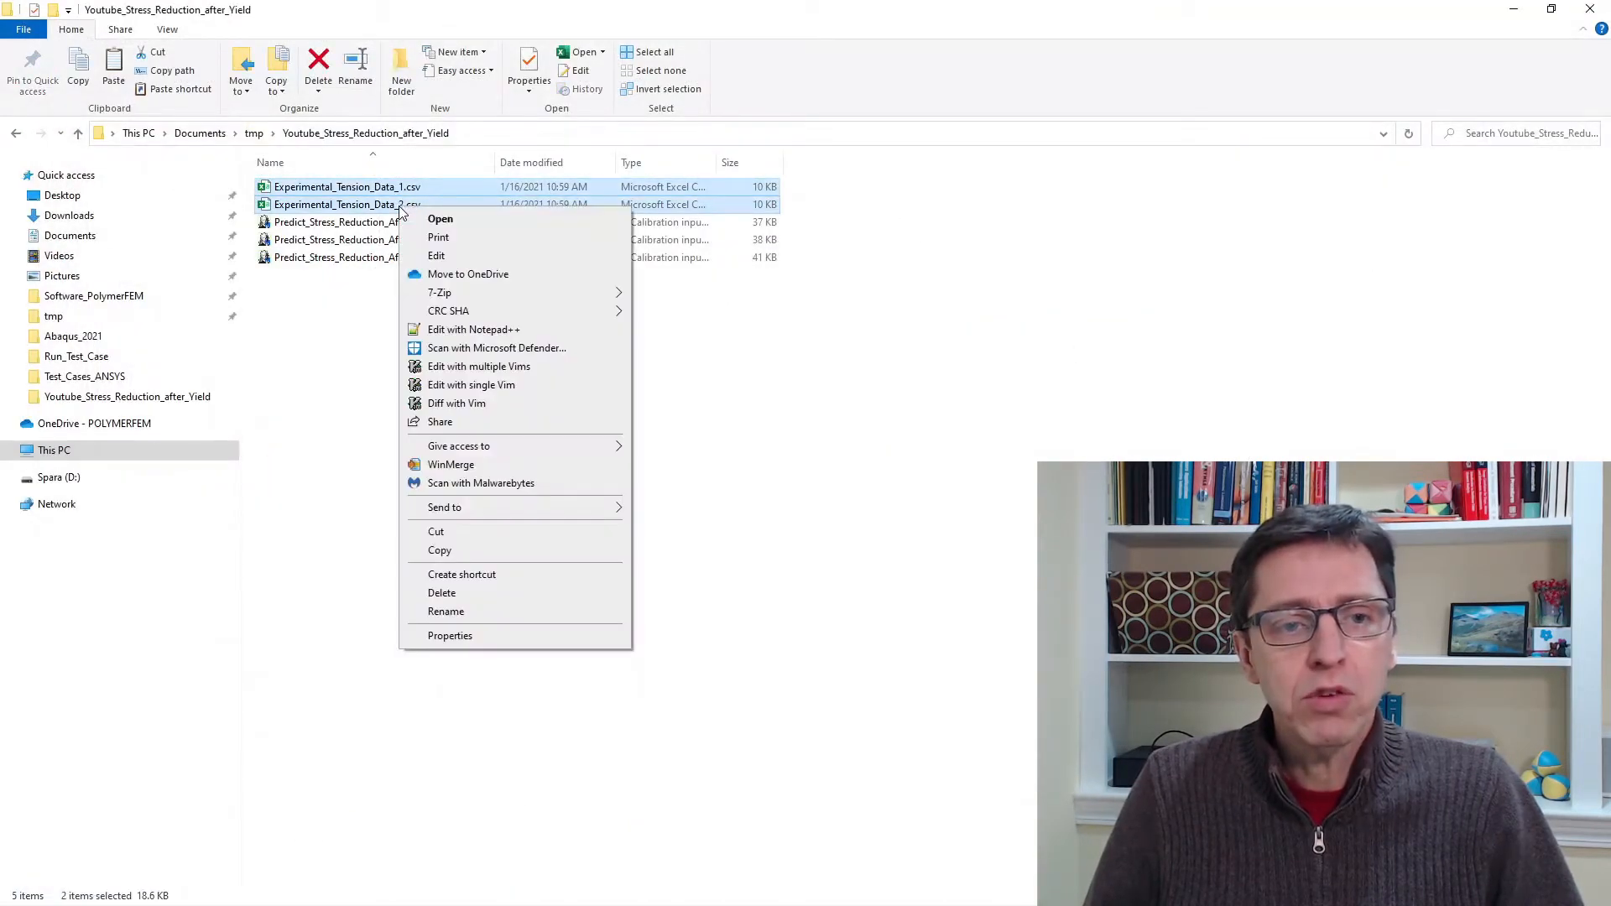
pyautogui.click(495, 334)
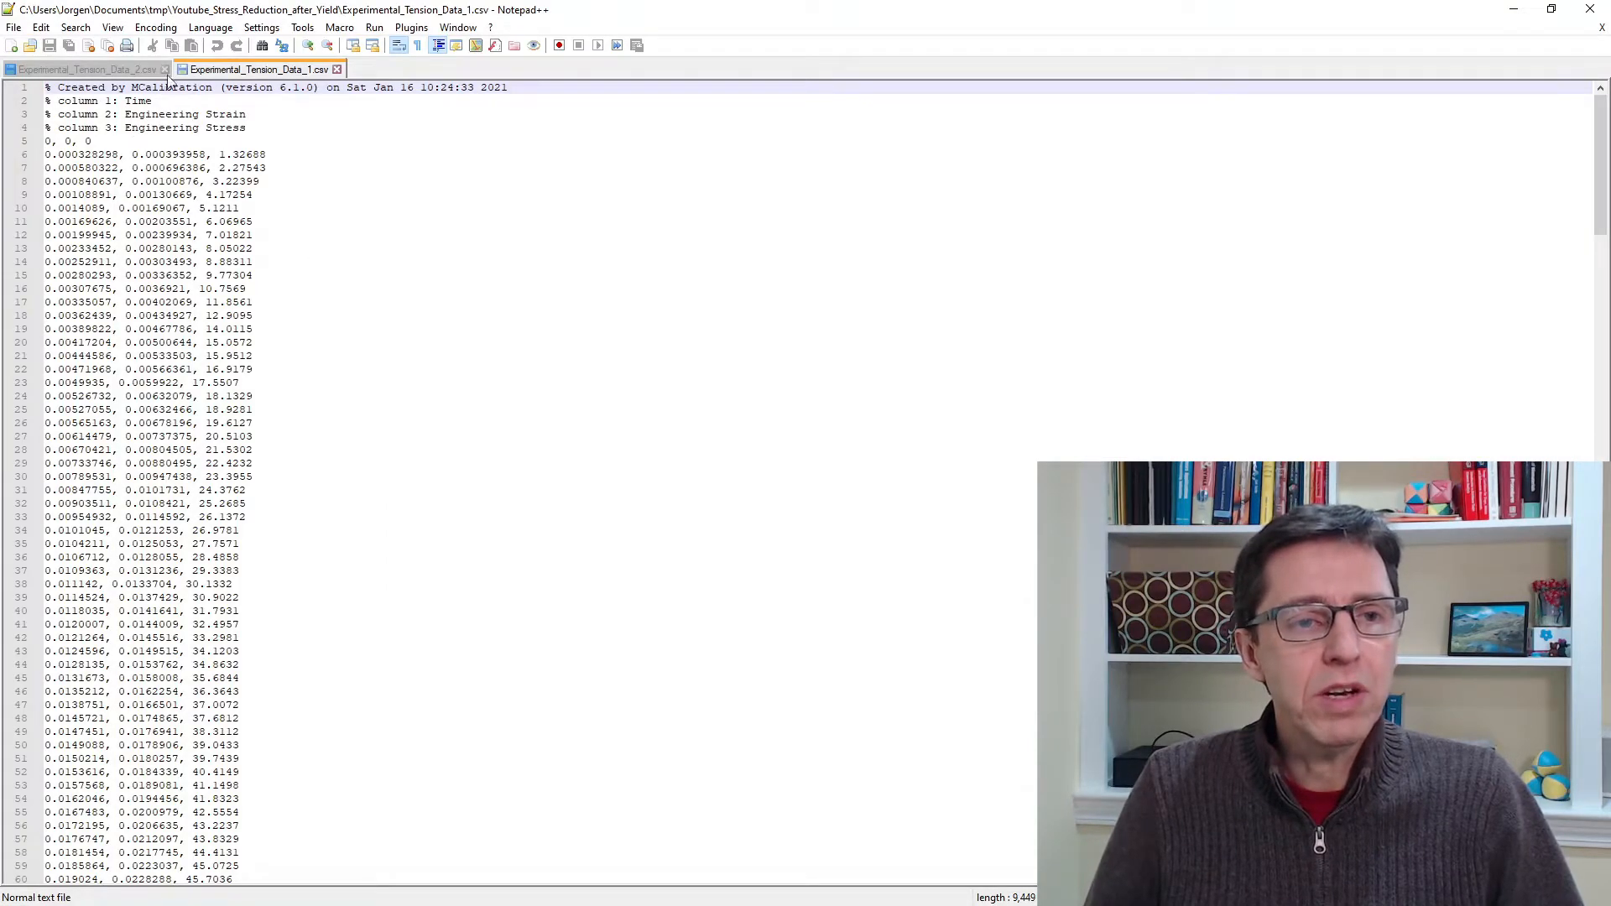
# Review the time, engineering strain and engineering stress columns in both tension data files, then close them.
pyautogui.click(114, 70)
pyautogui.click(231, 73)
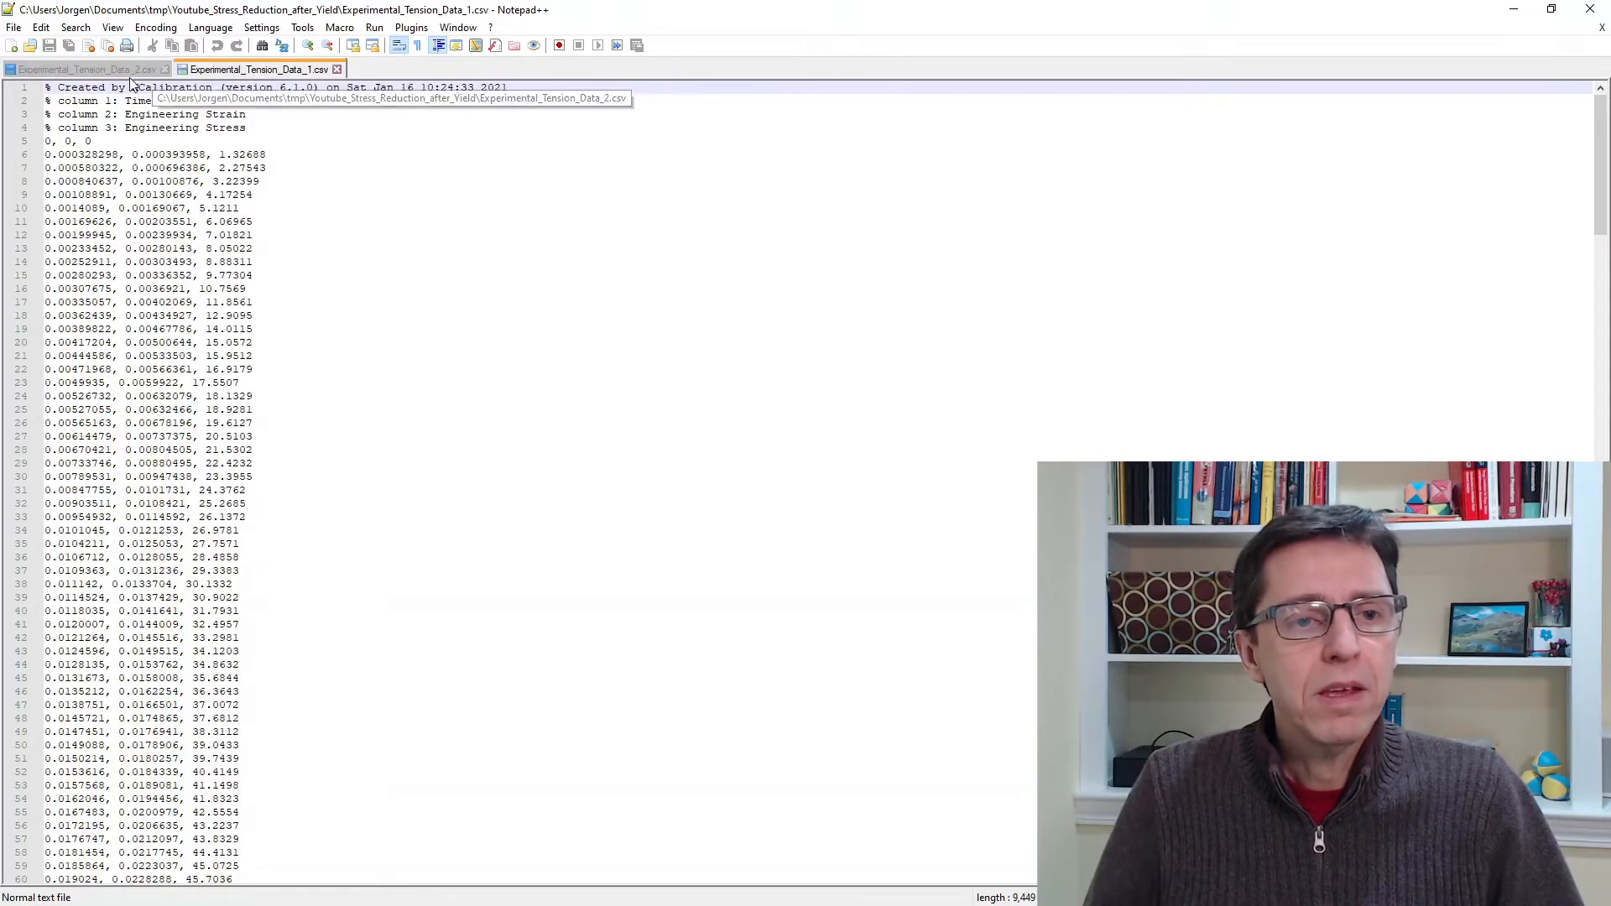
pyautogui.click(1602, 28)
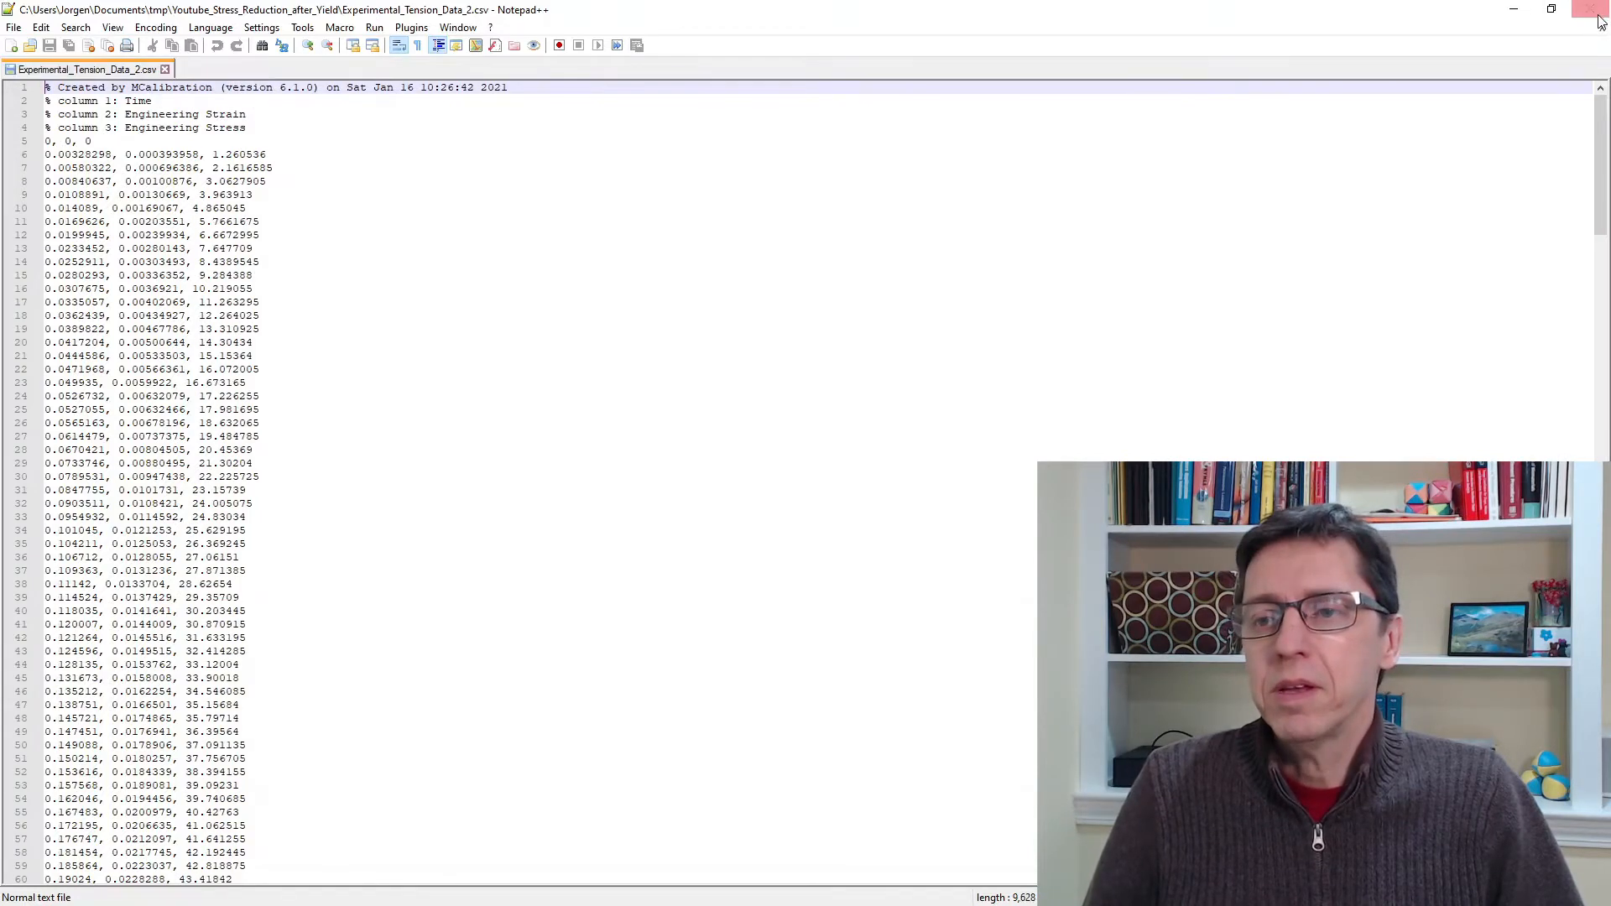
pyautogui.click(1600, 15)
# Switch to MCalibration, open the calibration workspace, and arrange its load case, material model, graph and results panes.
pyautogui.click(393, 342)
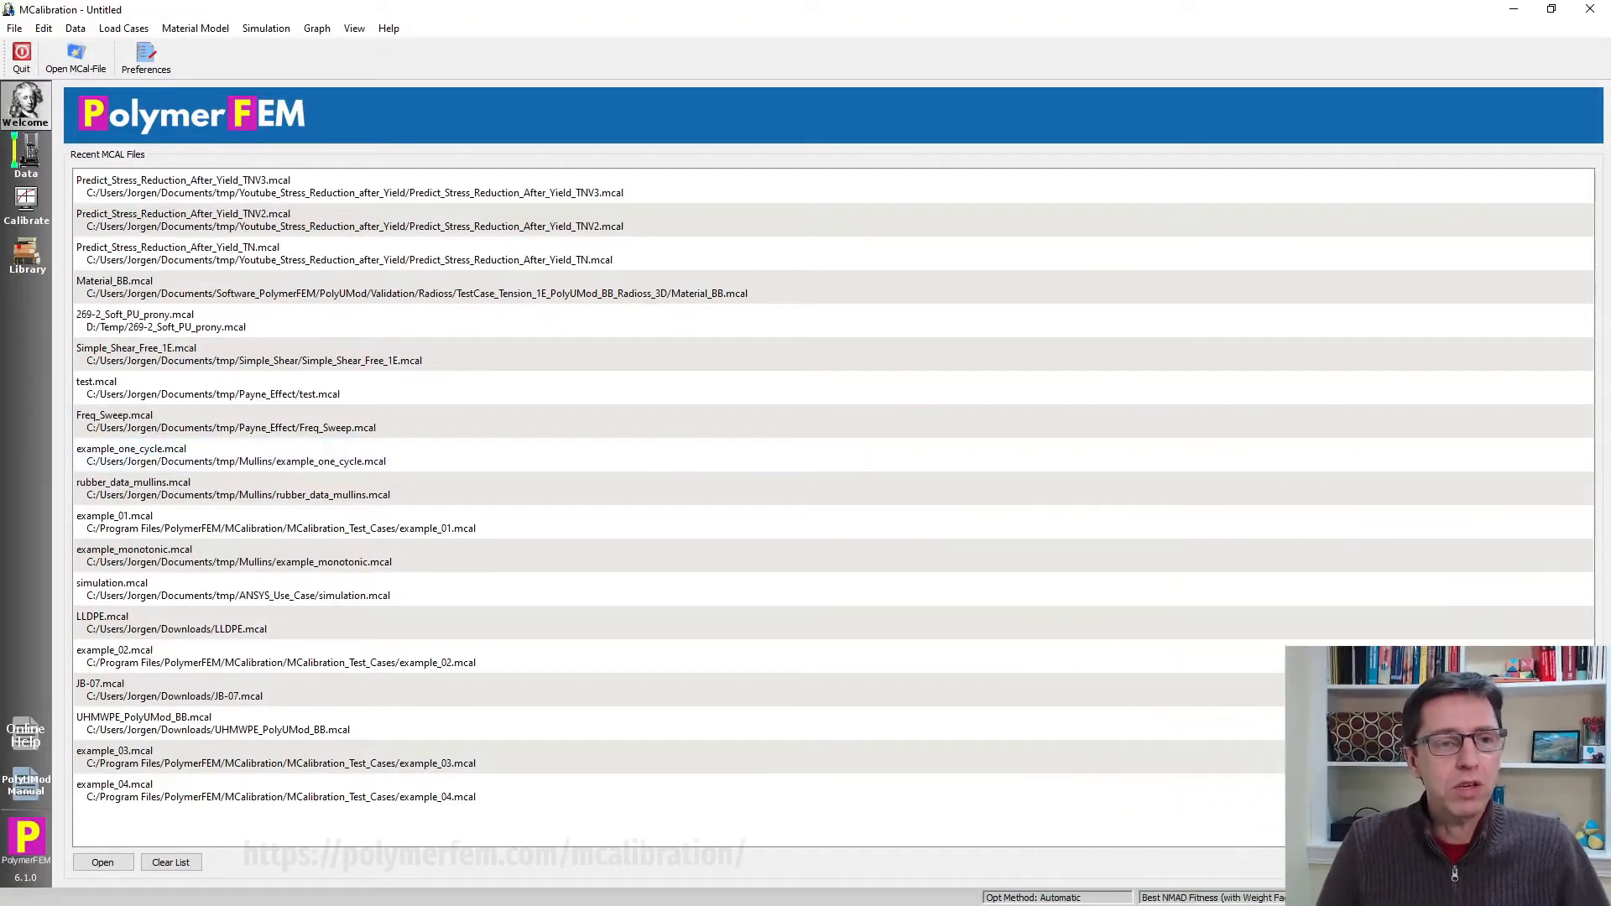
pyautogui.click(43, 220)
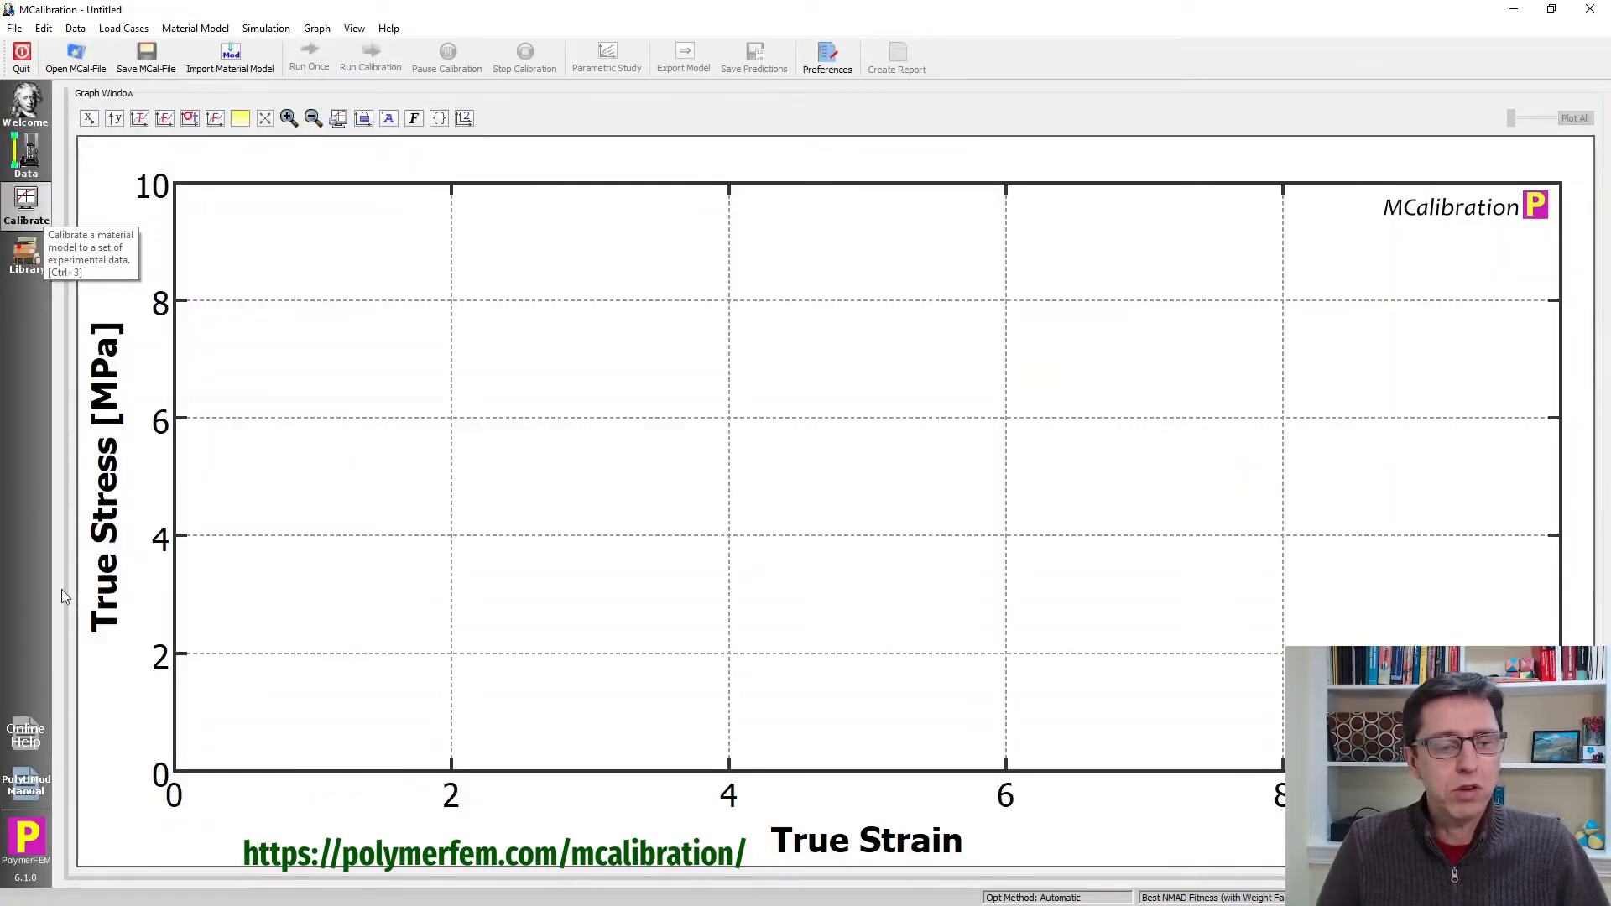
pyautogui.moveTo(336, 877); pyautogui.dragTo(395, 573)
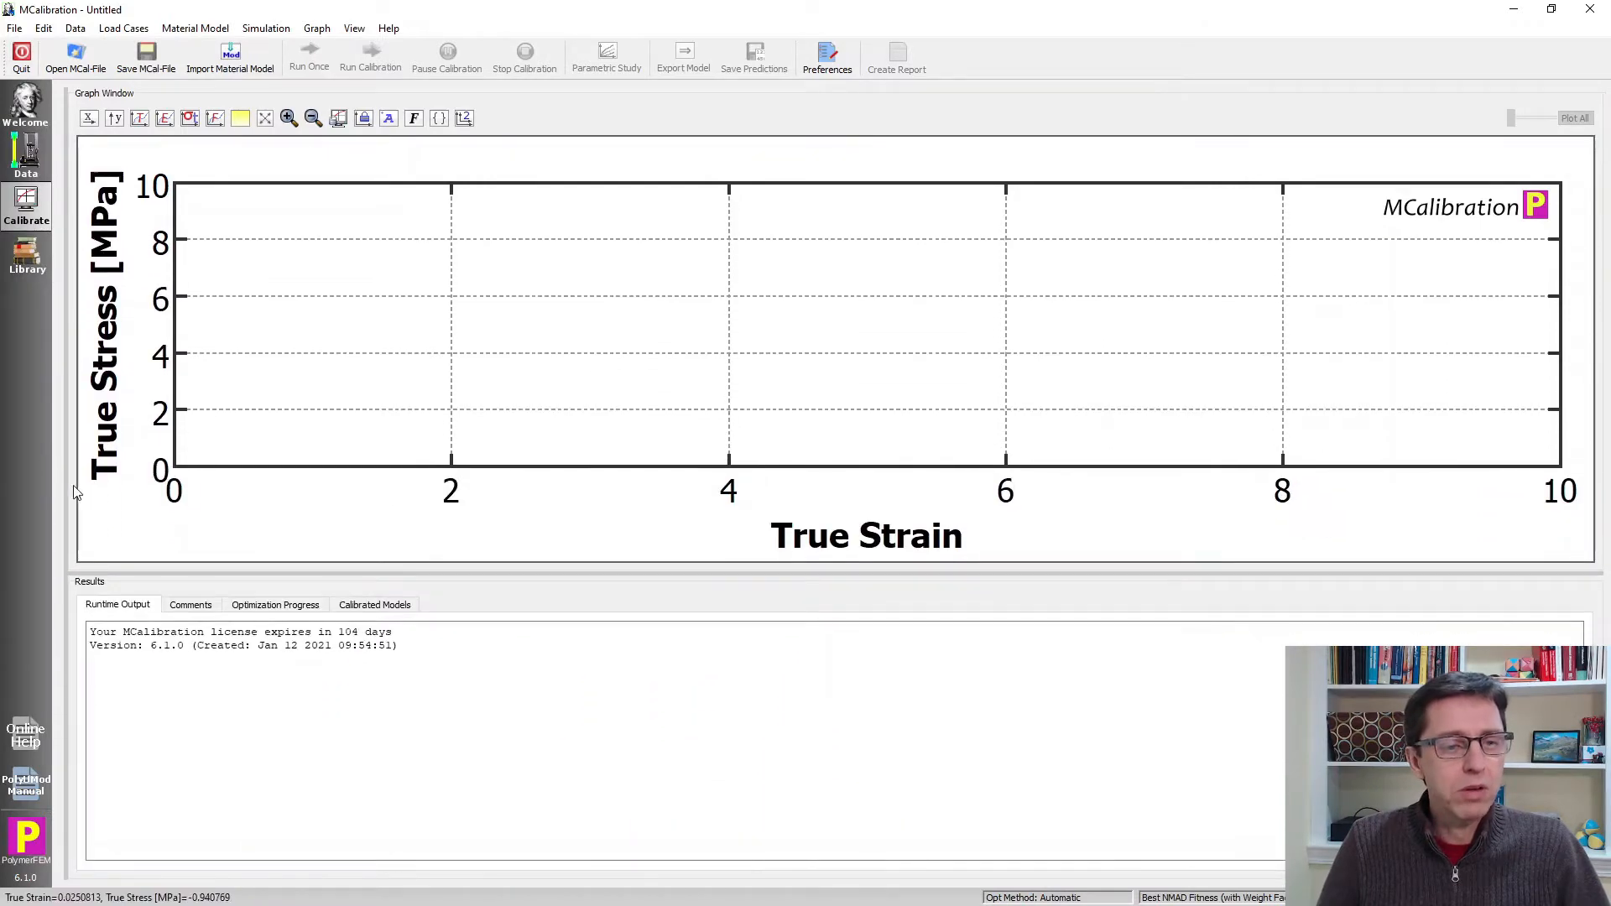
pyautogui.moveTo(67, 487); pyautogui.dragTo(406, 558)
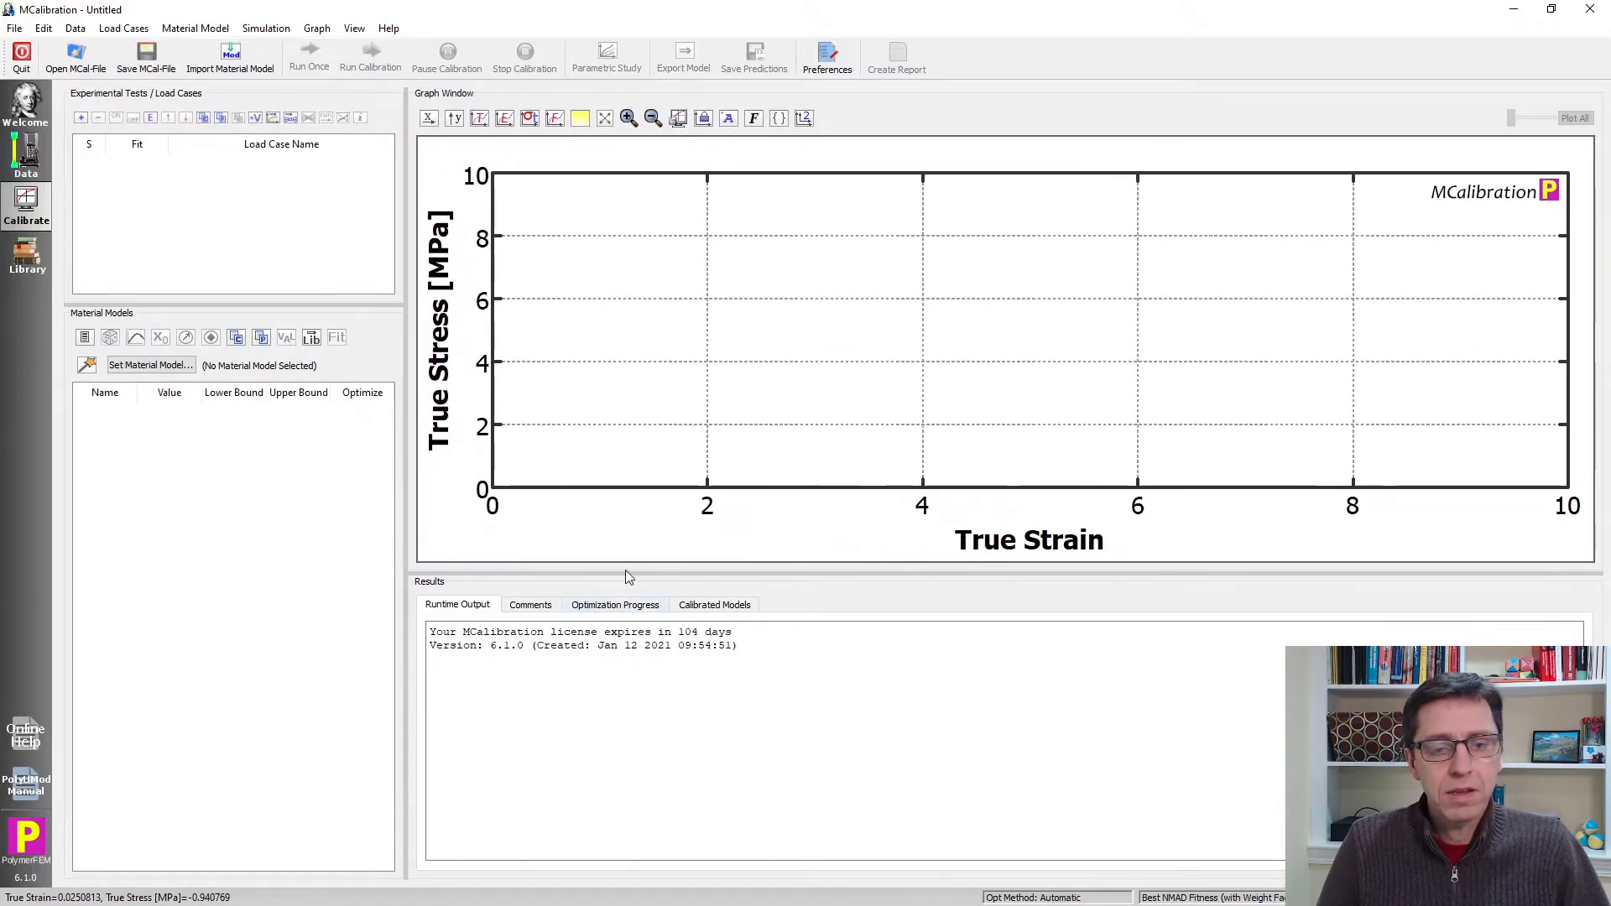
pyautogui.moveTo(626, 573); pyautogui.dragTo(647, 665)
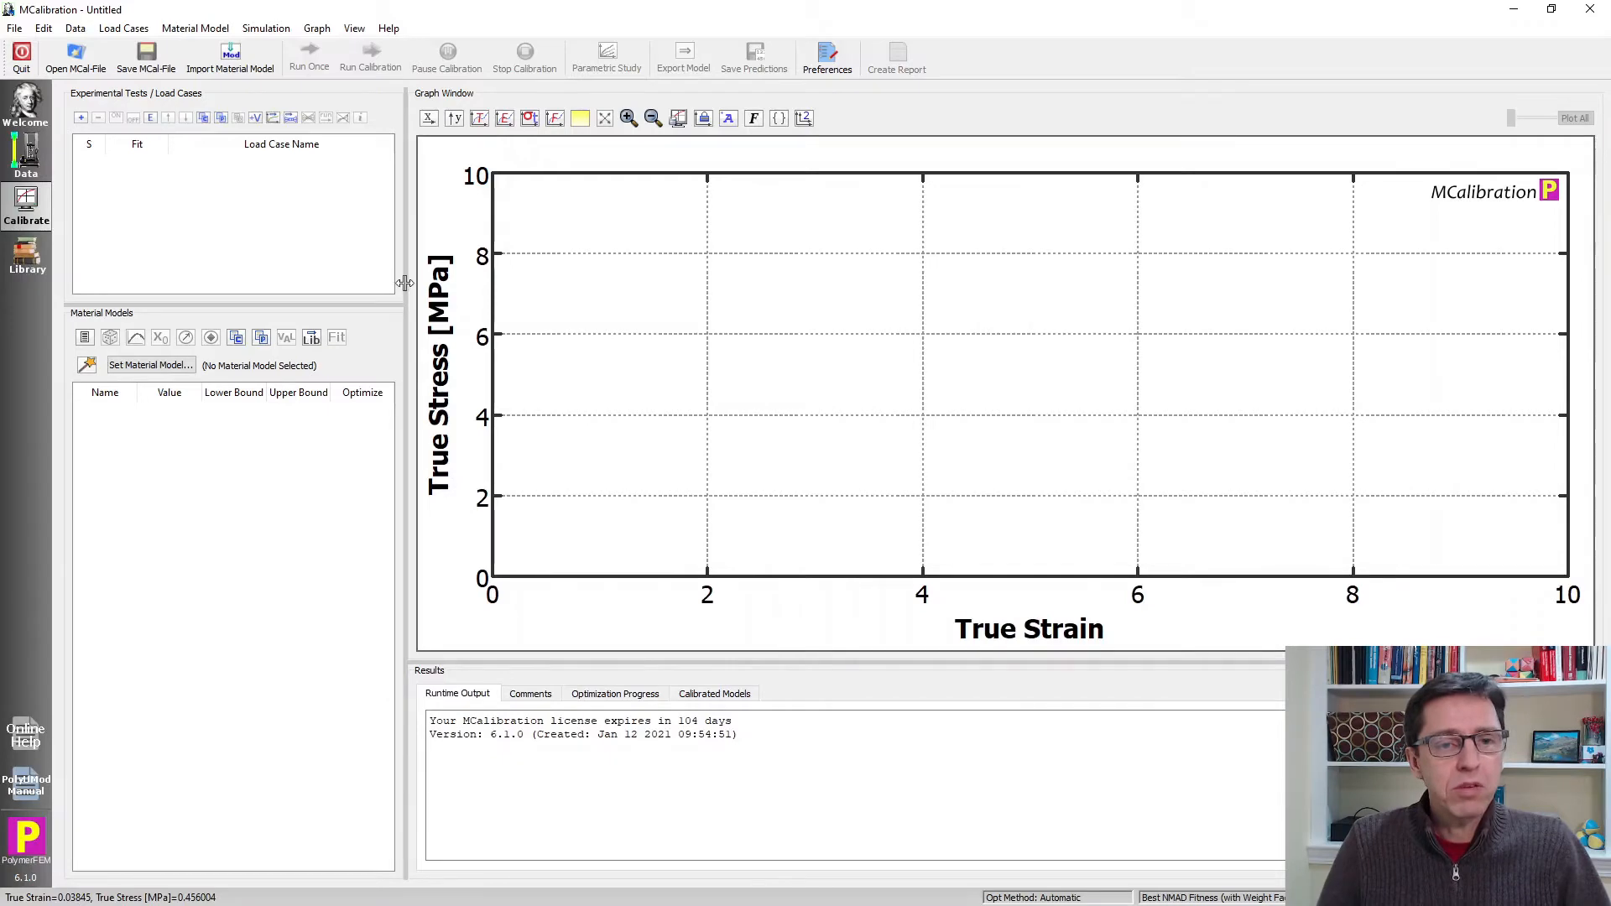
pyautogui.moveTo(404, 277); pyautogui.dragTo(493, 277)
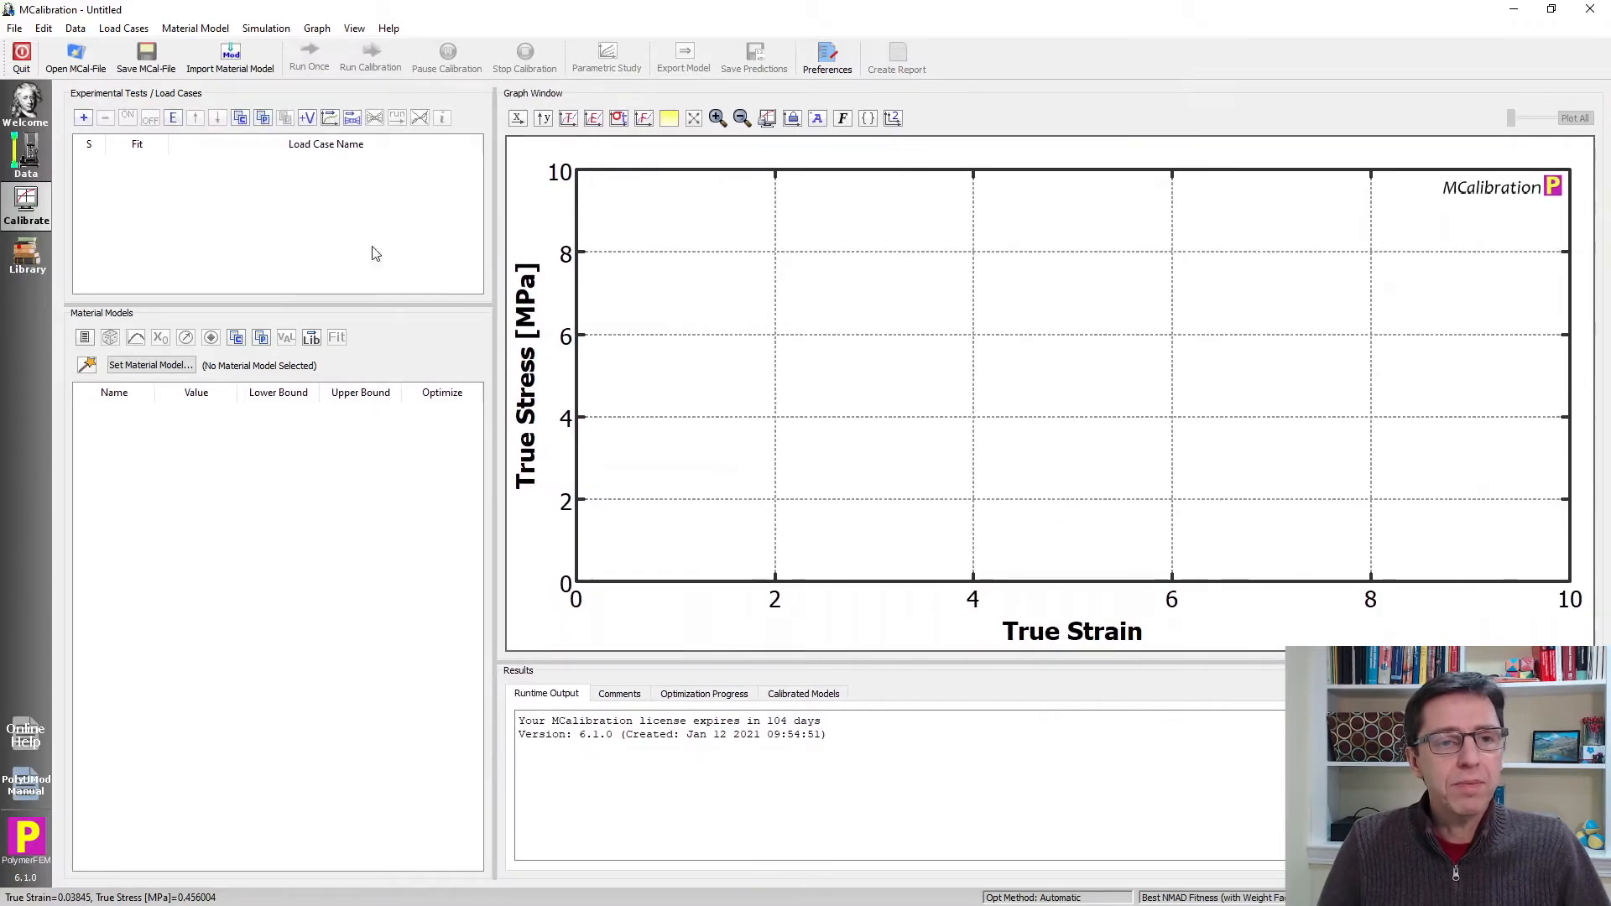
# Add a load case from Experimental_Tension_Data_1.csv with time, strain and stress in columns 1, 2 and 3.
pyautogui.click(83, 118)
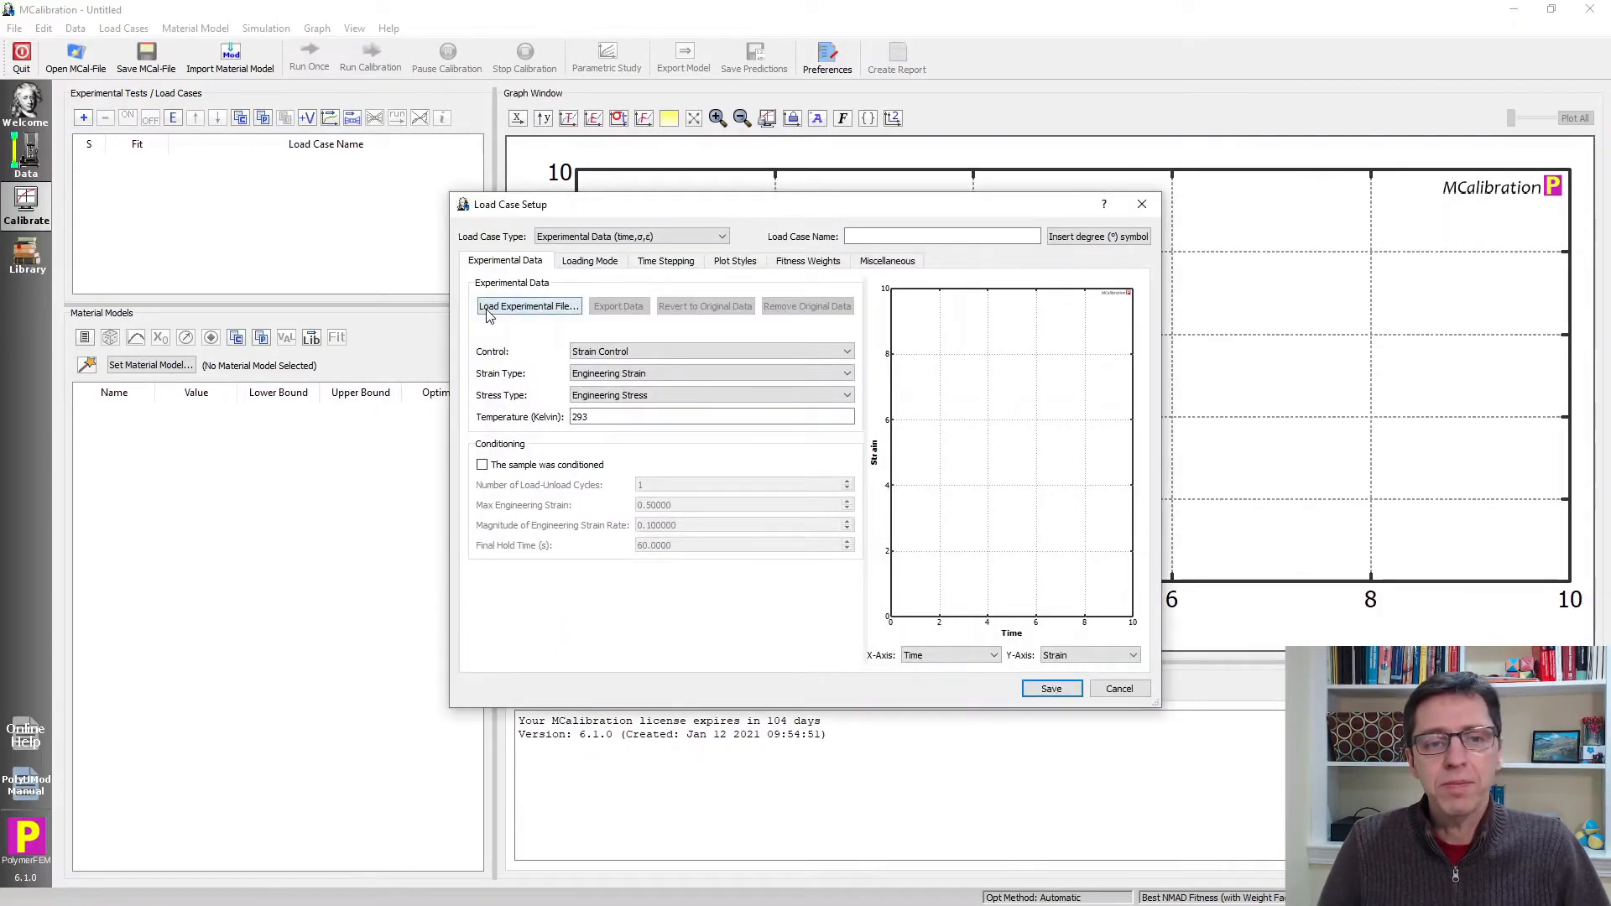
pyautogui.click(541, 309)
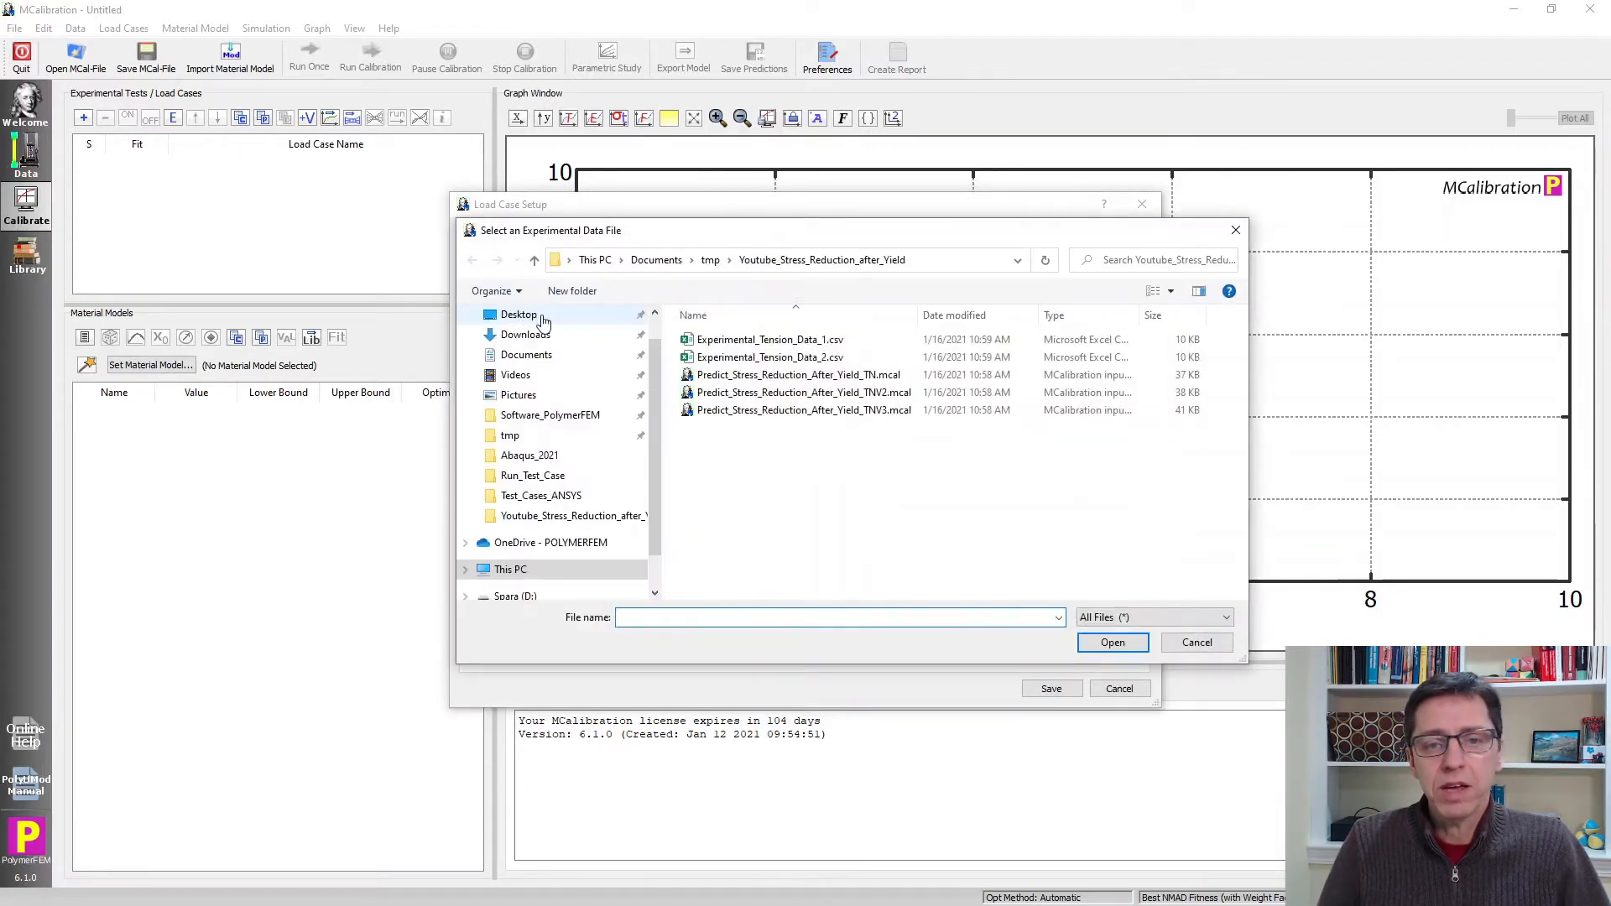
pyautogui.click(801, 341)
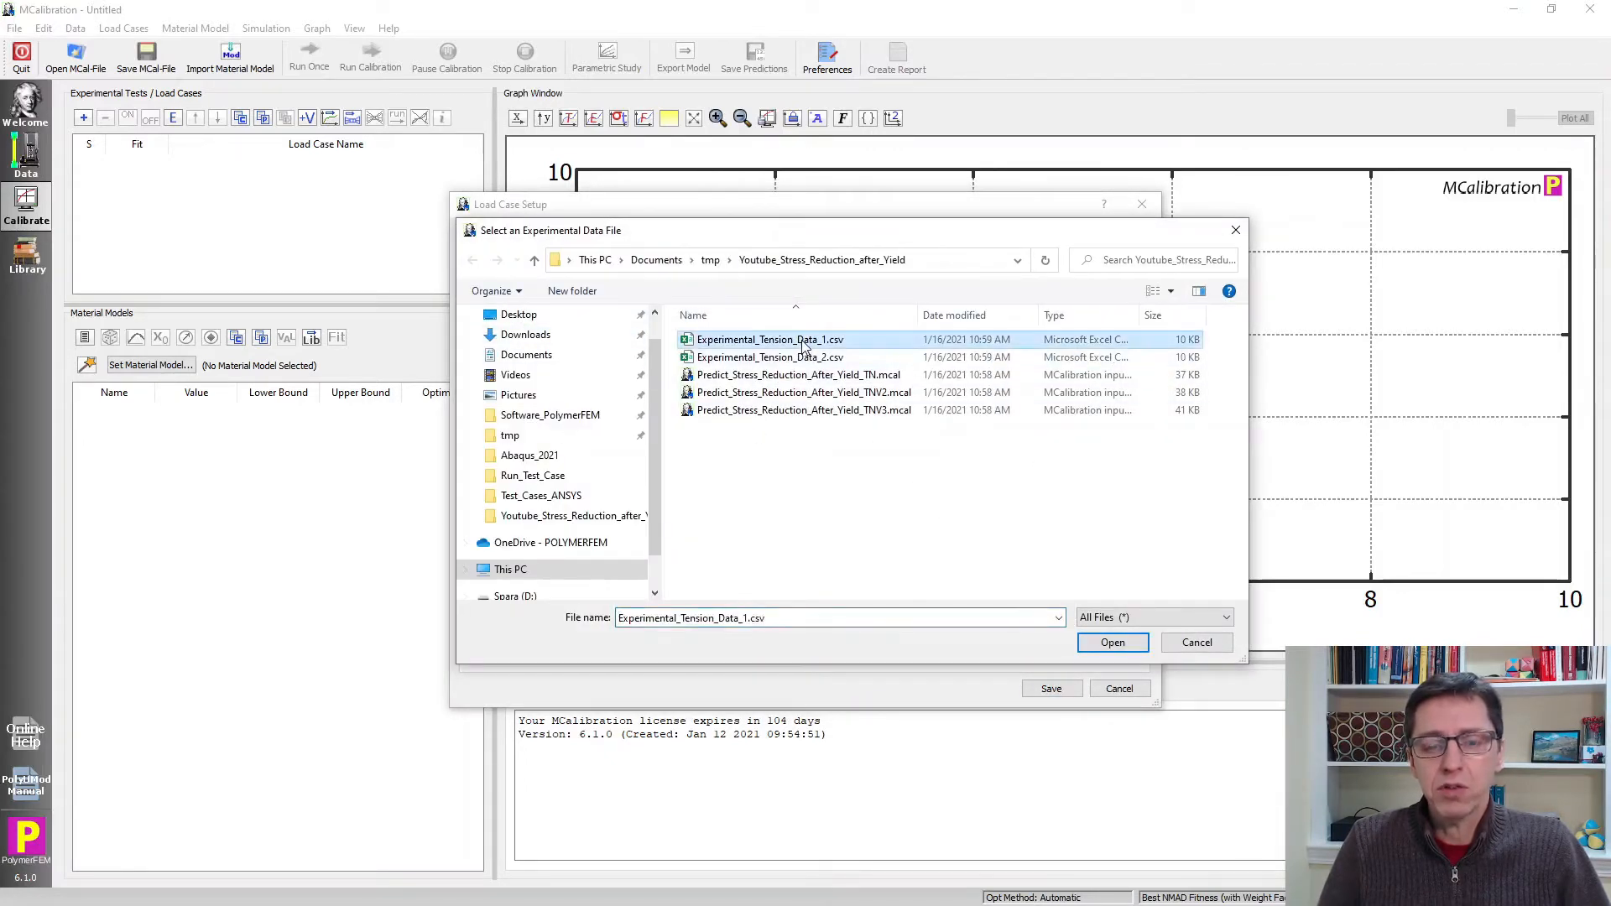
pyautogui.click(1106, 640)
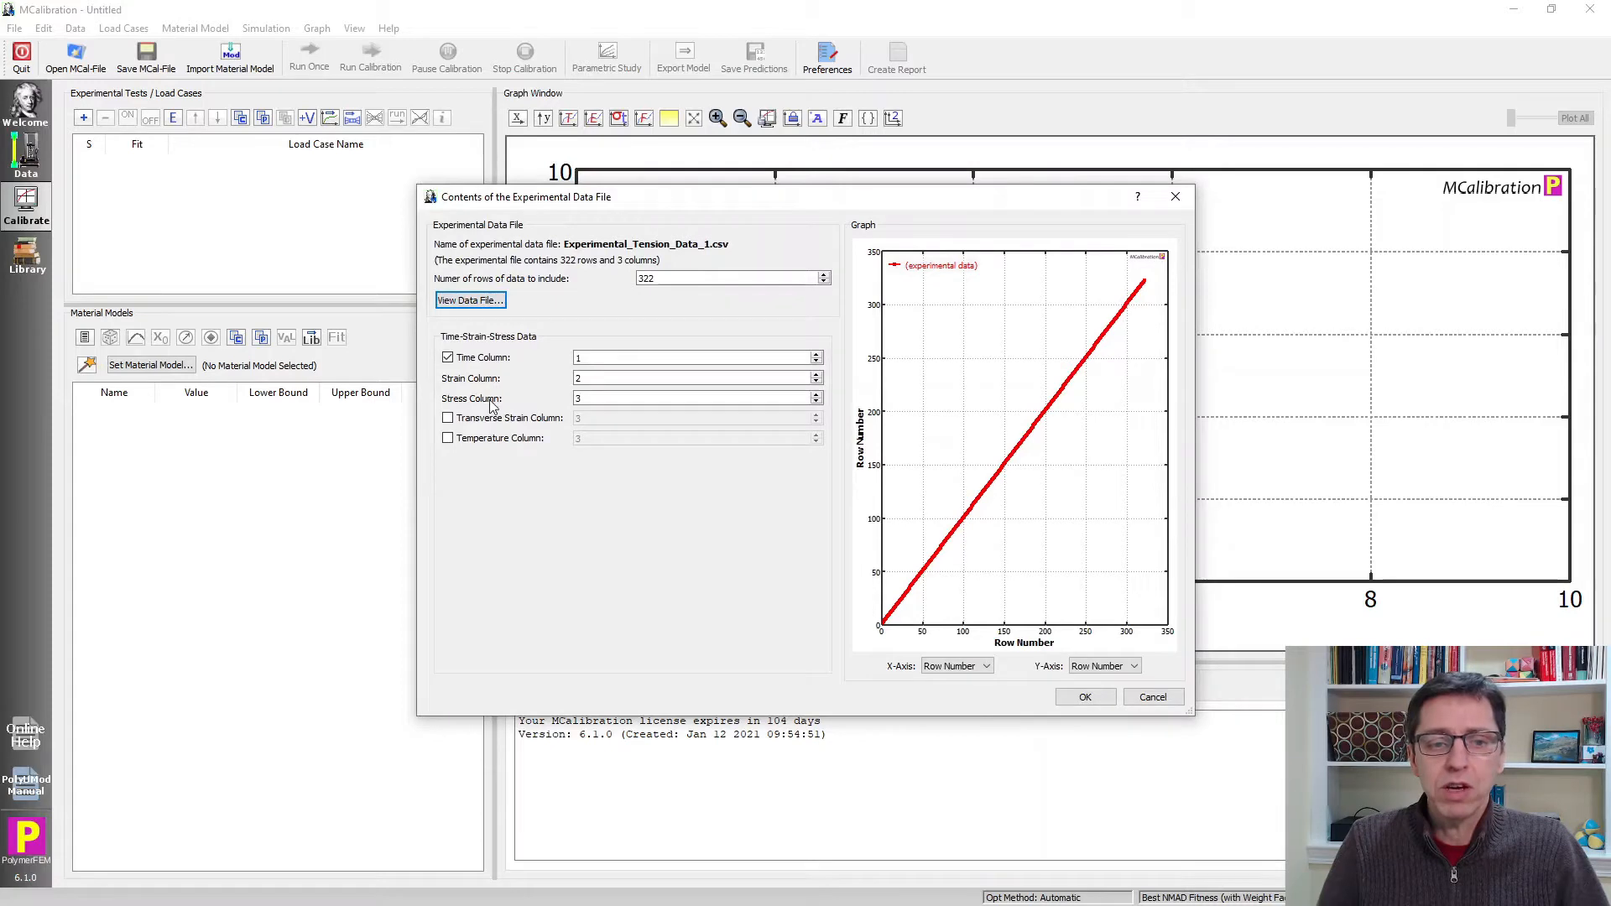
pyautogui.click(1105, 698)
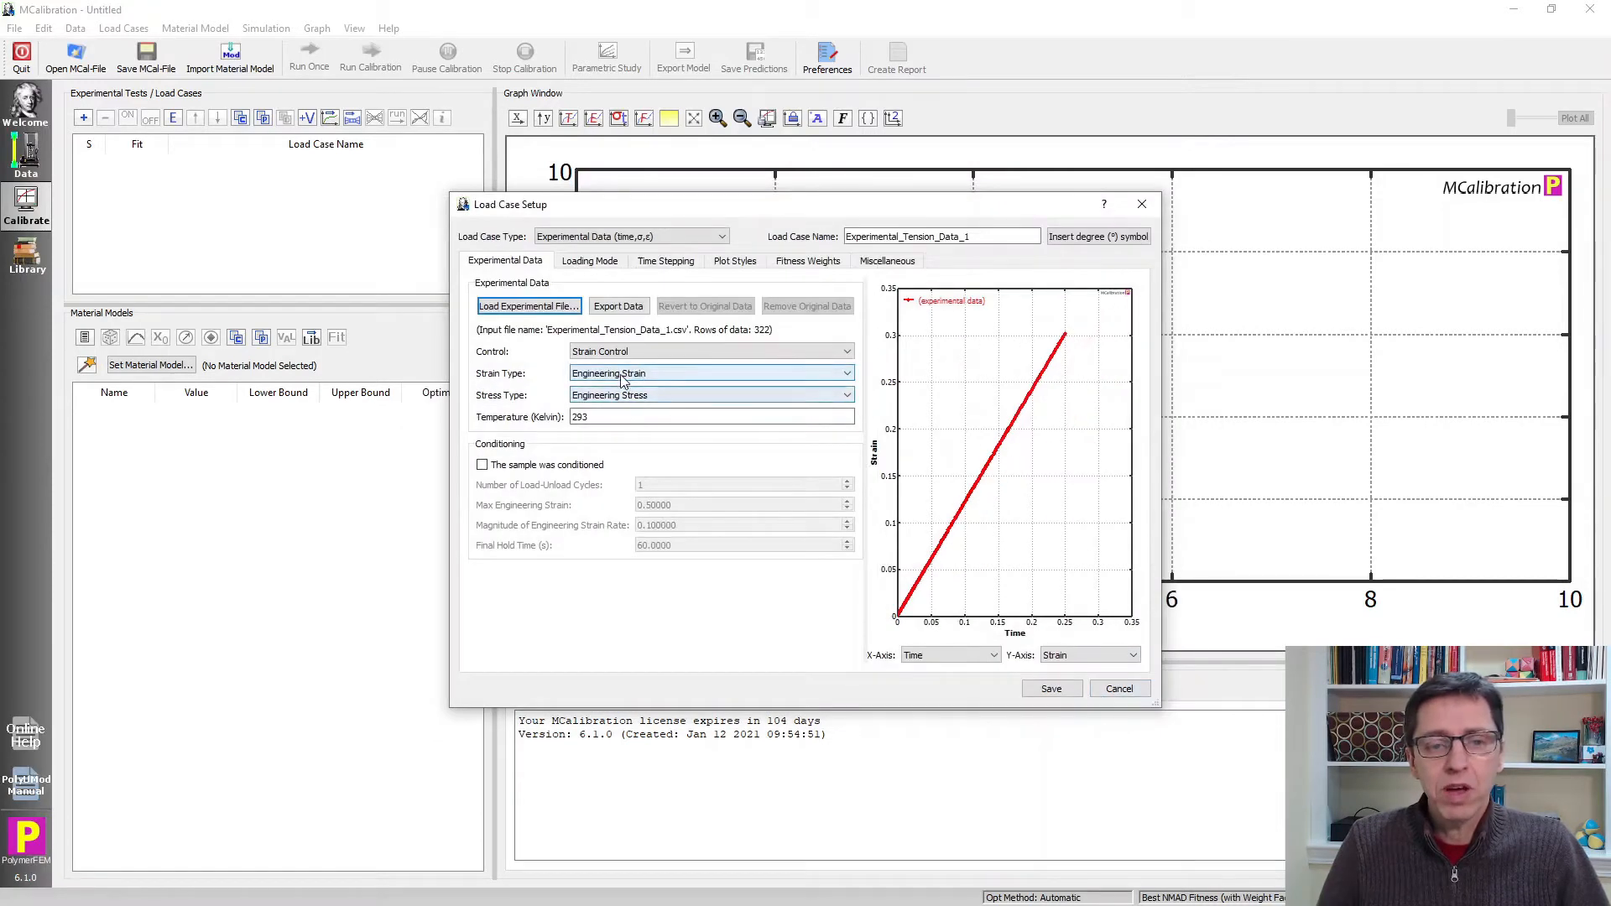
pyautogui.click(1062, 689)
pyautogui.click(1063, 689)
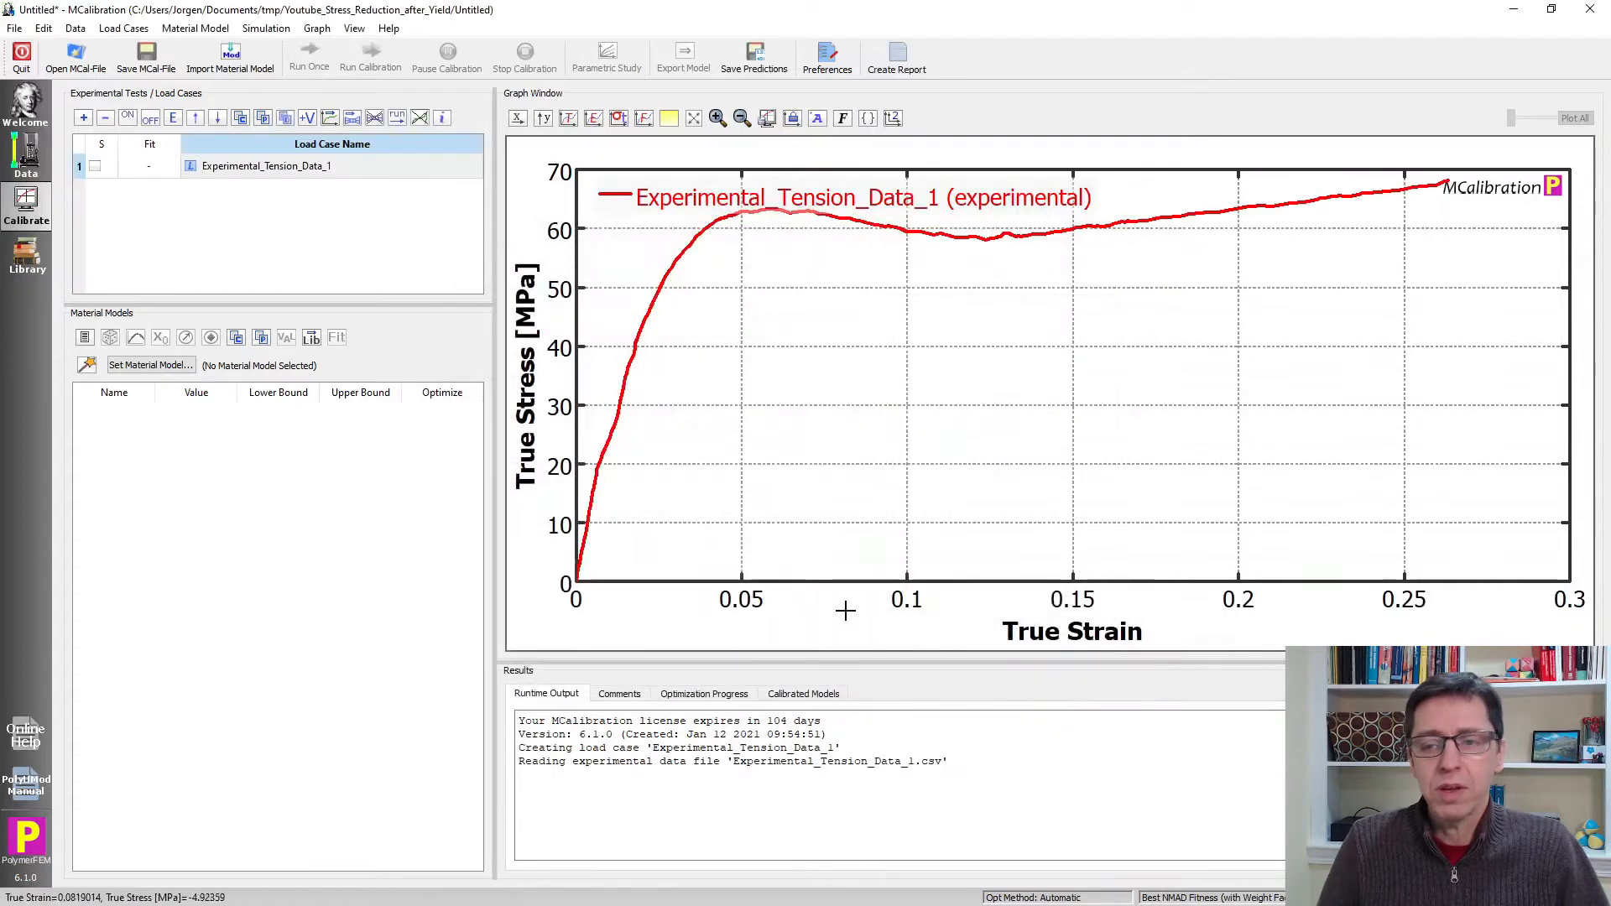
# Add a second load case from Experimental_Tension_Data_2.csv with the same time, strain and stress column assignment.
pyautogui.click(83, 118)
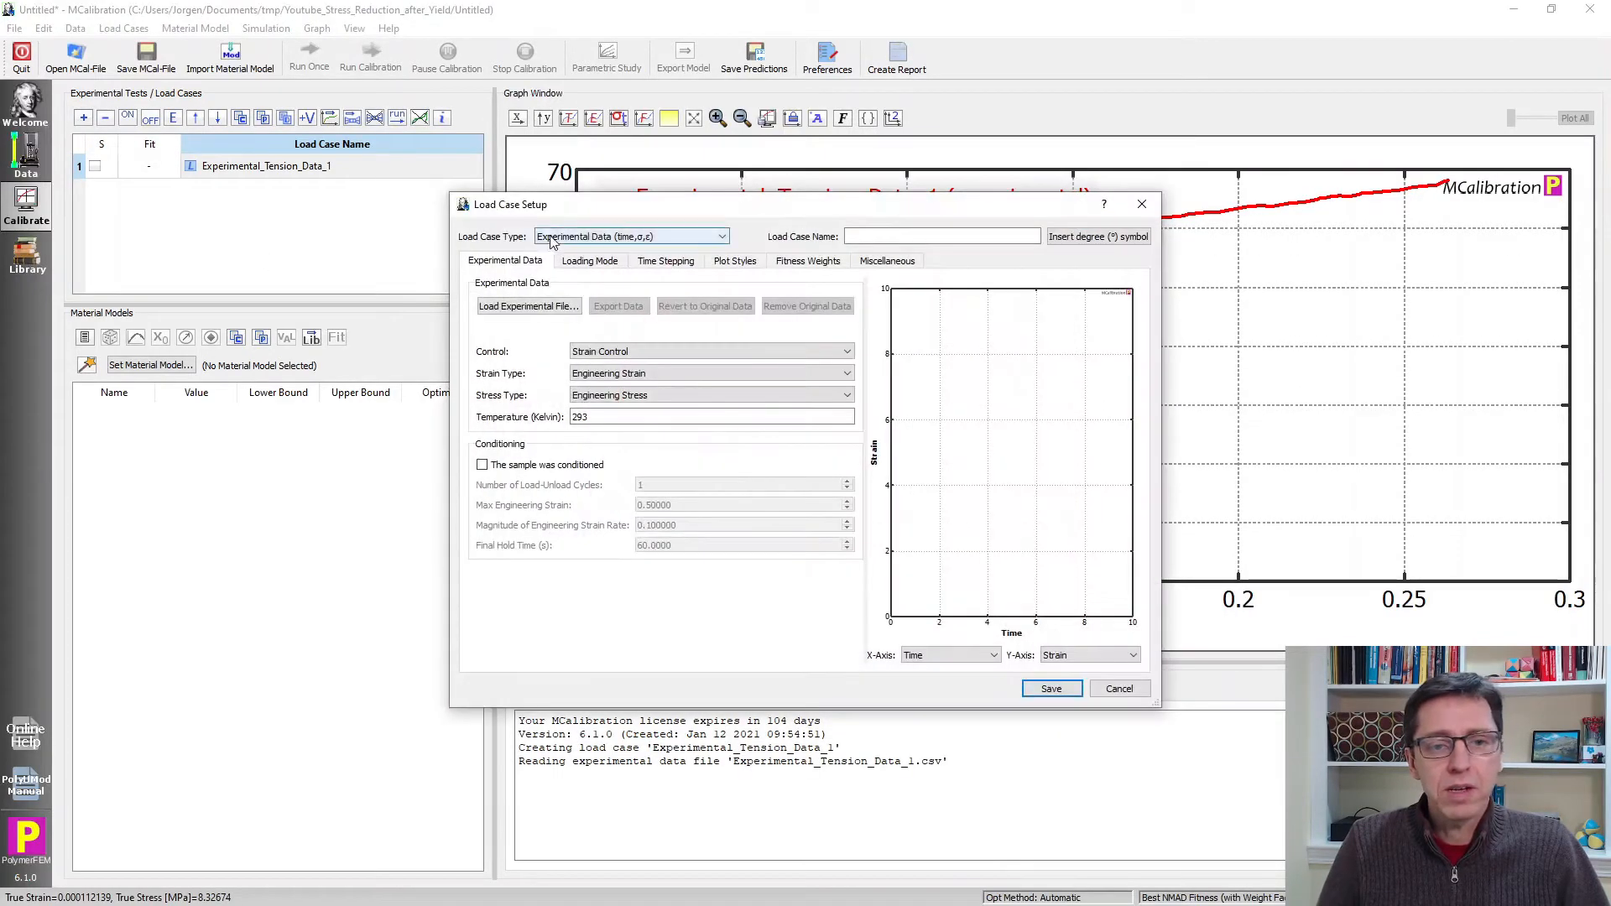
pyautogui.click(529, 307)
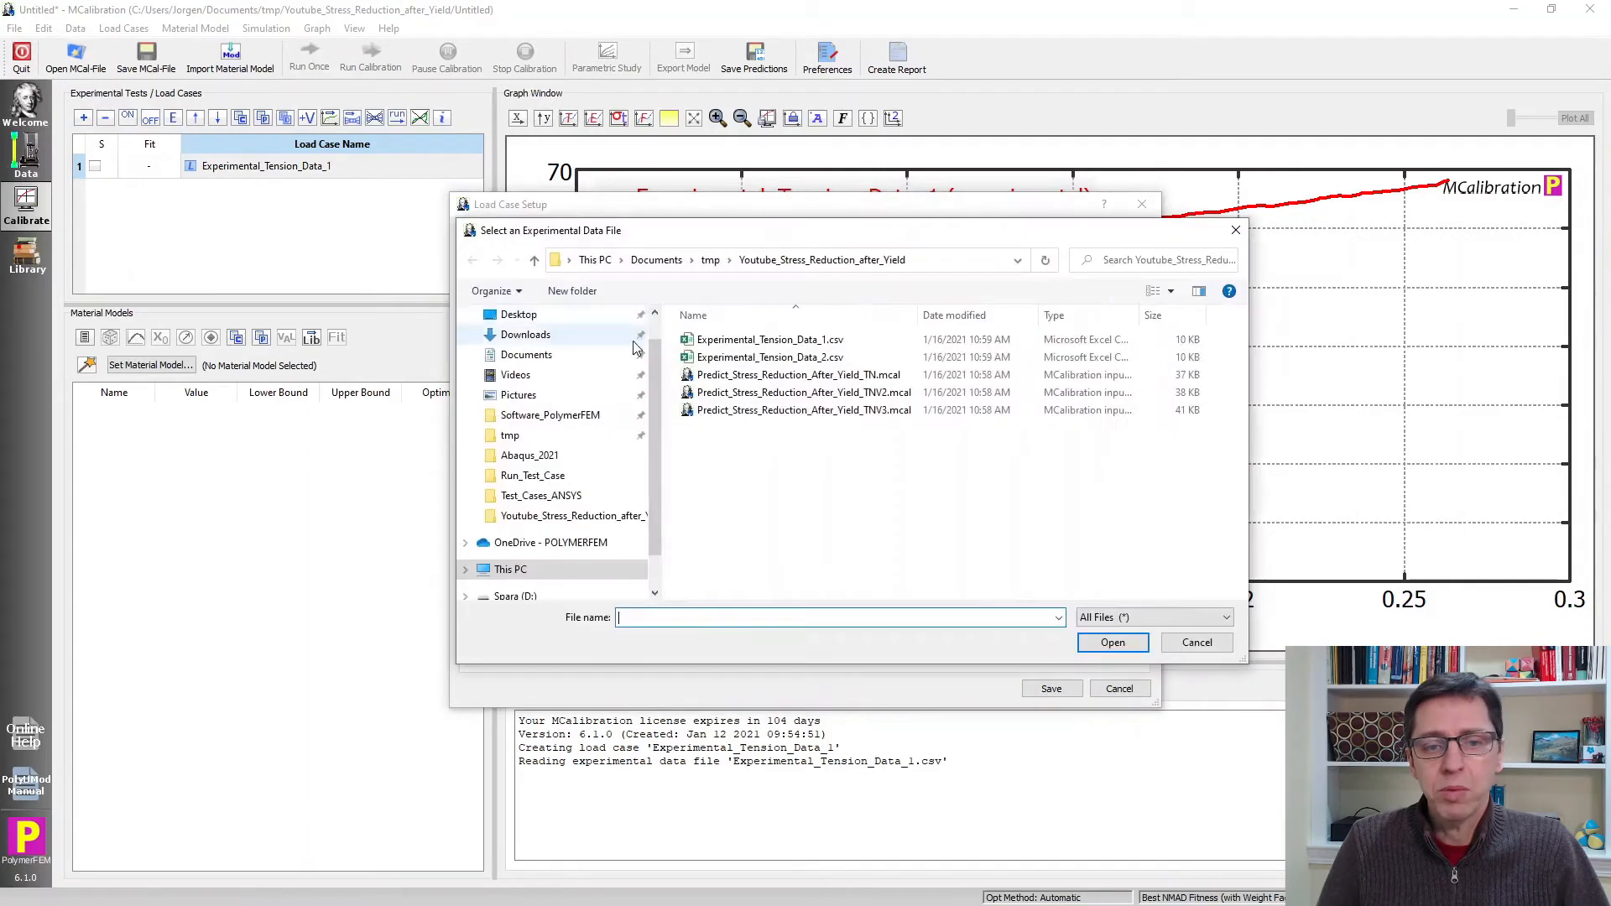
pyautogui.click(708, 357)
pyautogui.click(1113, 642)
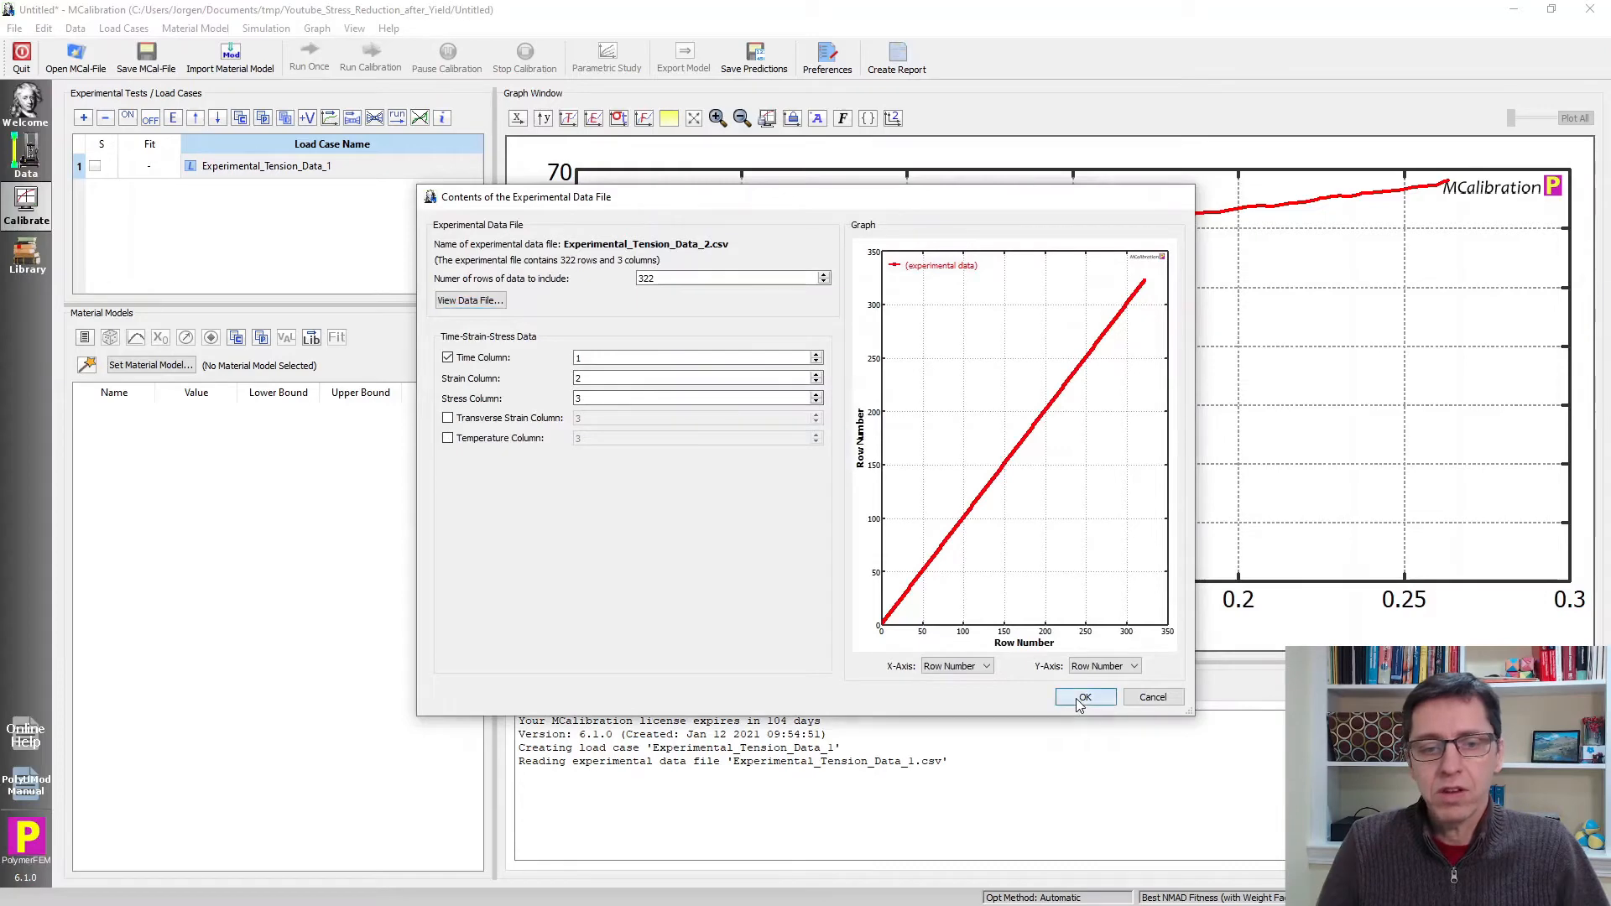
pyautogui.click(1077, 700)
pyautogui.click(1050, 689)
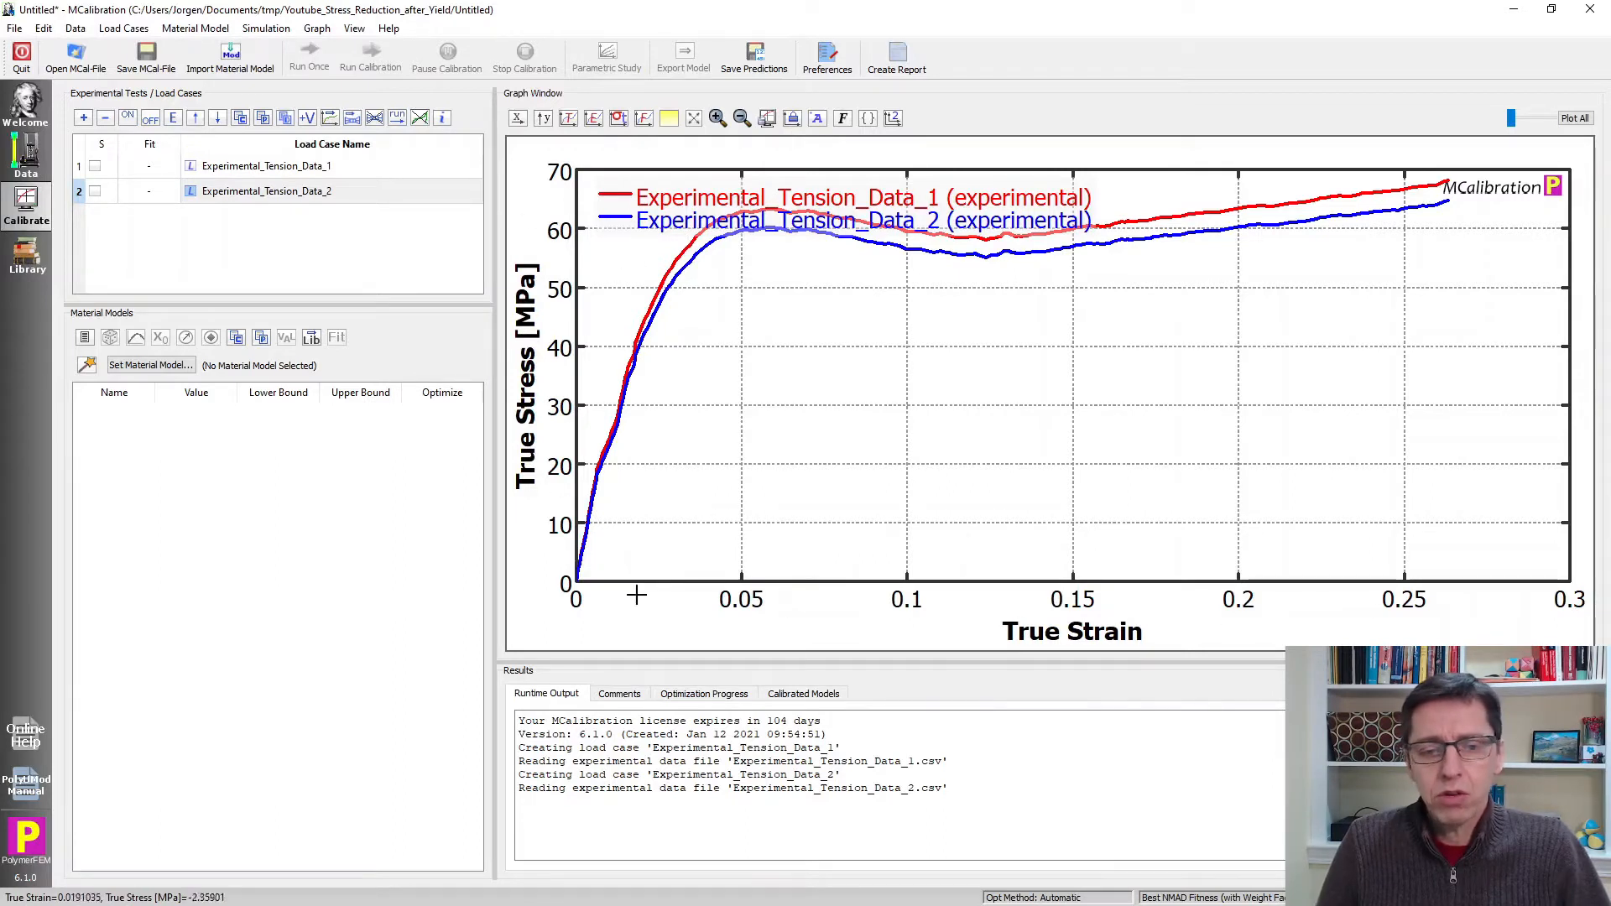
# Plot engineering stress against engineering strain, and place the legend in the empty area below the curves with font size 8.
pyautogui.click(595, 119)
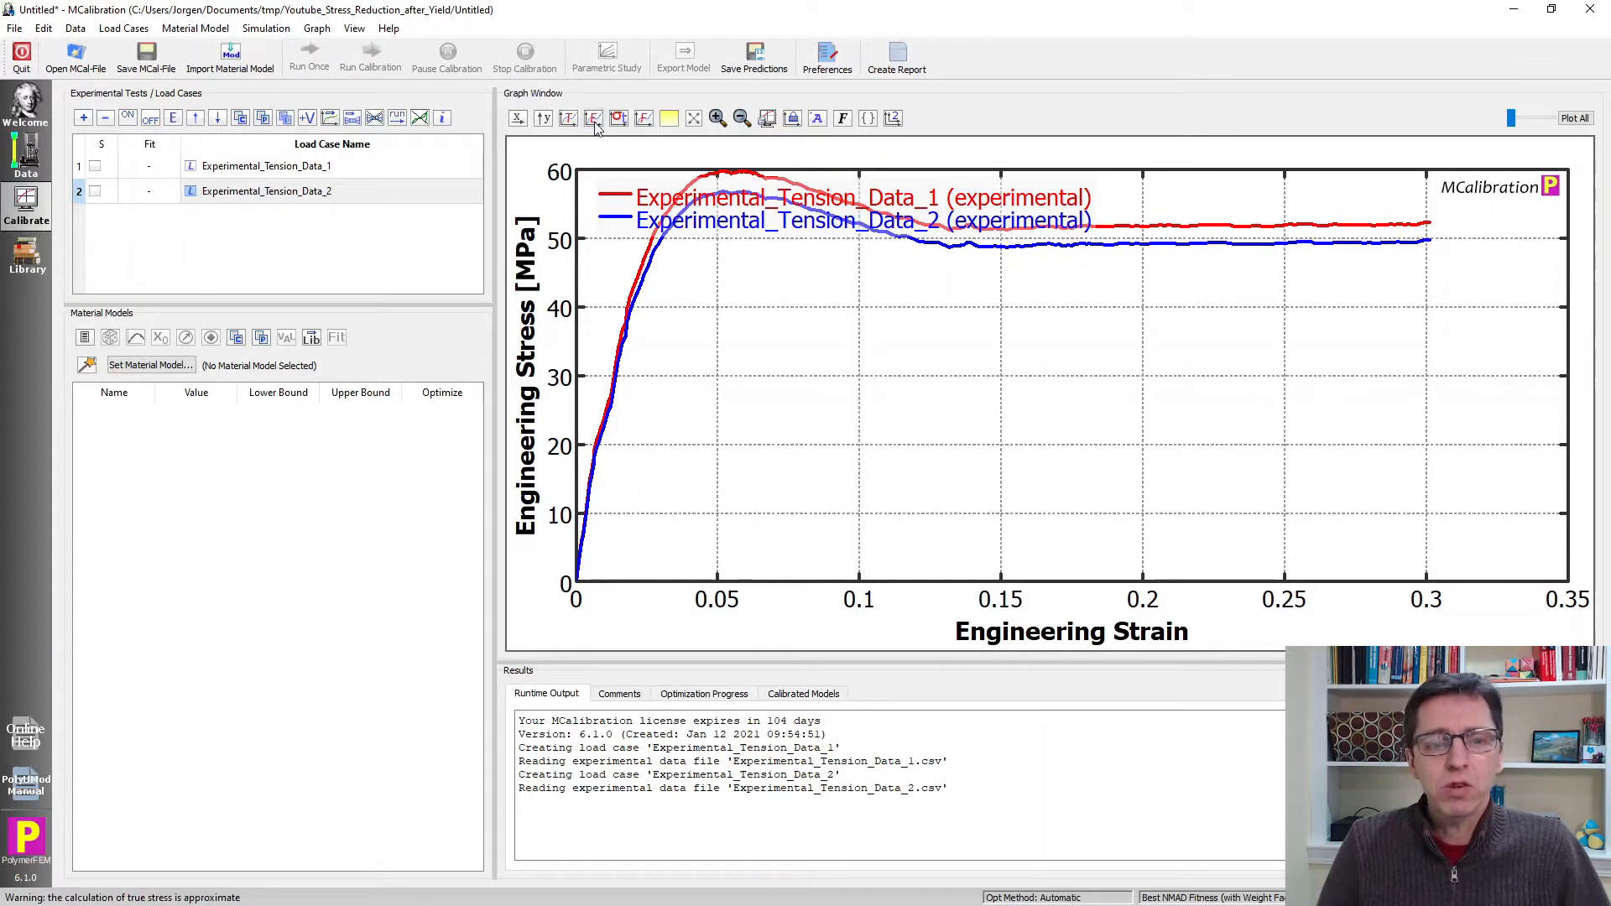
pyautogui.moveTo(902, 207); pyautogui.dragTo(1304, 398)
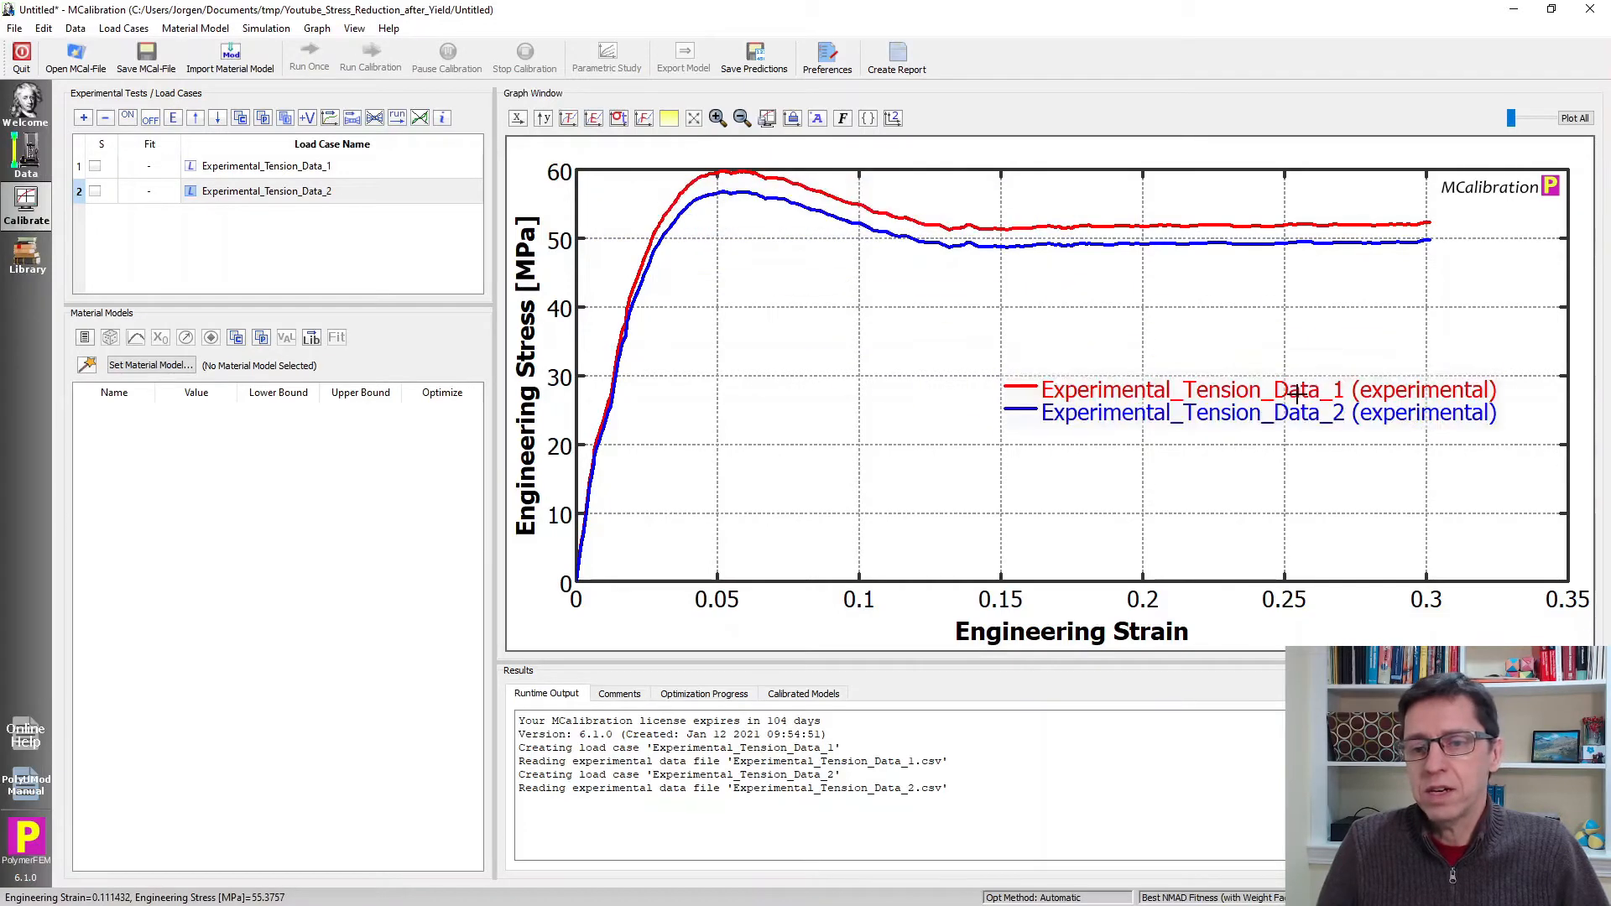
pyautogui.rightClick(1303, 401)
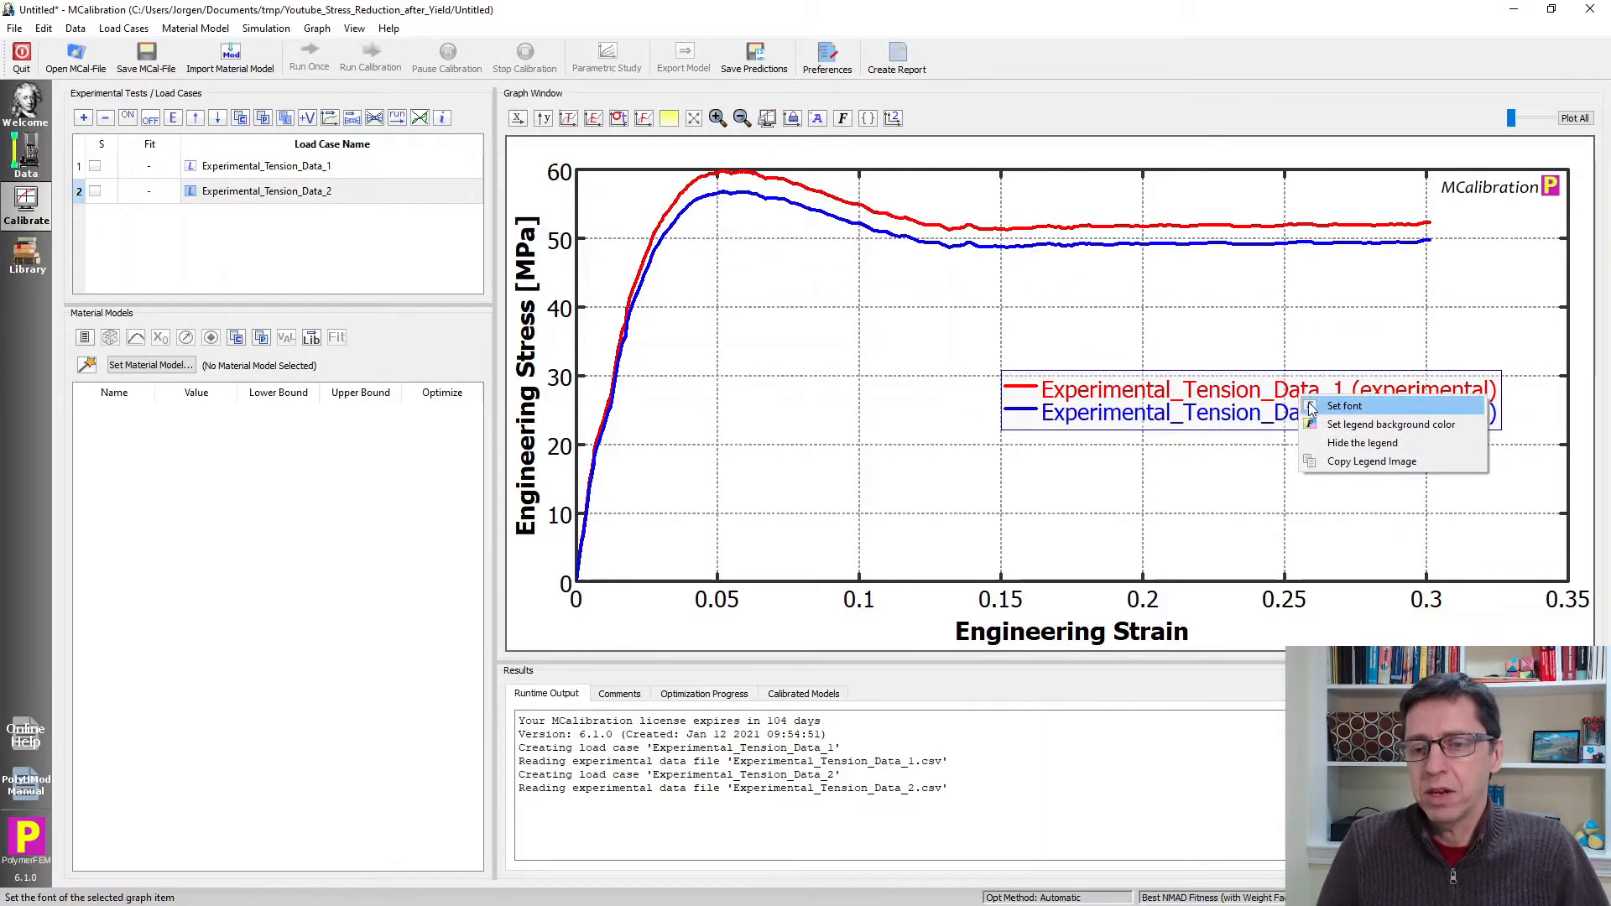
pyautogui.click(1343, 406)
pyautogui.click(952, 386)
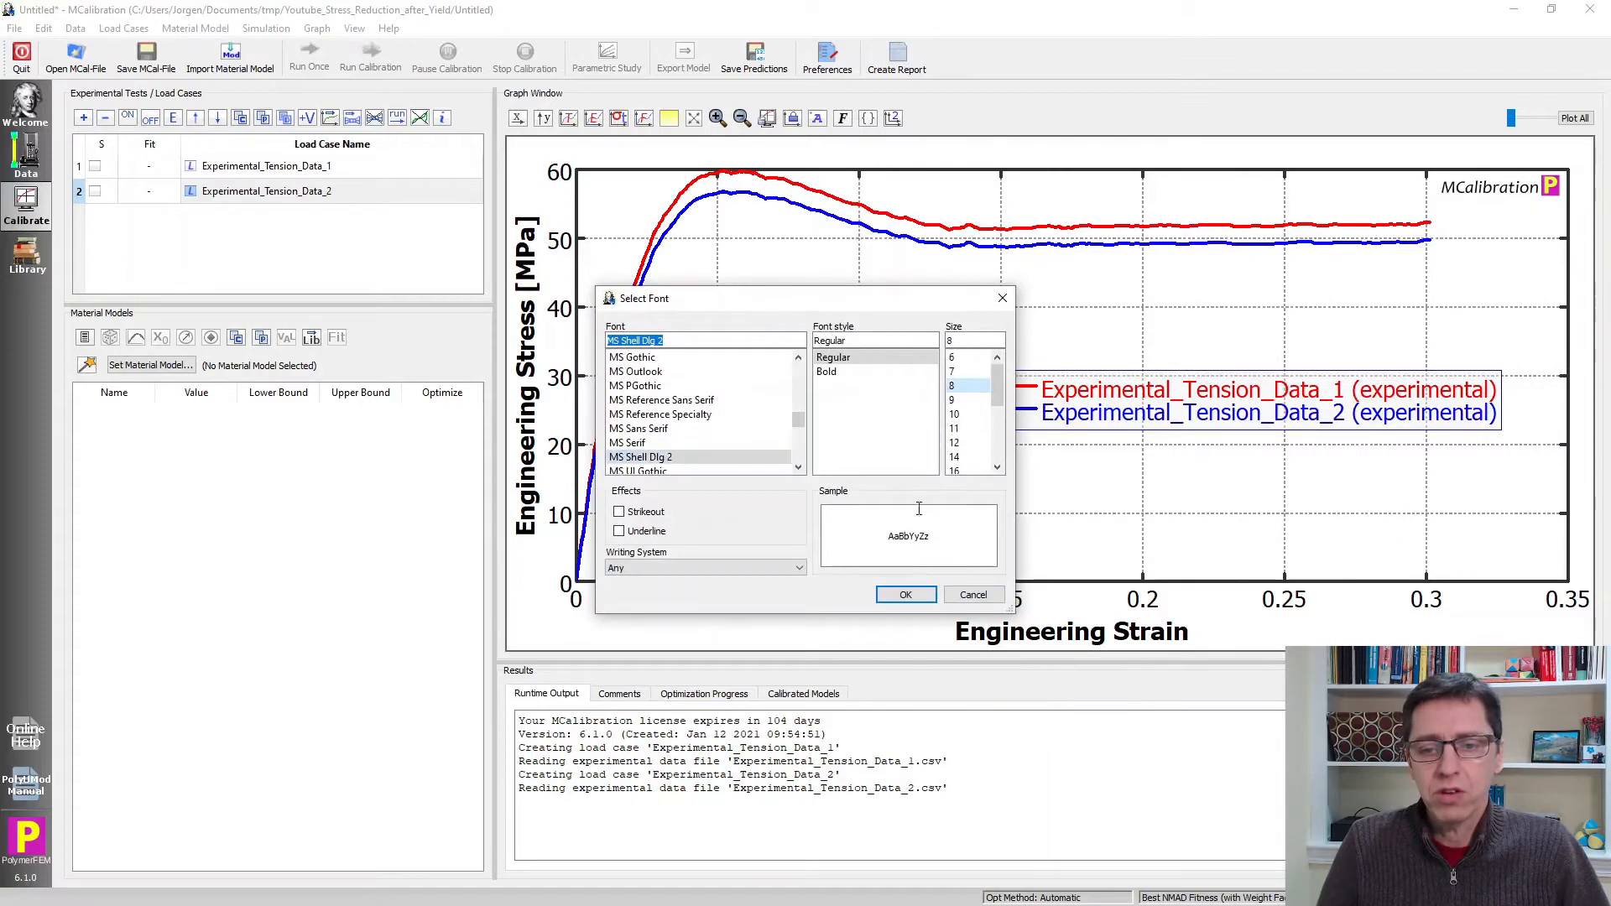
pyautogui.click(906, 594)
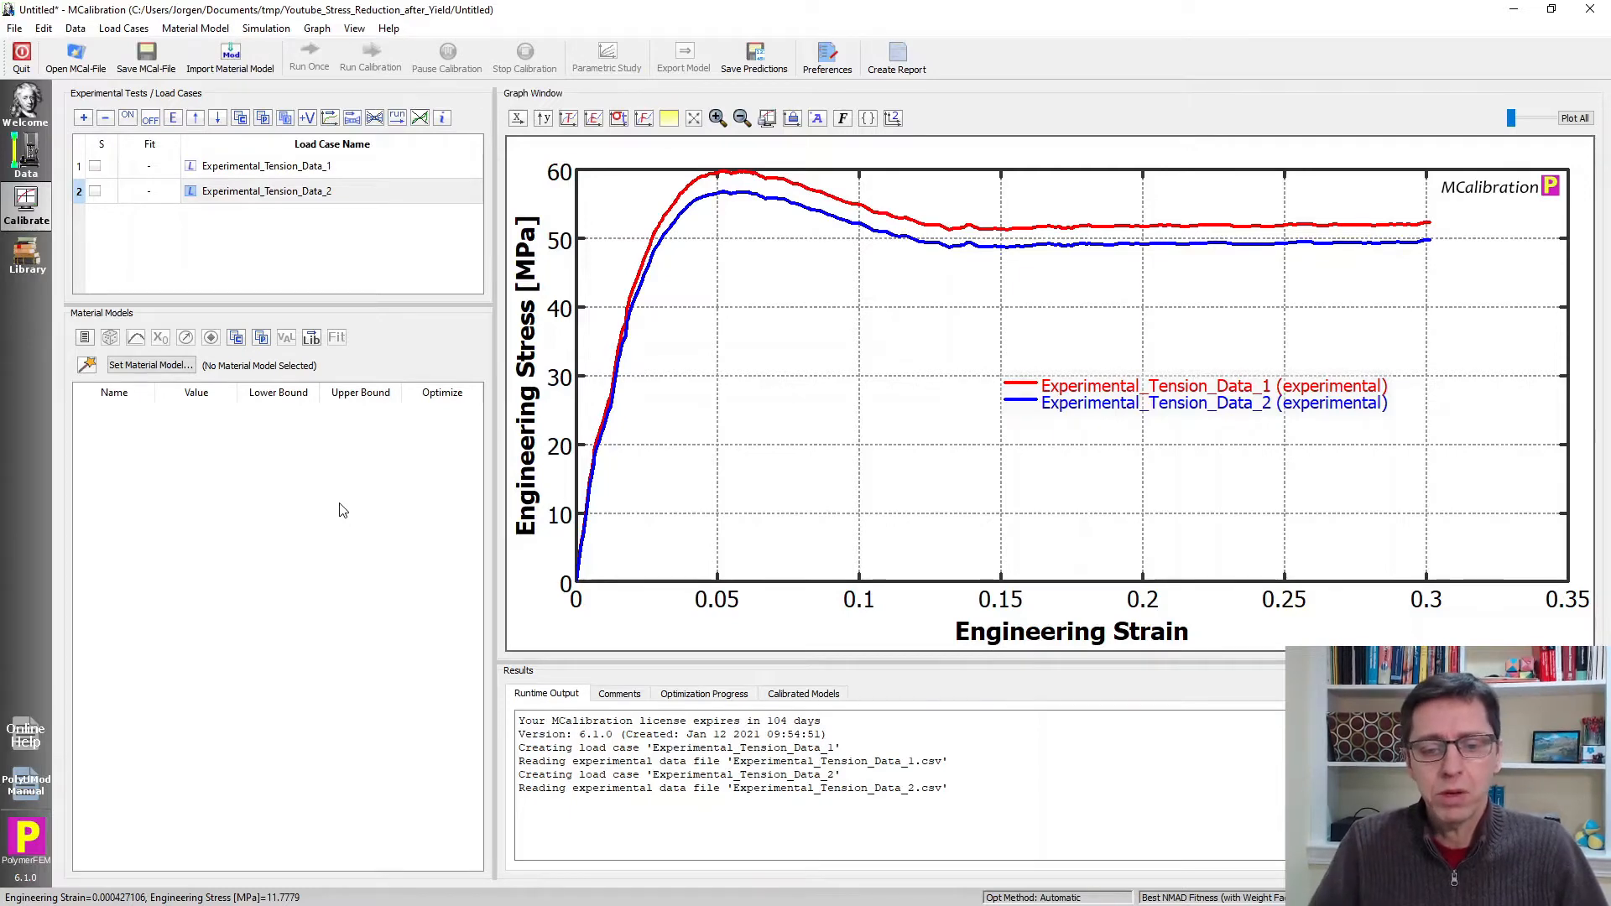
# Save the calibration project as test1.mcal.
pyautogui.hotkey('ctrl', 's')
pyautogui.write('test1')
pyautogui.press('Return')
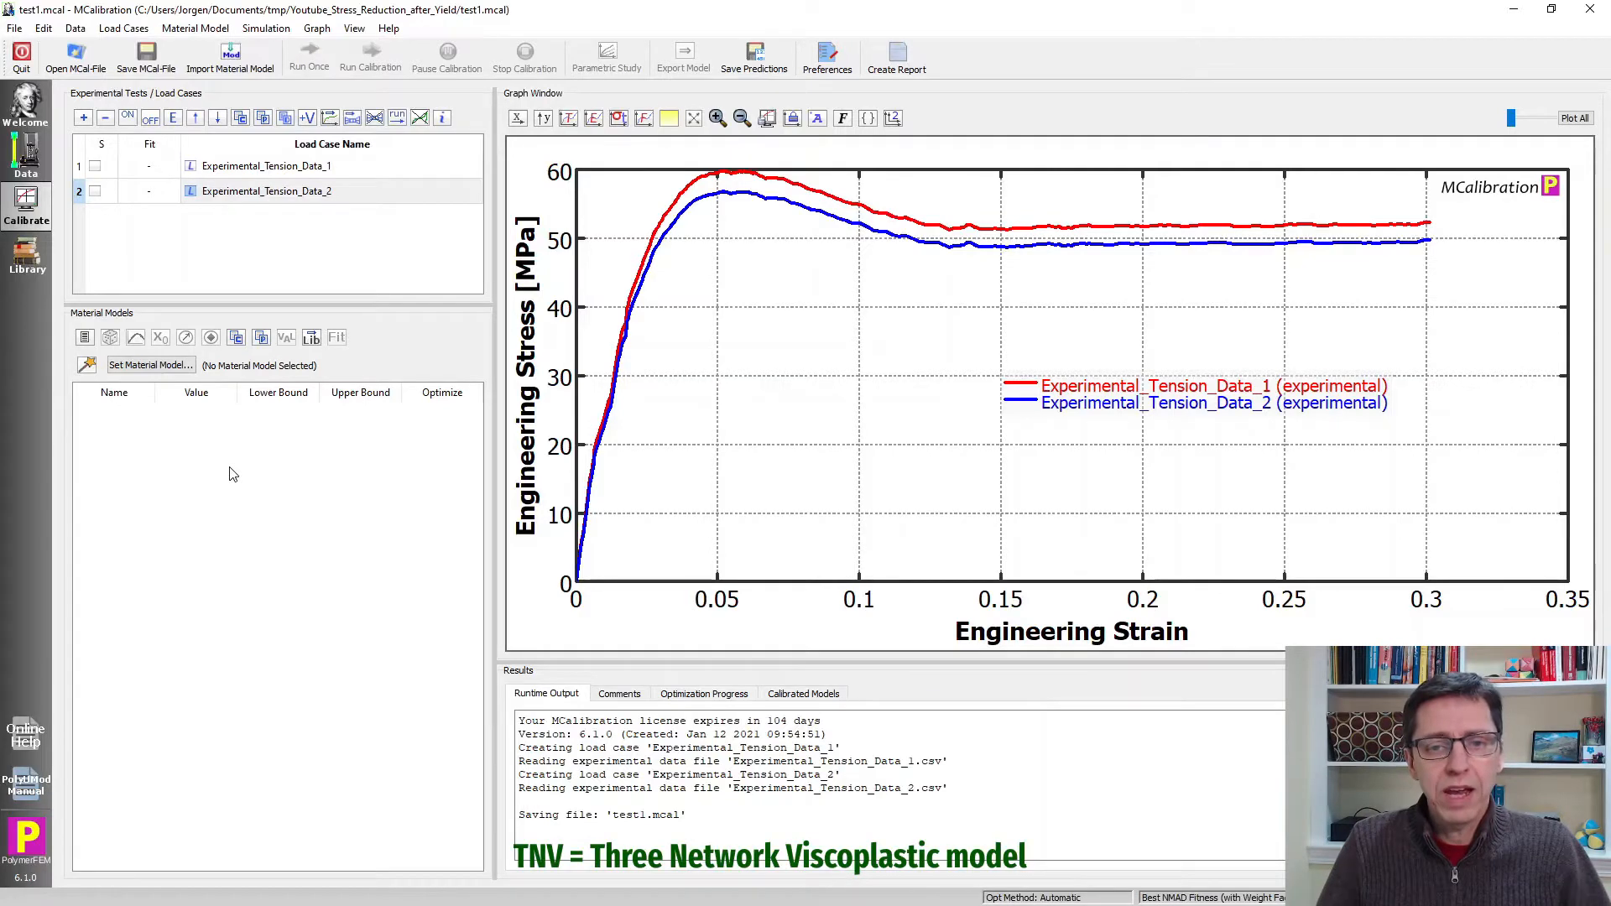
# Set the material model to POLYUMOD-TNV from the PolyUMod models.
pyautogui.click(163, 367)
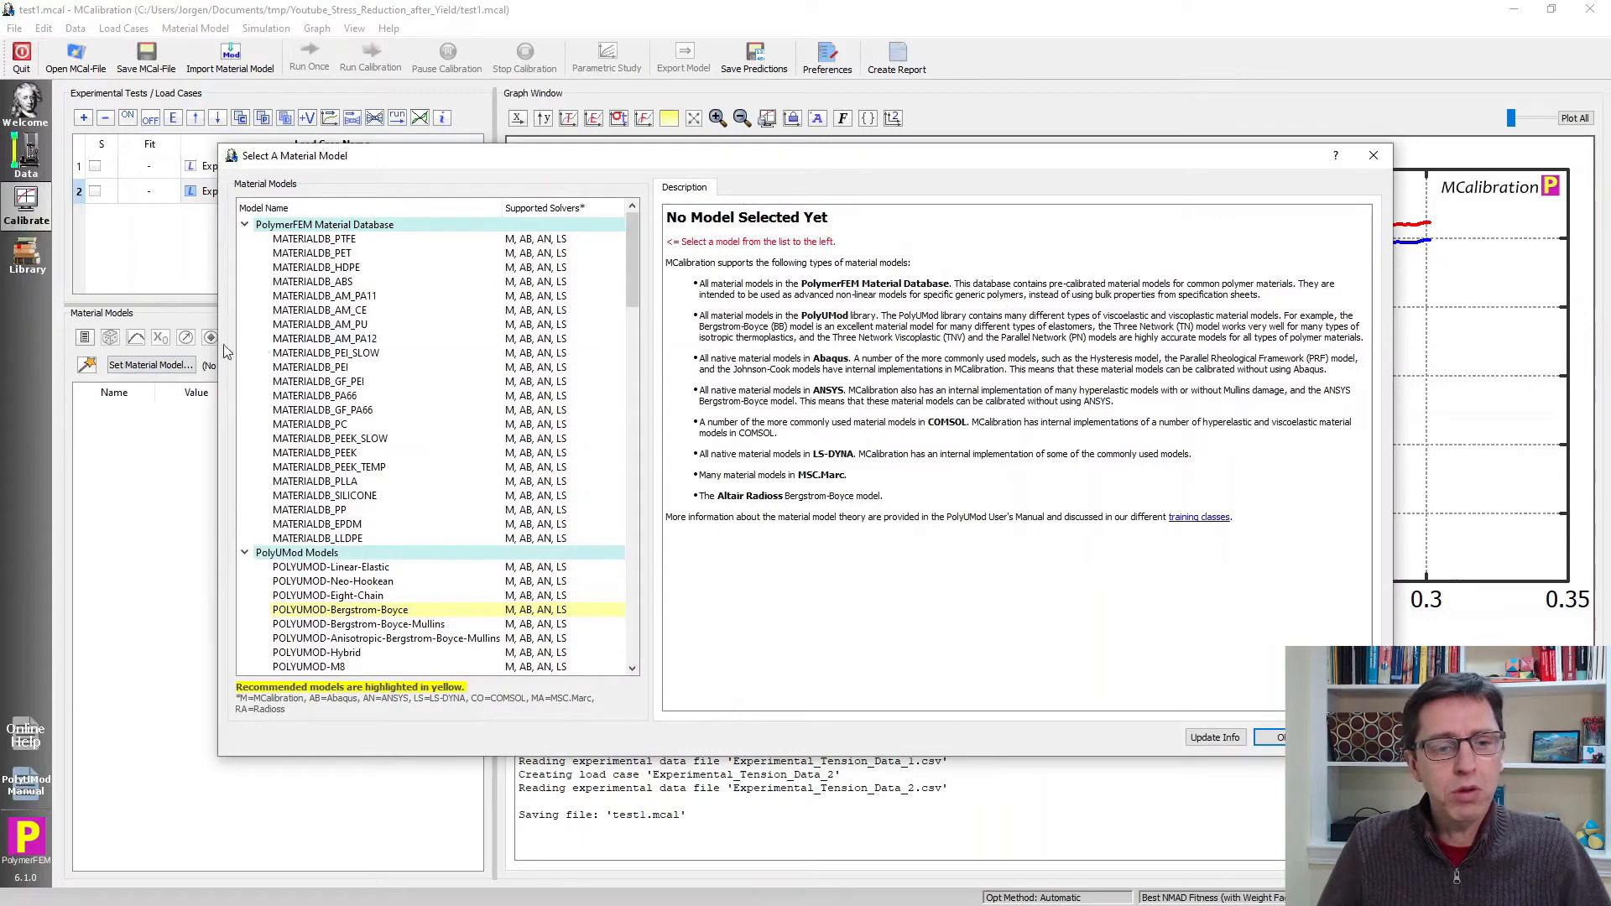
pyautogui.scroll(-7, 437, 383)
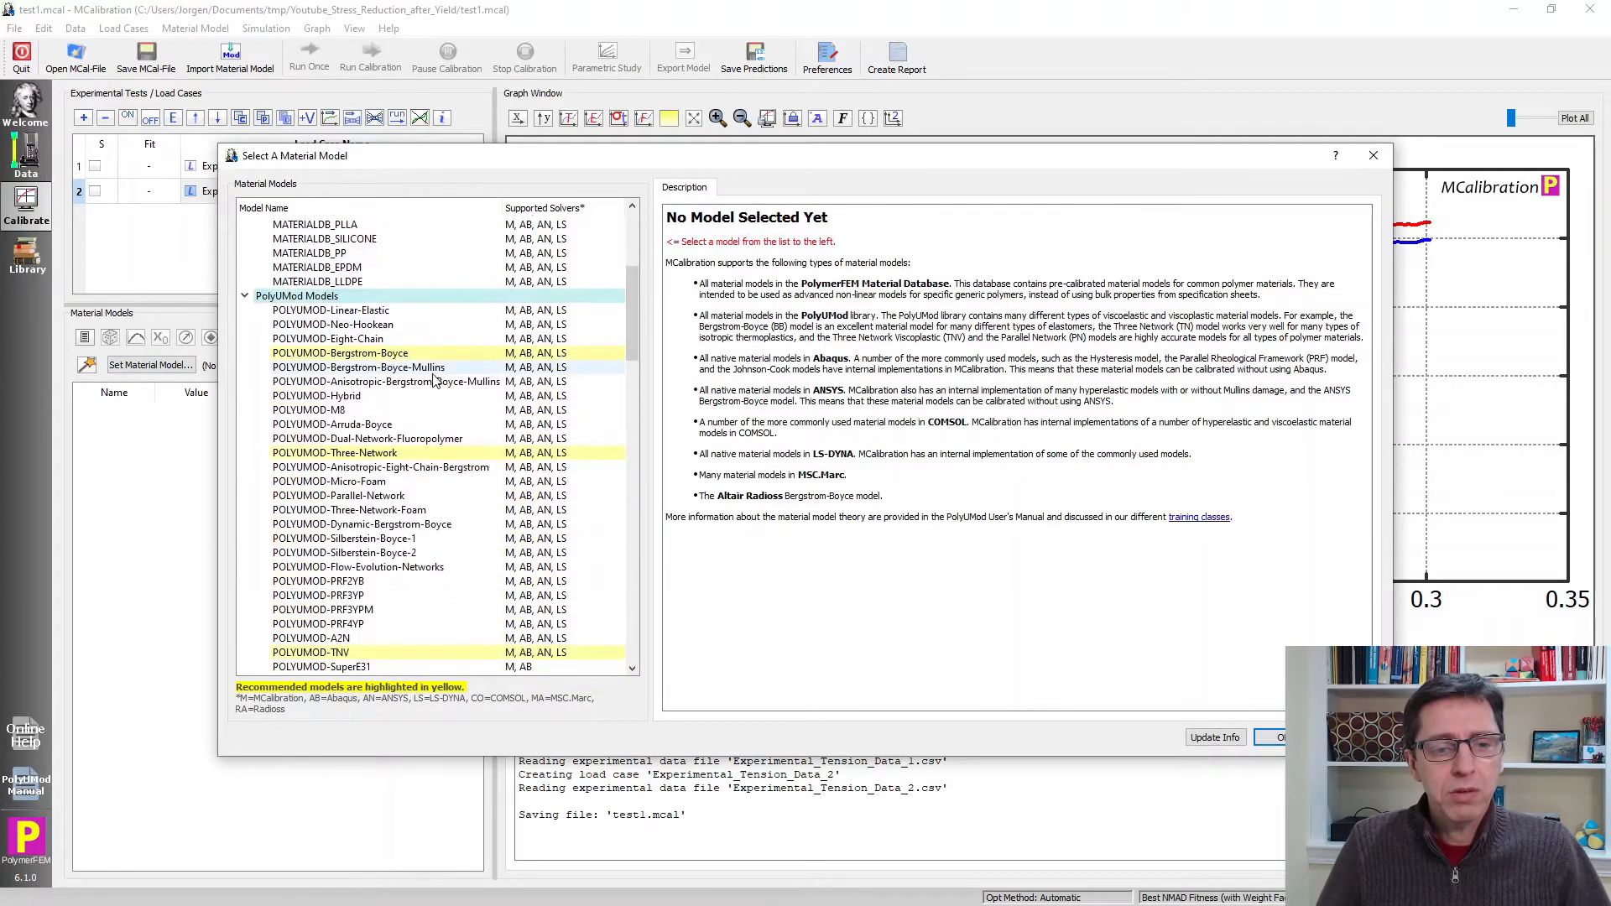
pyautogui.scroll(-1, 429, 383)
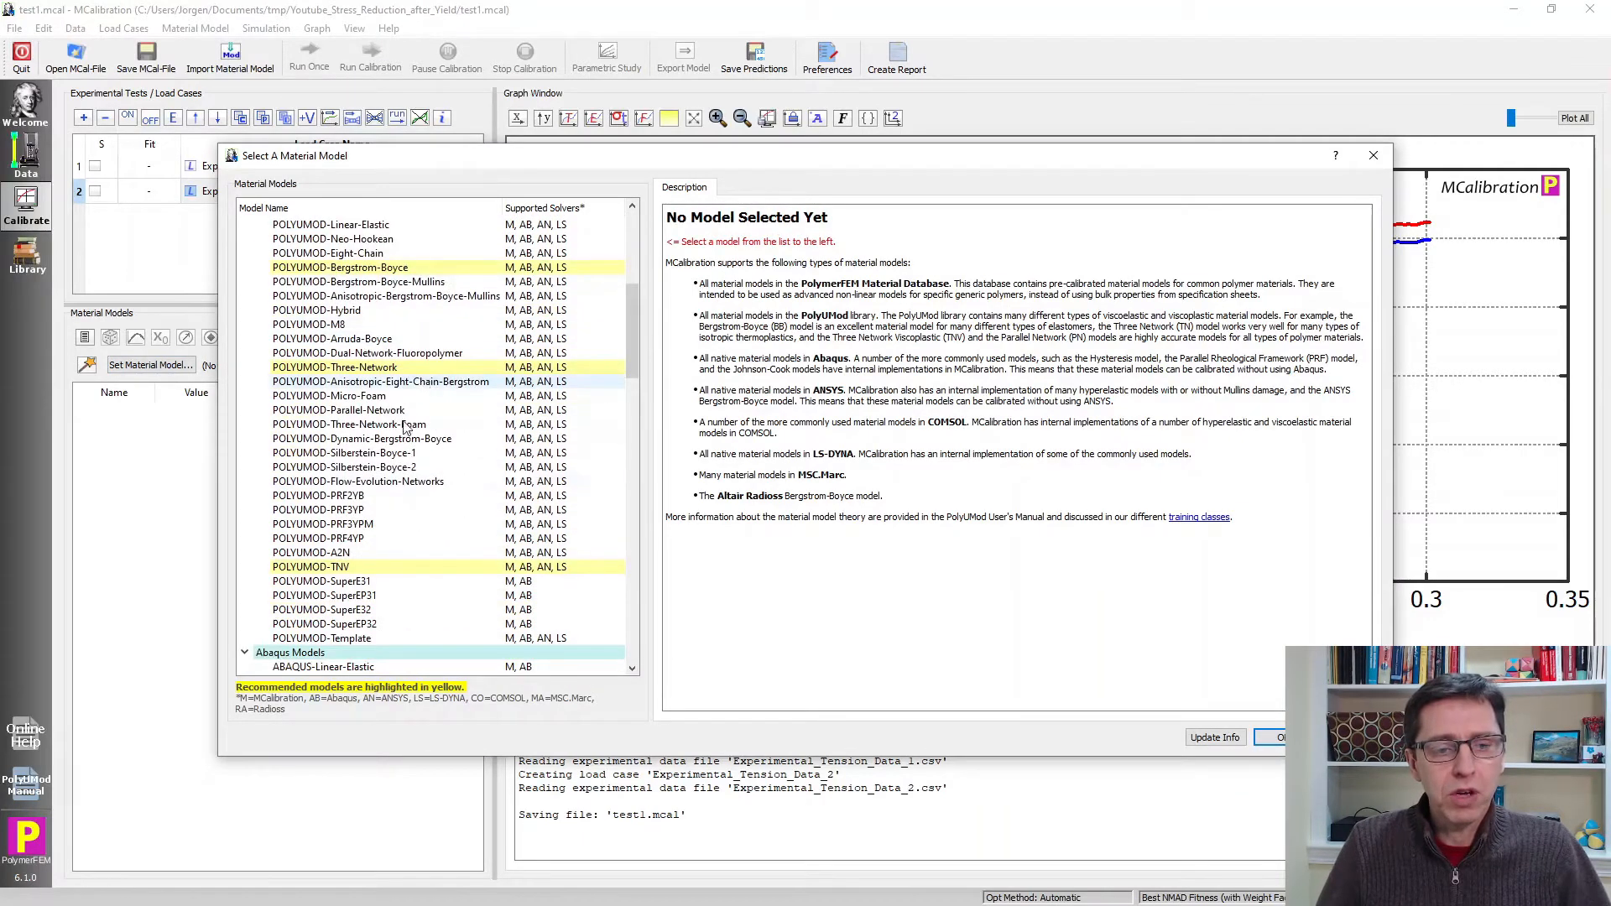
pyautogui.click(363, 568)
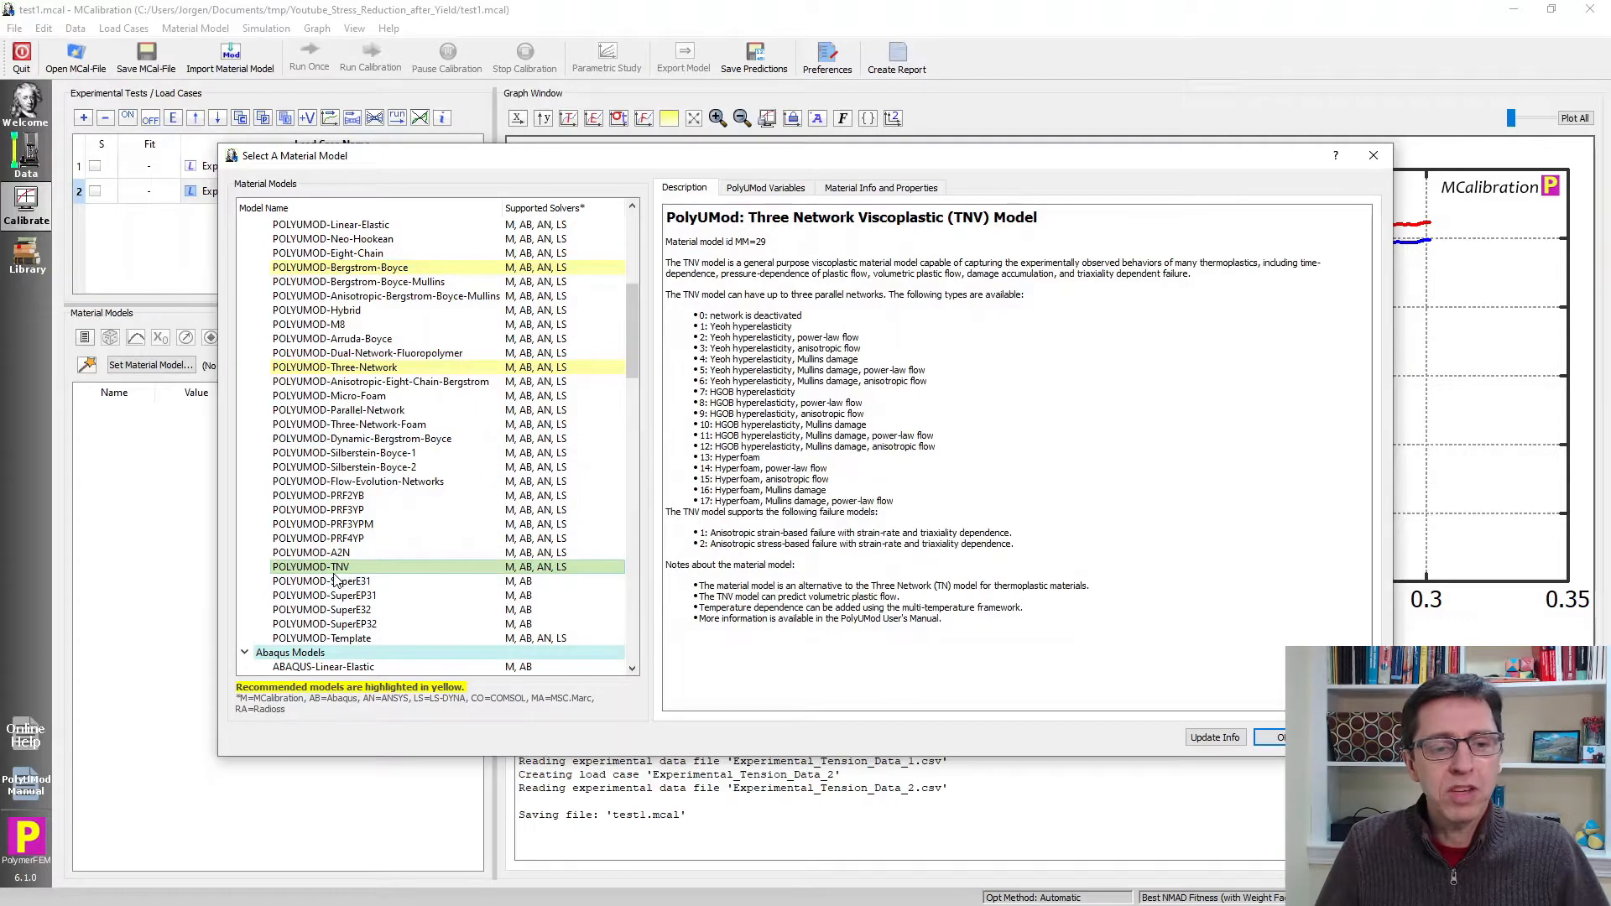
pyautogui.click(1272, 738)
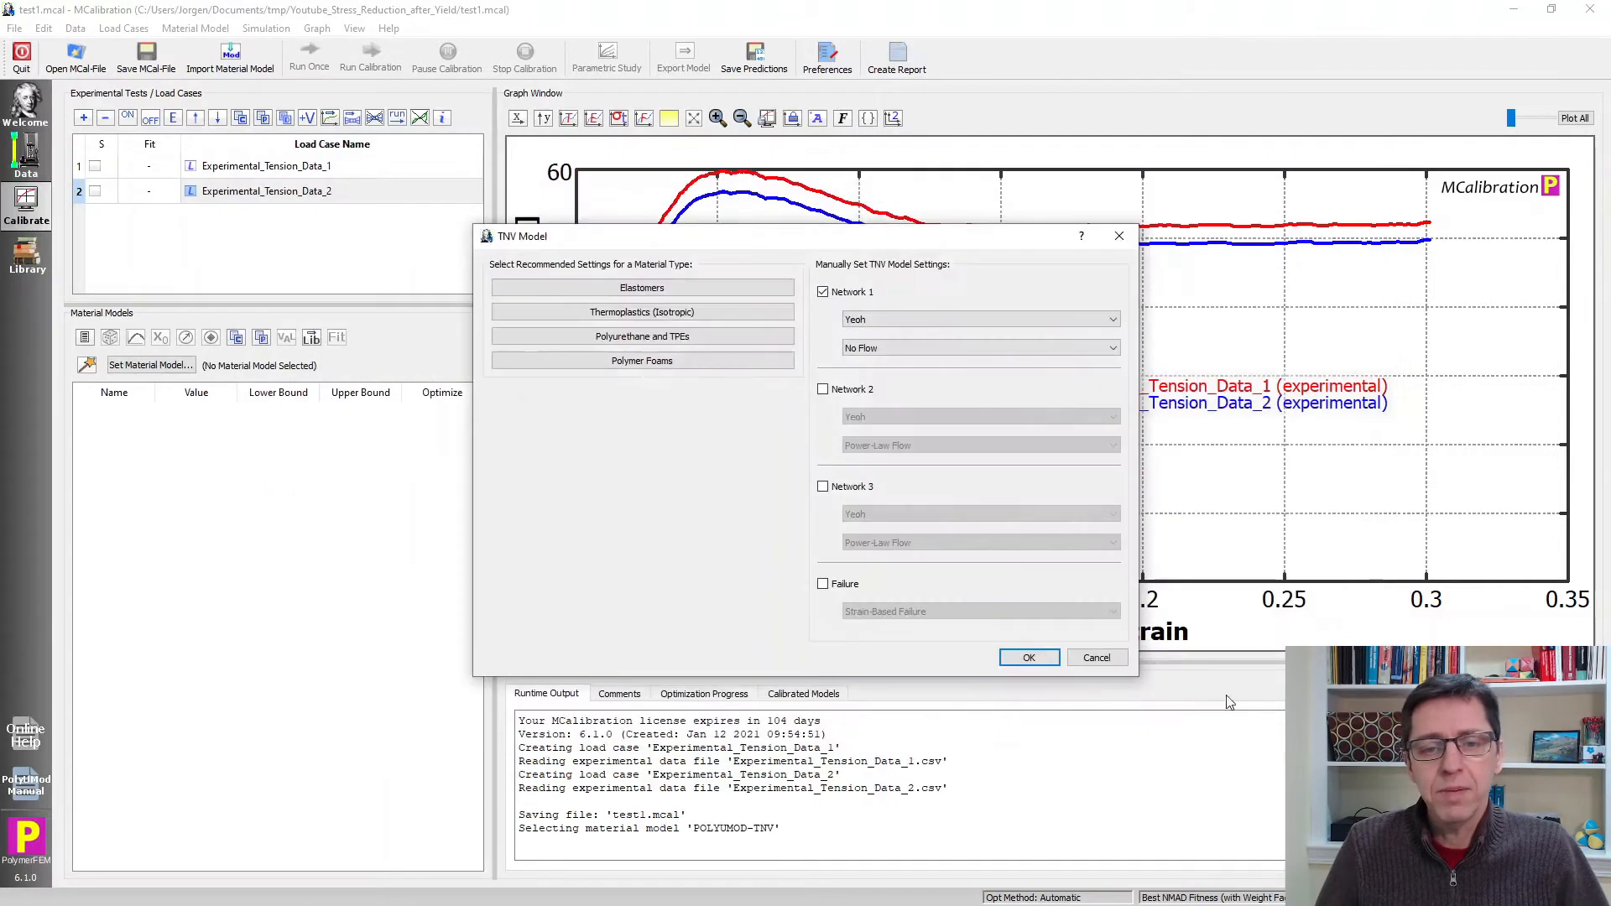
# Configure a two-network TNV model with Yeoh and No Flow in Network 1, Yeoh and Power-Law Flow in Network 2, and enlarge the parameter table.
pyautogui.moveTo(885, 250); pyautogui.dragTo(599, 359)
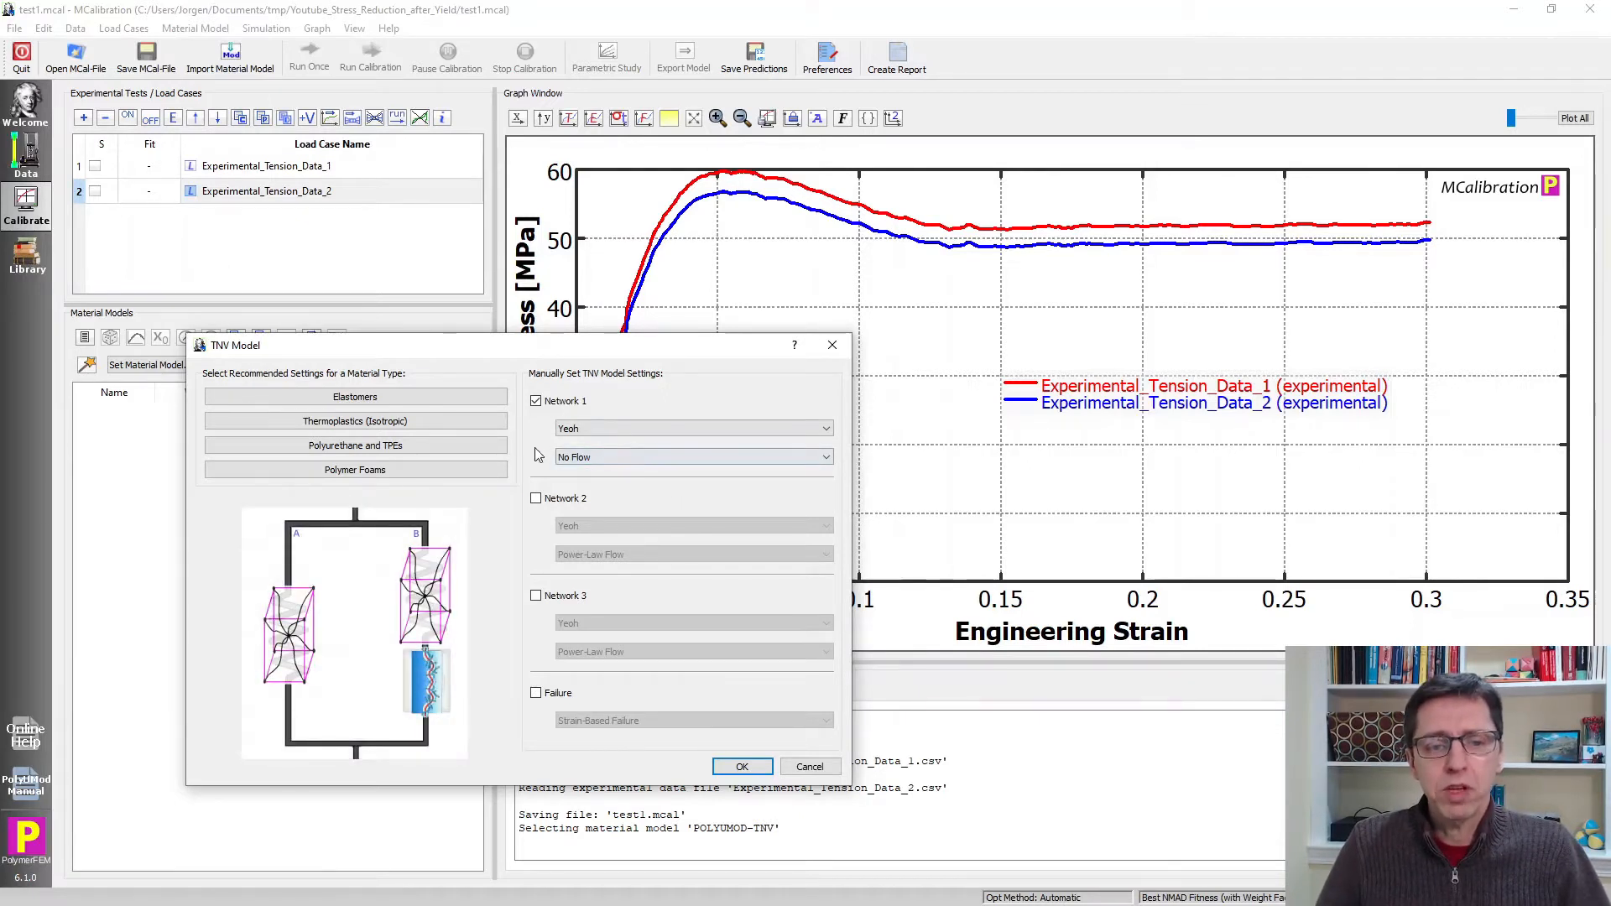
pyautogui.click(536, 501)
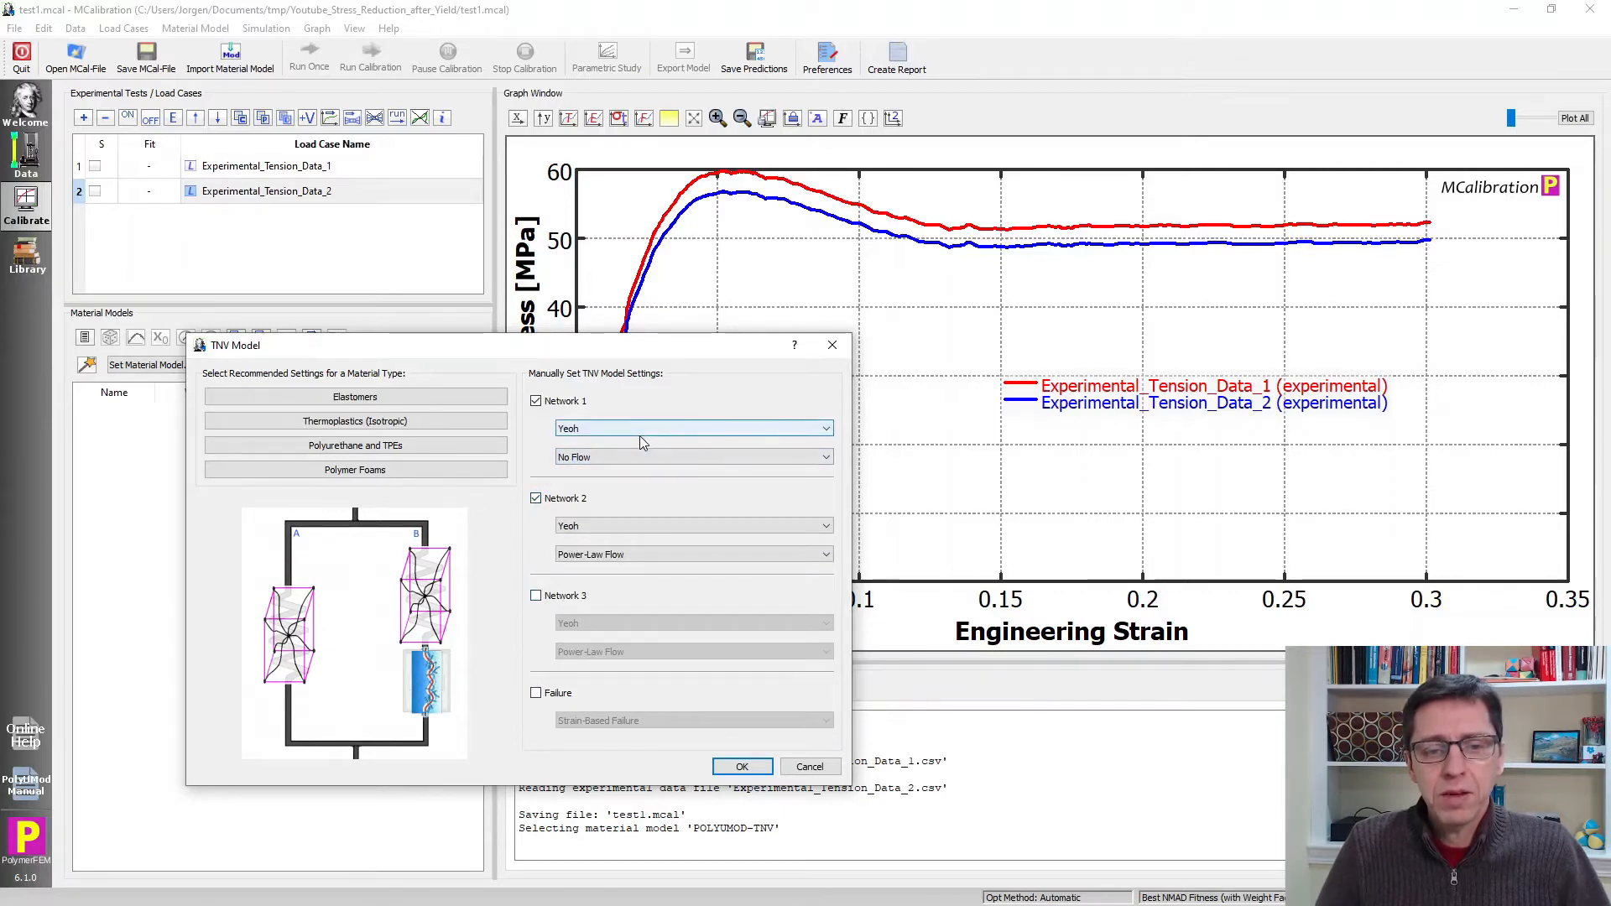
pyautogui.click(591, 431)
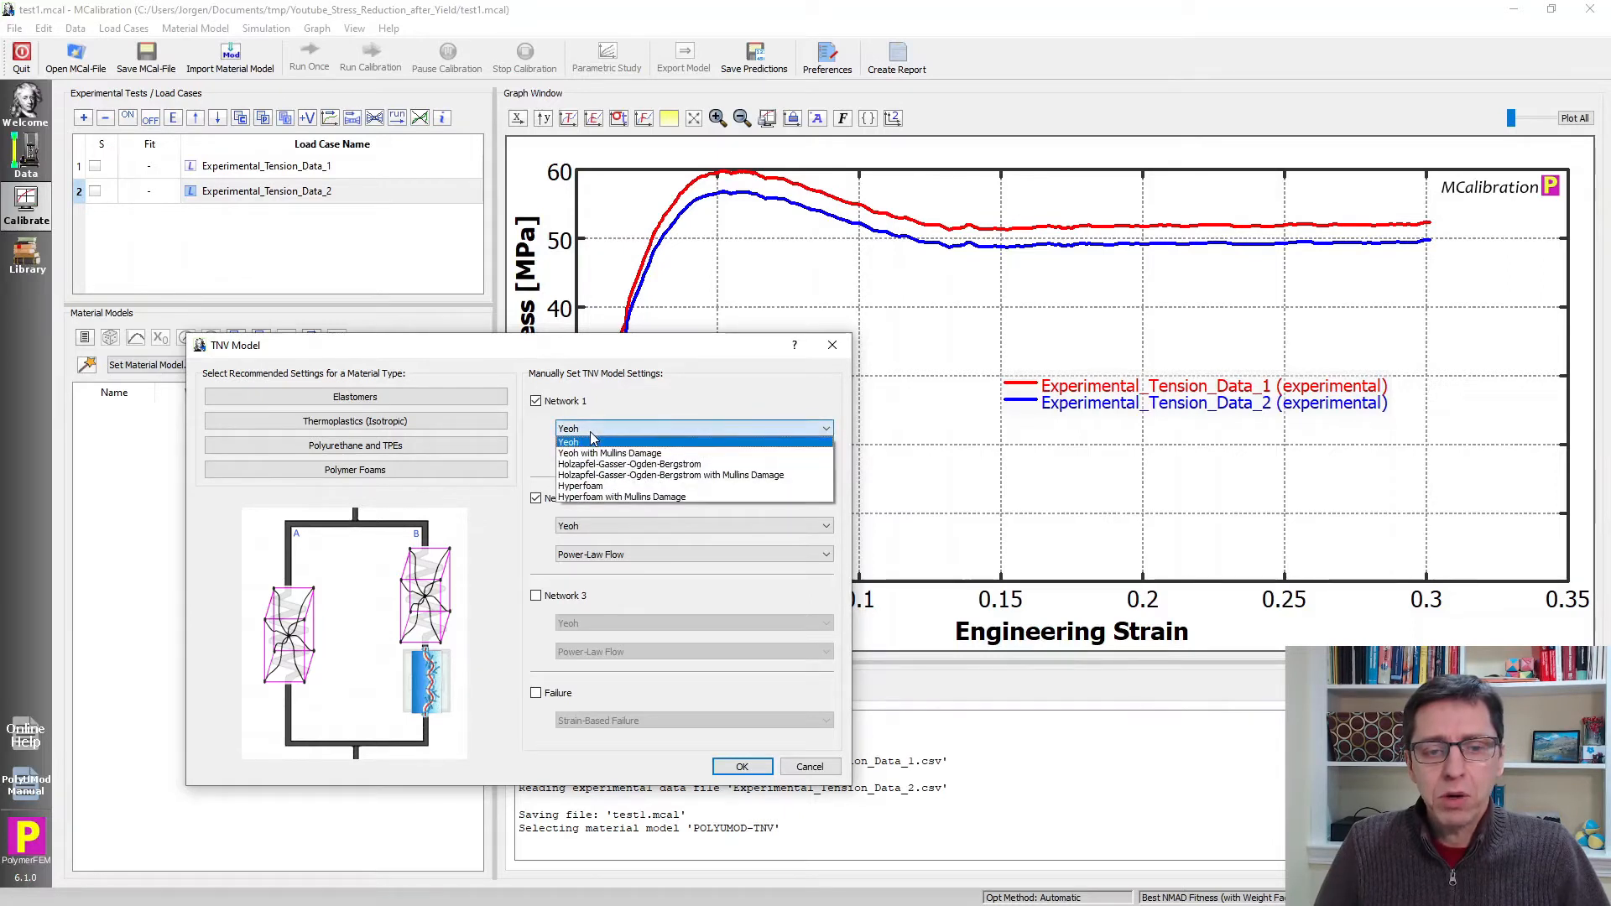
pyautogui.click(600, 423)
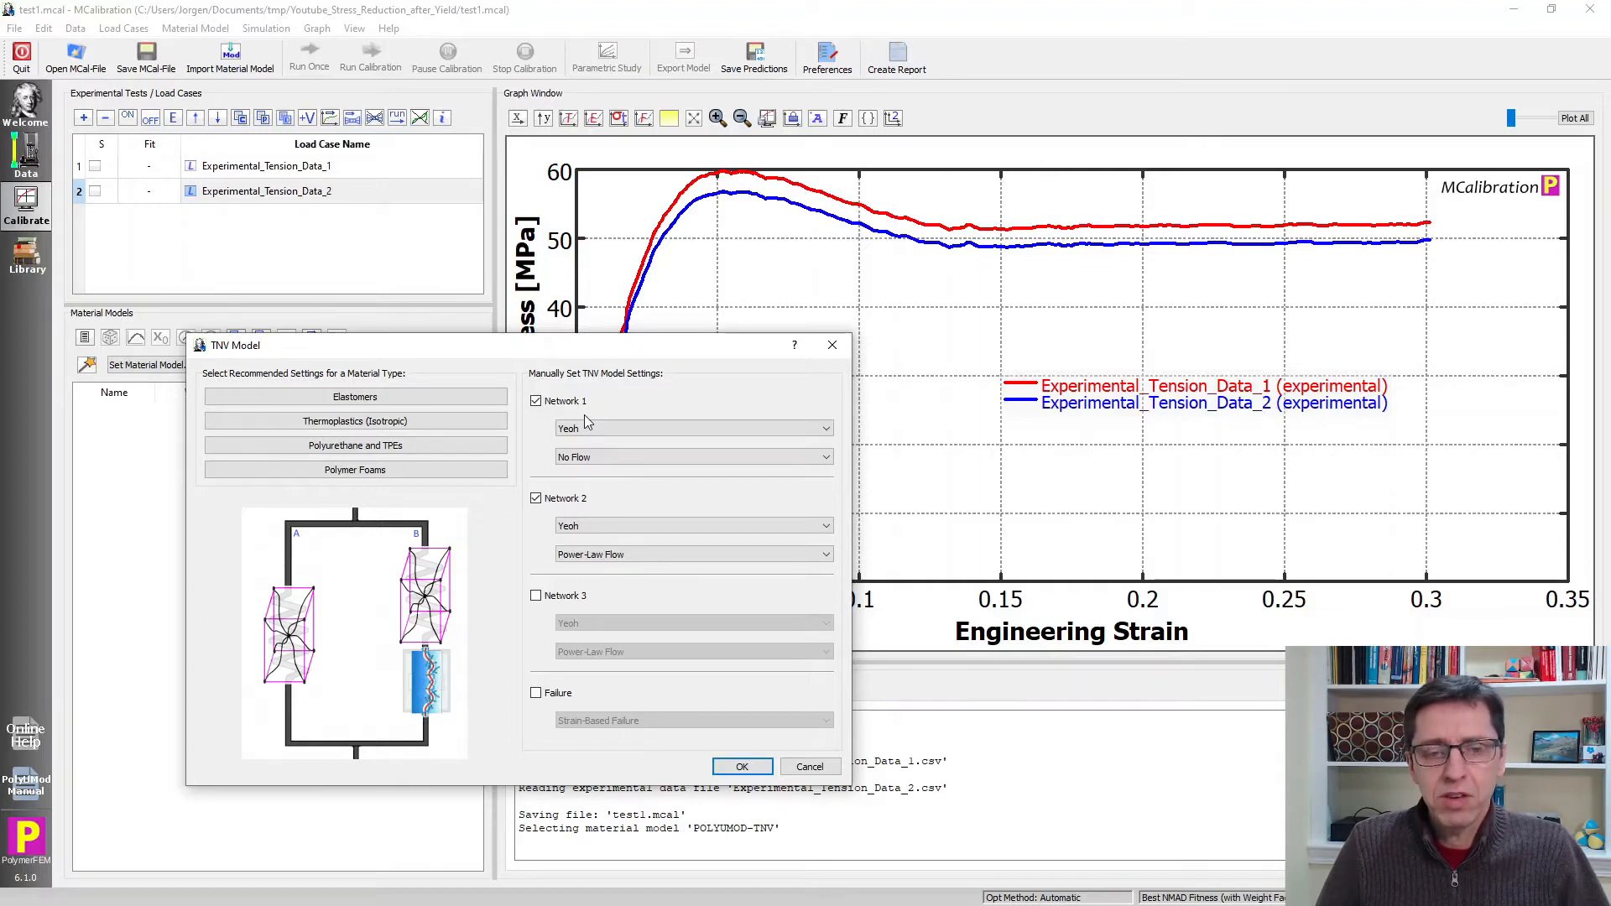
pyautogui.click(593, 558)
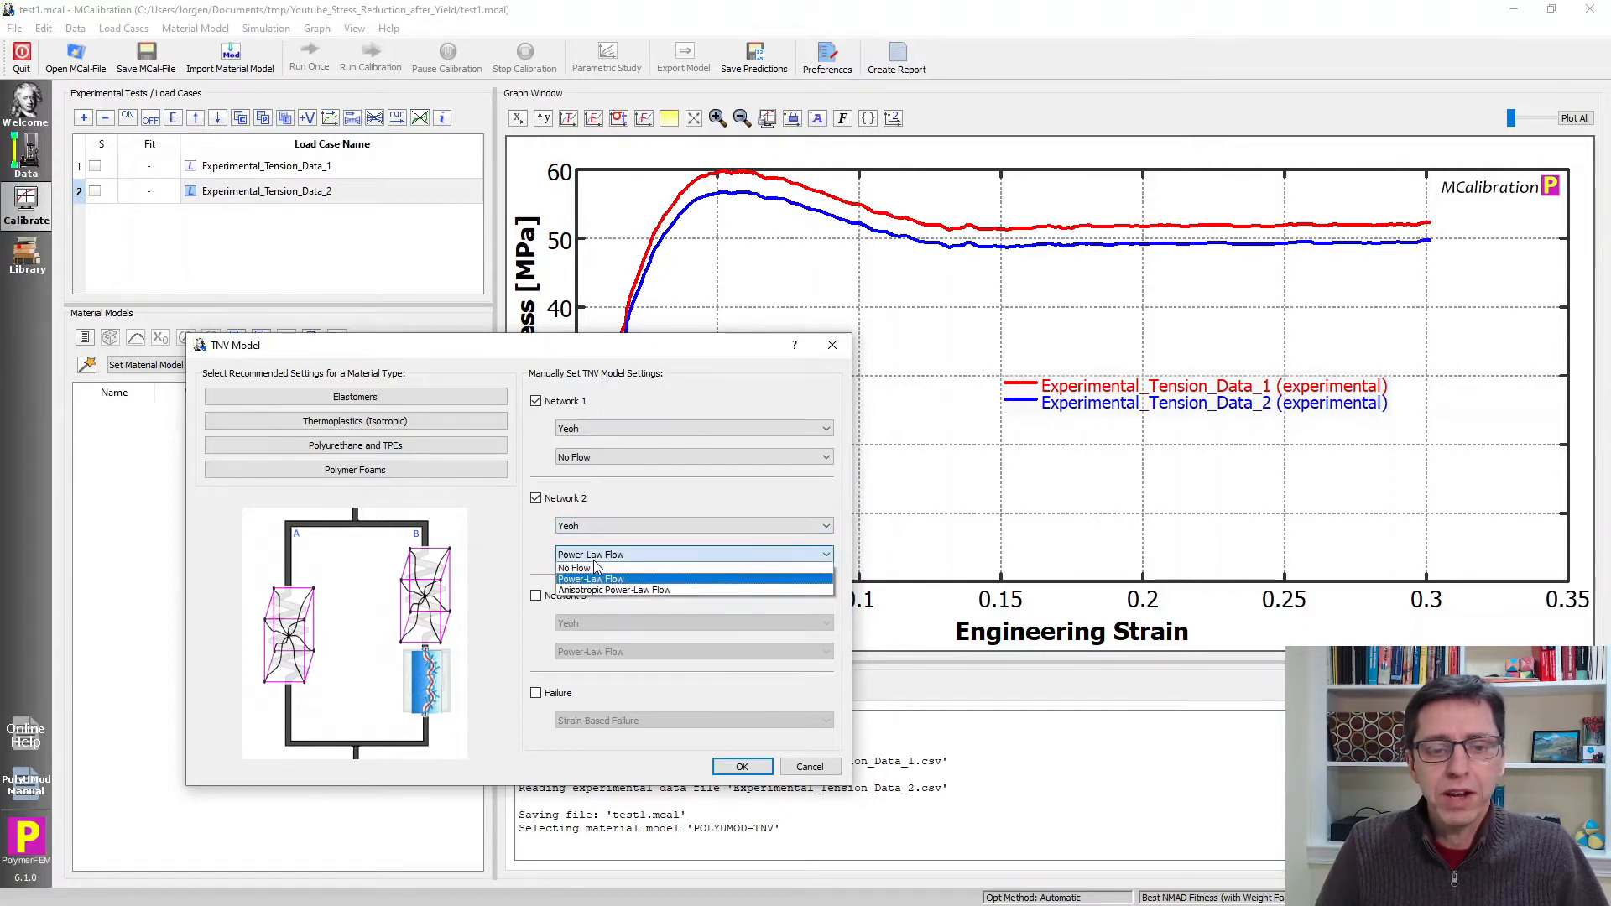
pyautogui.click(534, 591)
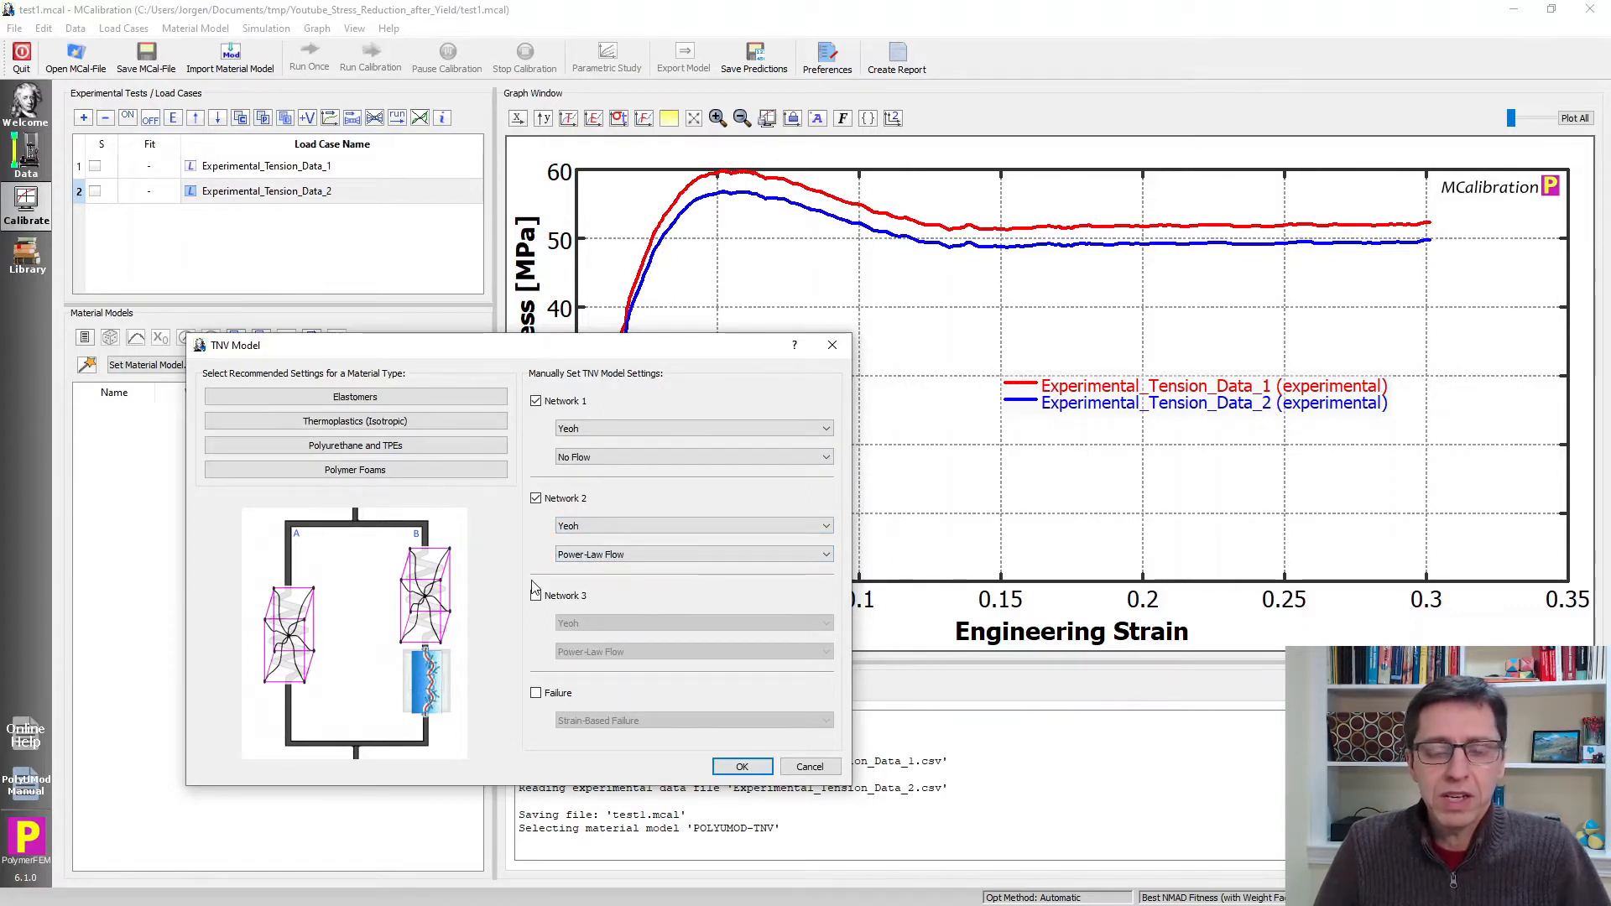
pyautogui.click(742, 766)
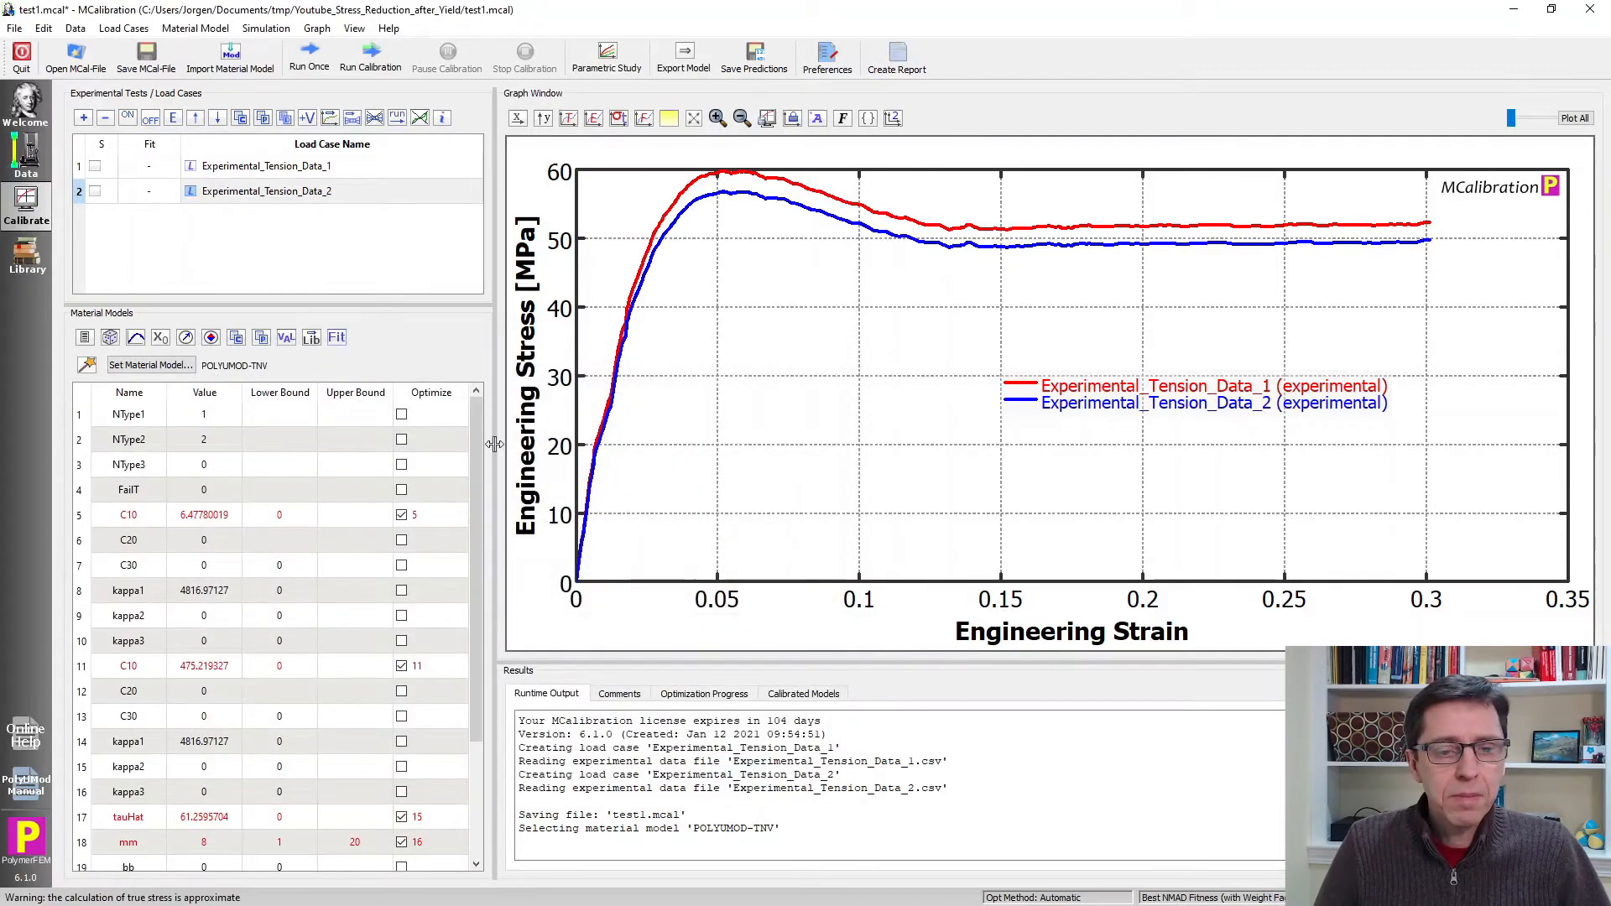
pyautogui.moveTo(496, 445); pyautogui.dragTo(544, 463)
pyautogui.moveTo(457, 304); pyautogui.dragTo(482, 128)
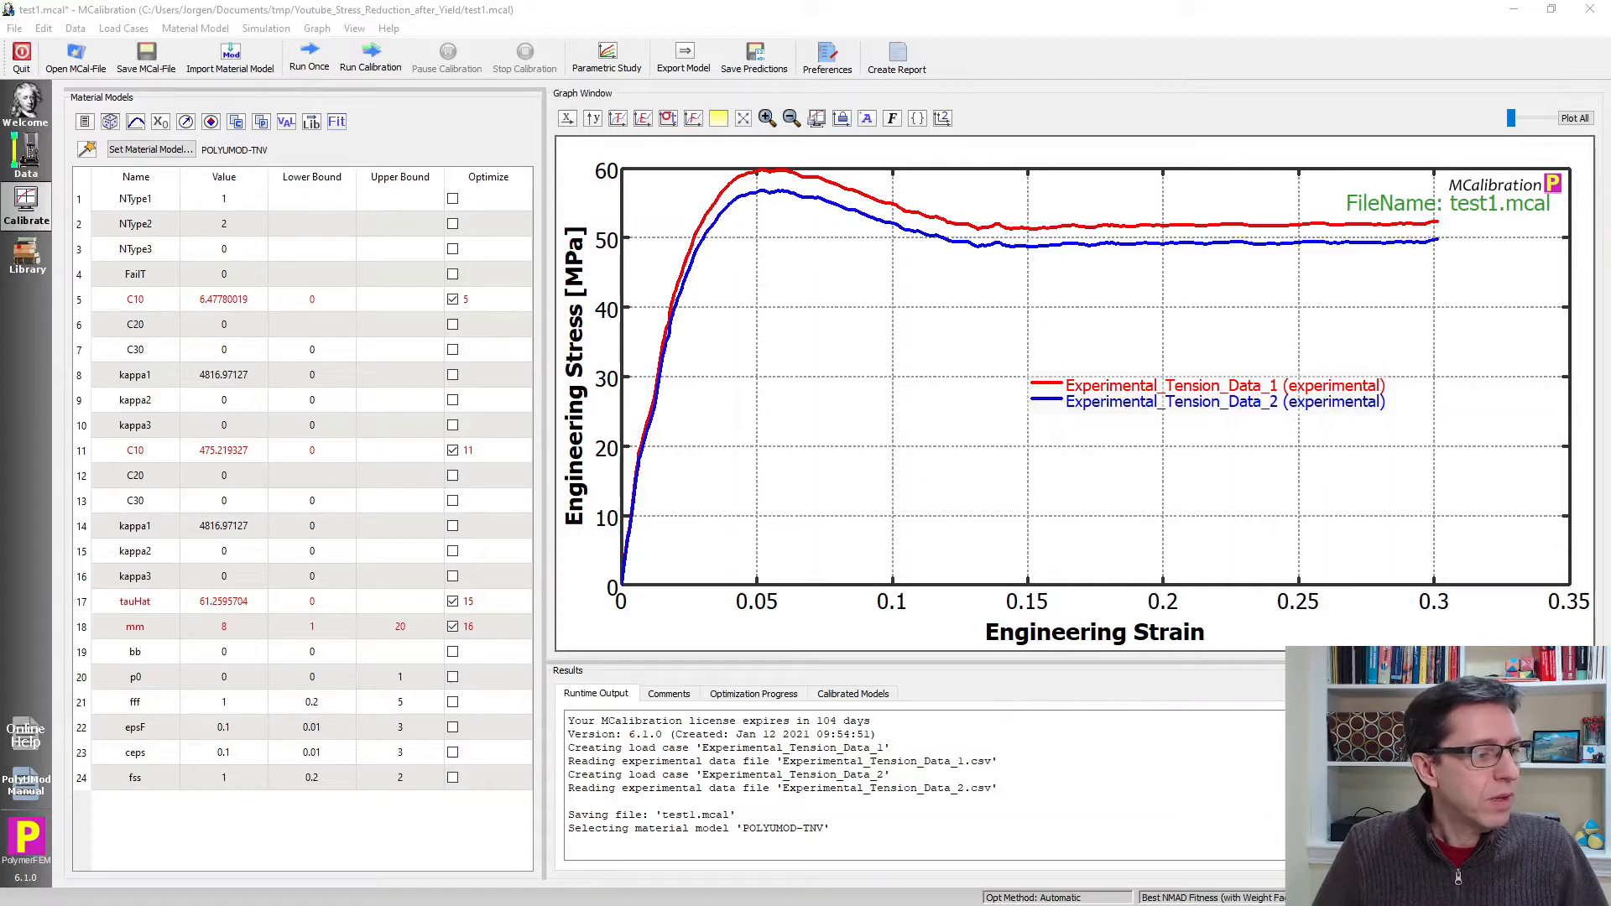
# Switch to the browser, review the Three Network Viscoplastic (TNV) Model page on polymerfem.com, and return to MCalibration.
pyautogui.moveTo(0, 226); pyautogui.dragTo(1007, 0)
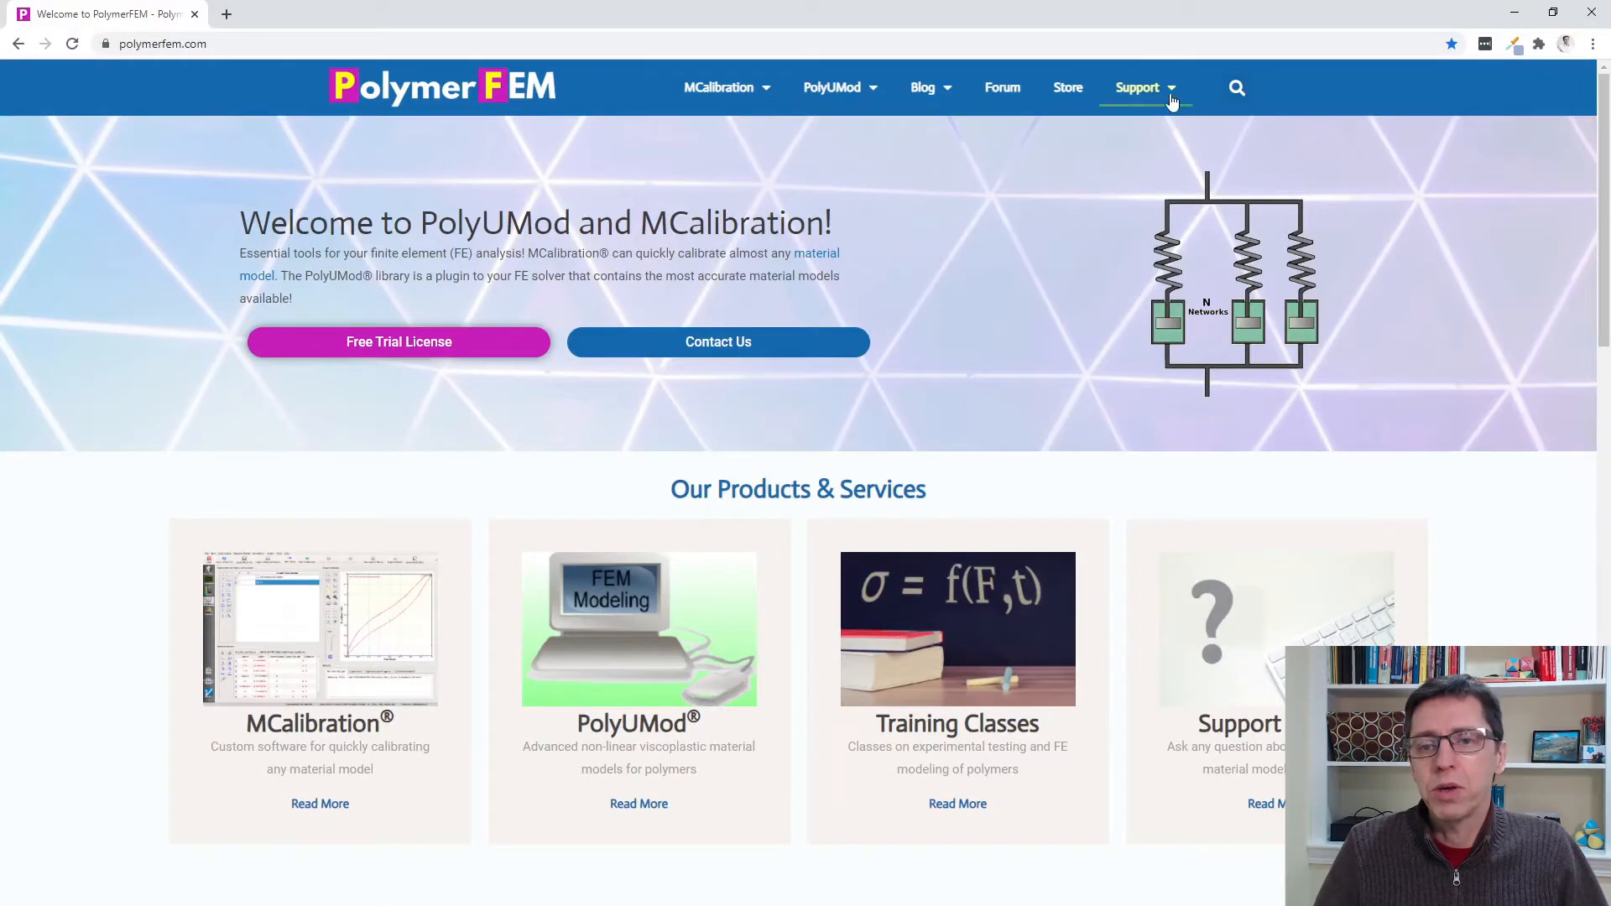
pyautogui.moveTo(857, 85)
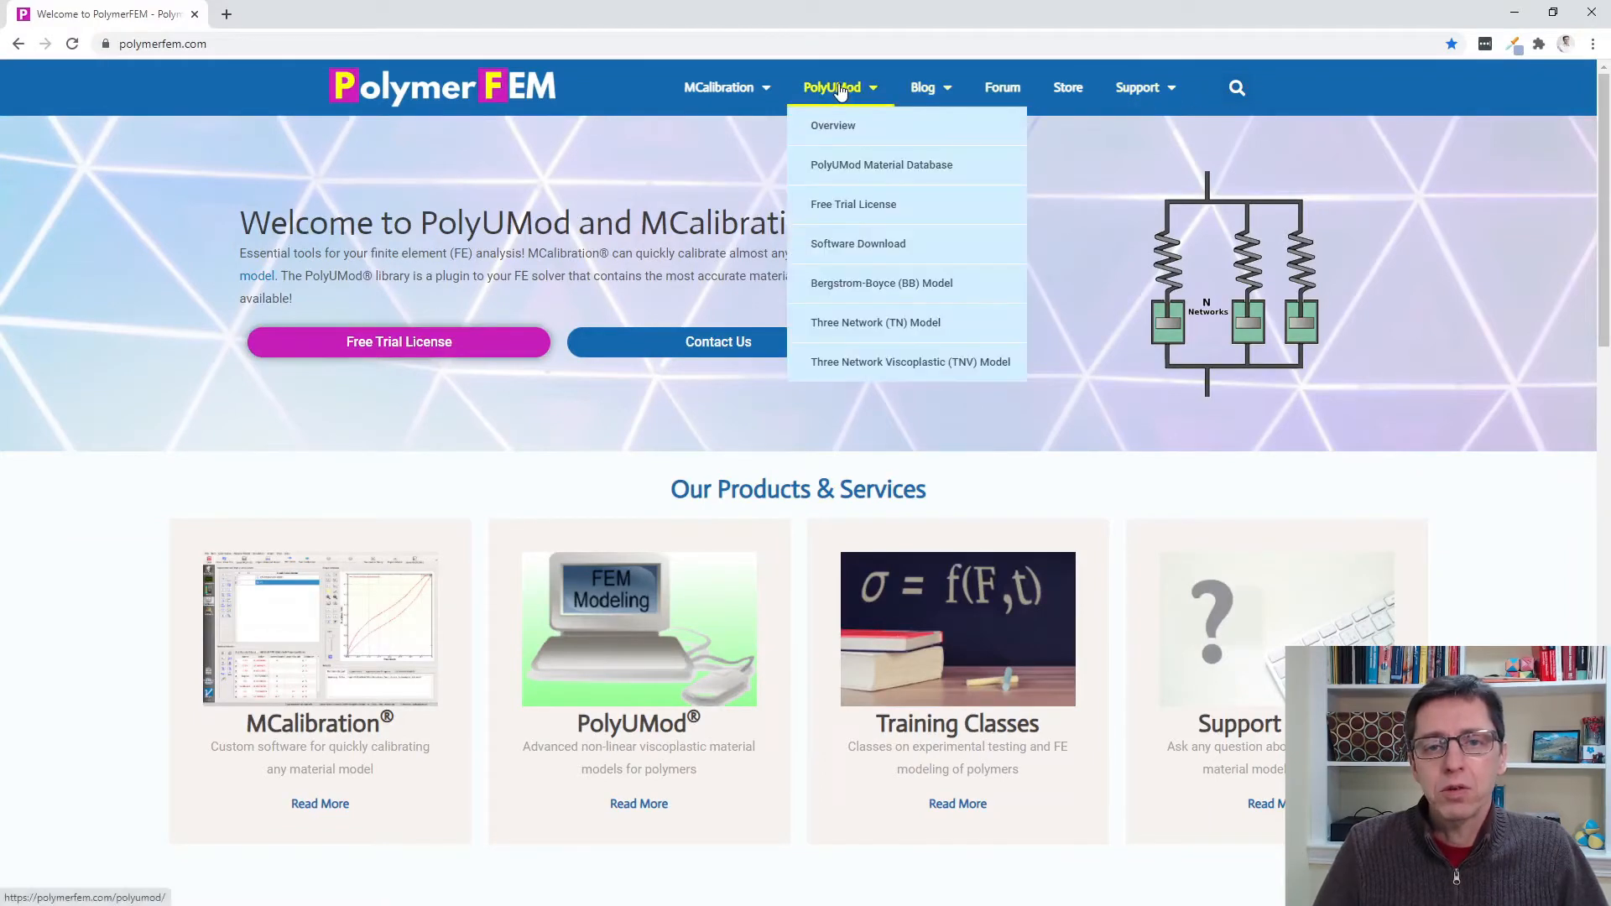
pyautogui.click(851, 362)
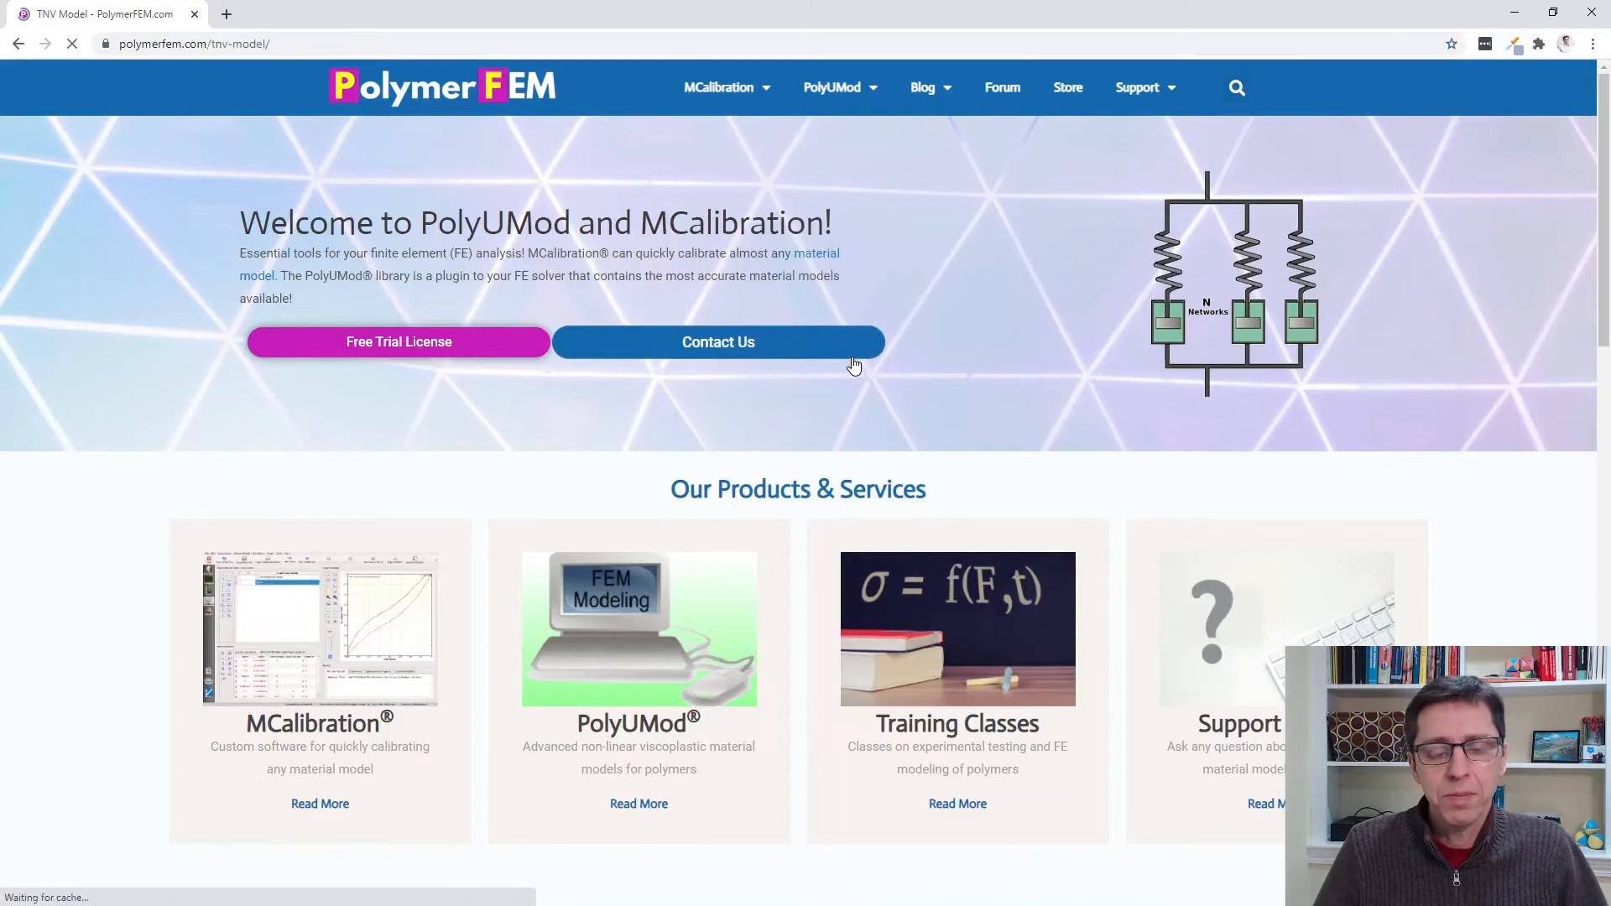
pyautogui.scroll(-3, 622, 435)
pyautogui.scroll(3, 650, 421)
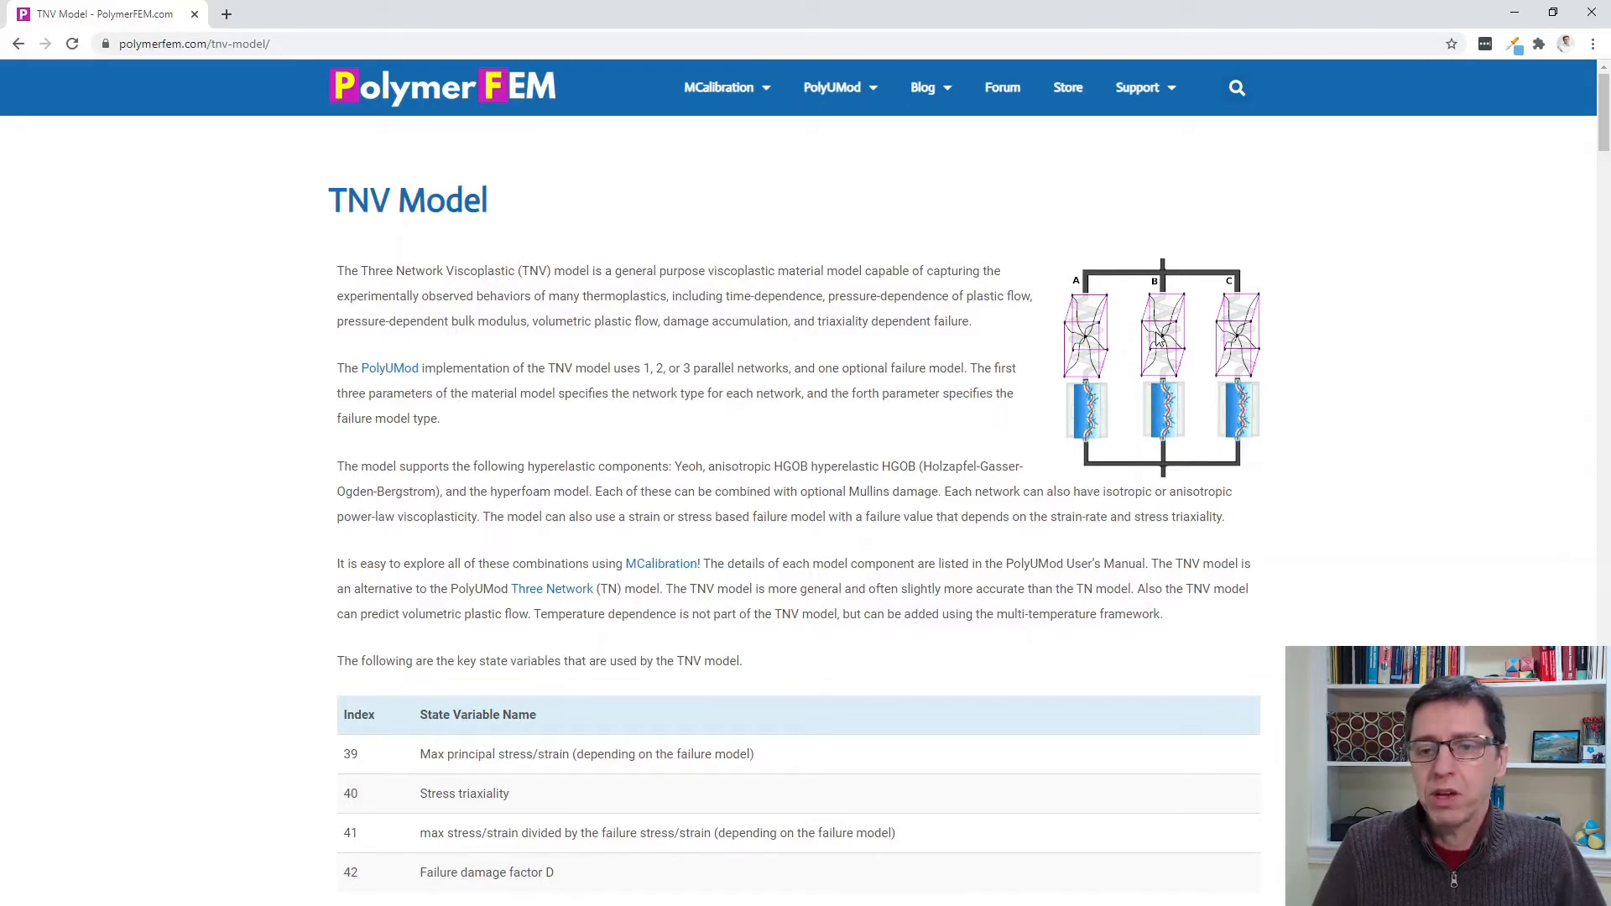
pyautogui.scroll(-4, 980, 411)
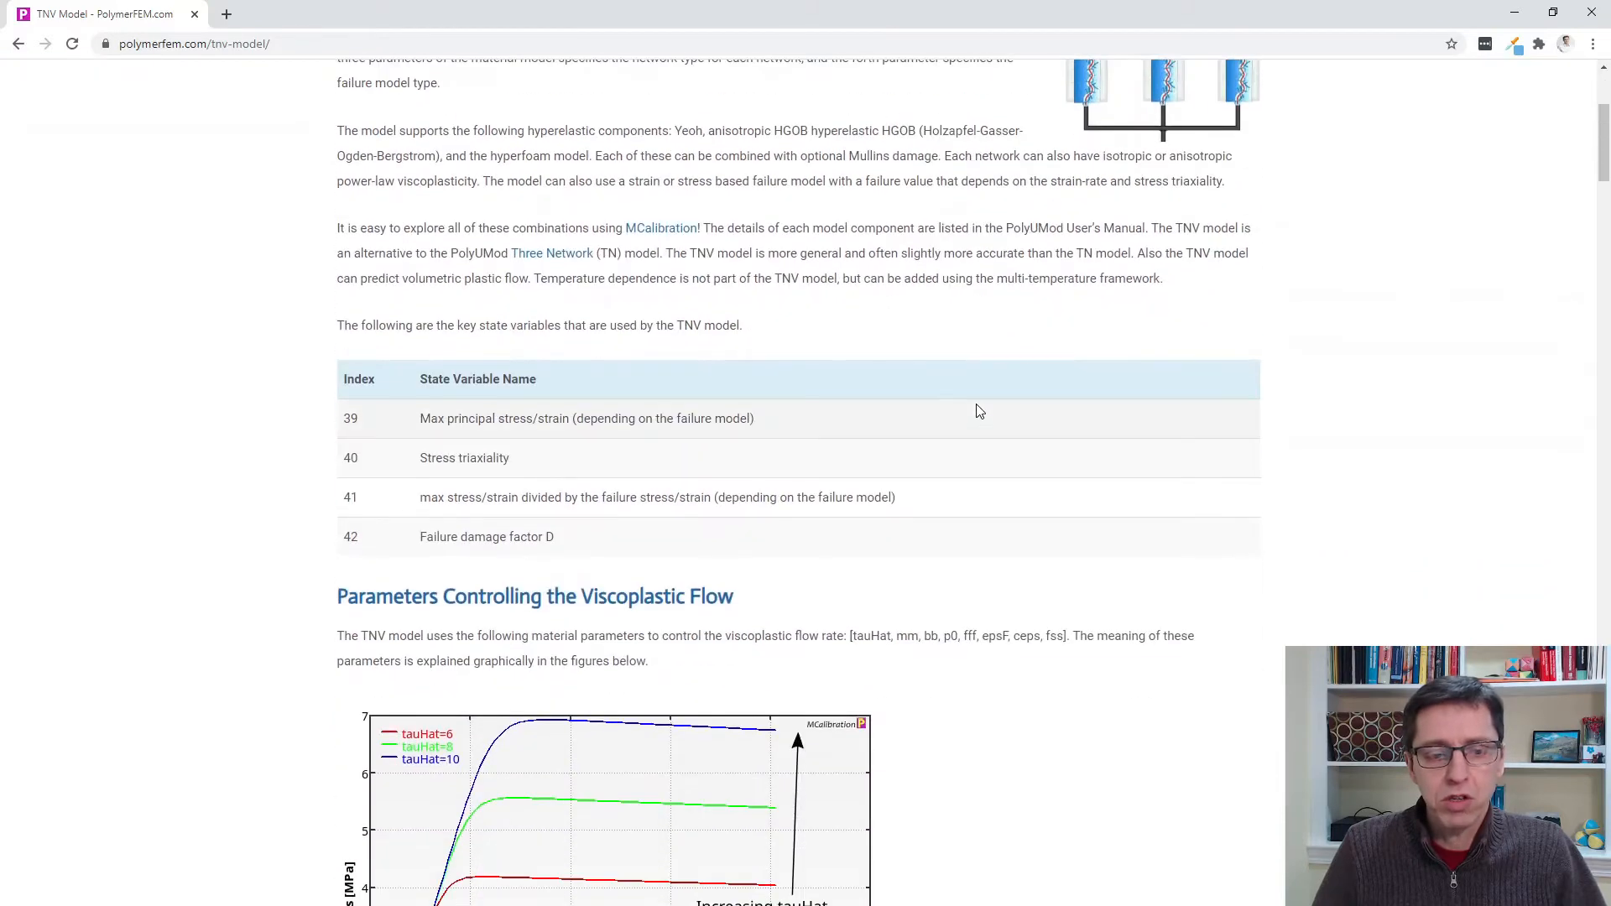
pyautogui.scroll(4, 980, 411)
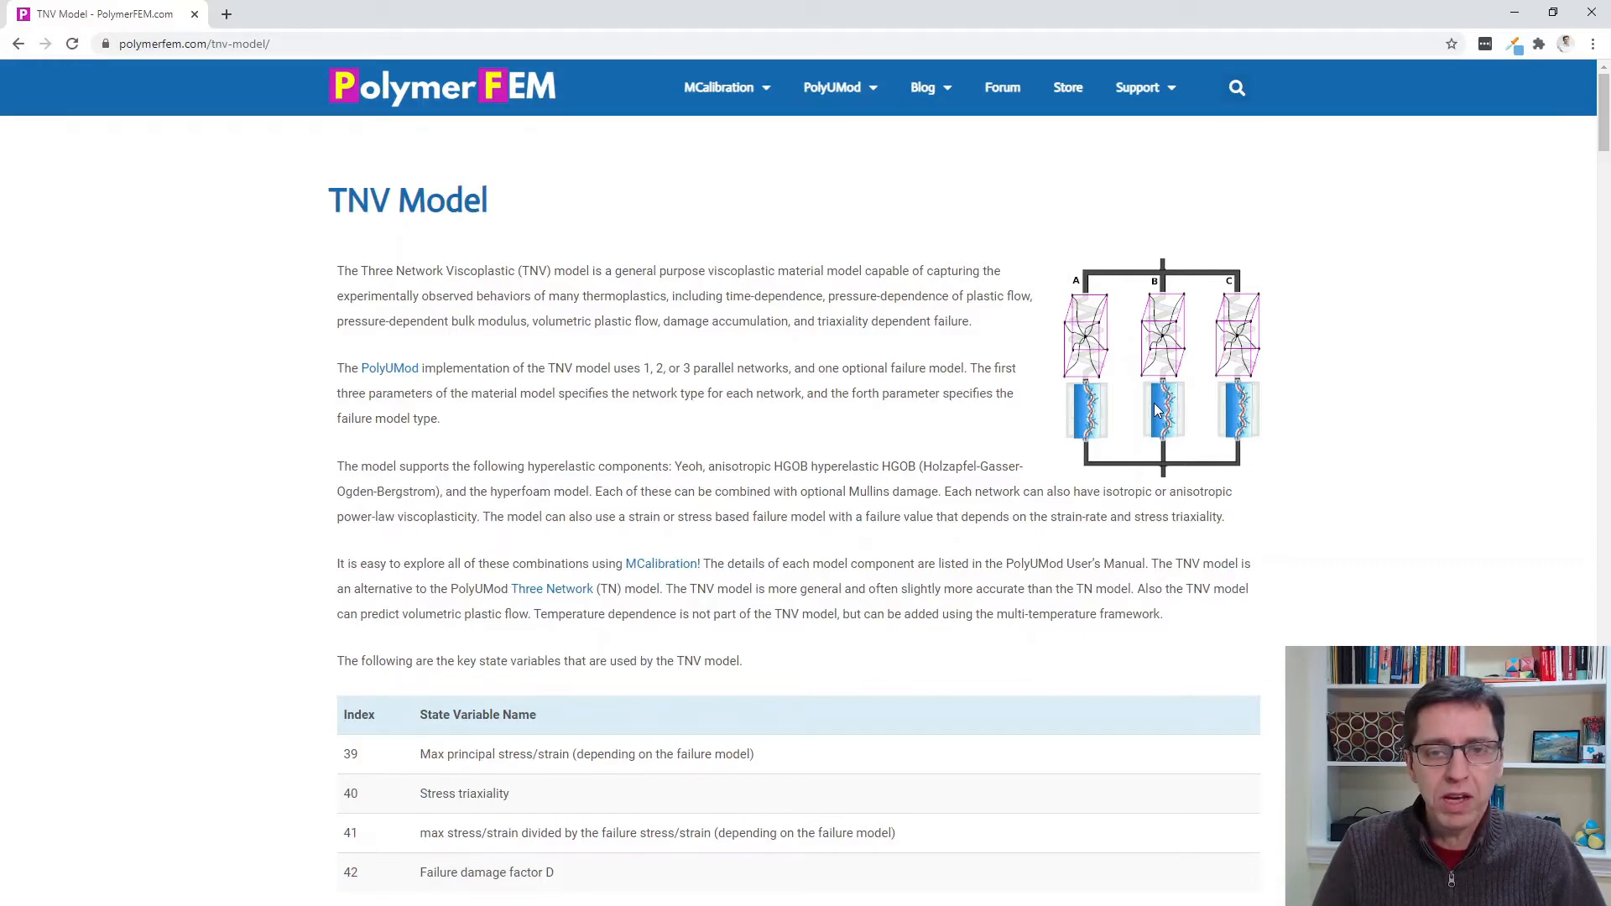
pyautogui.click(1515, 13)
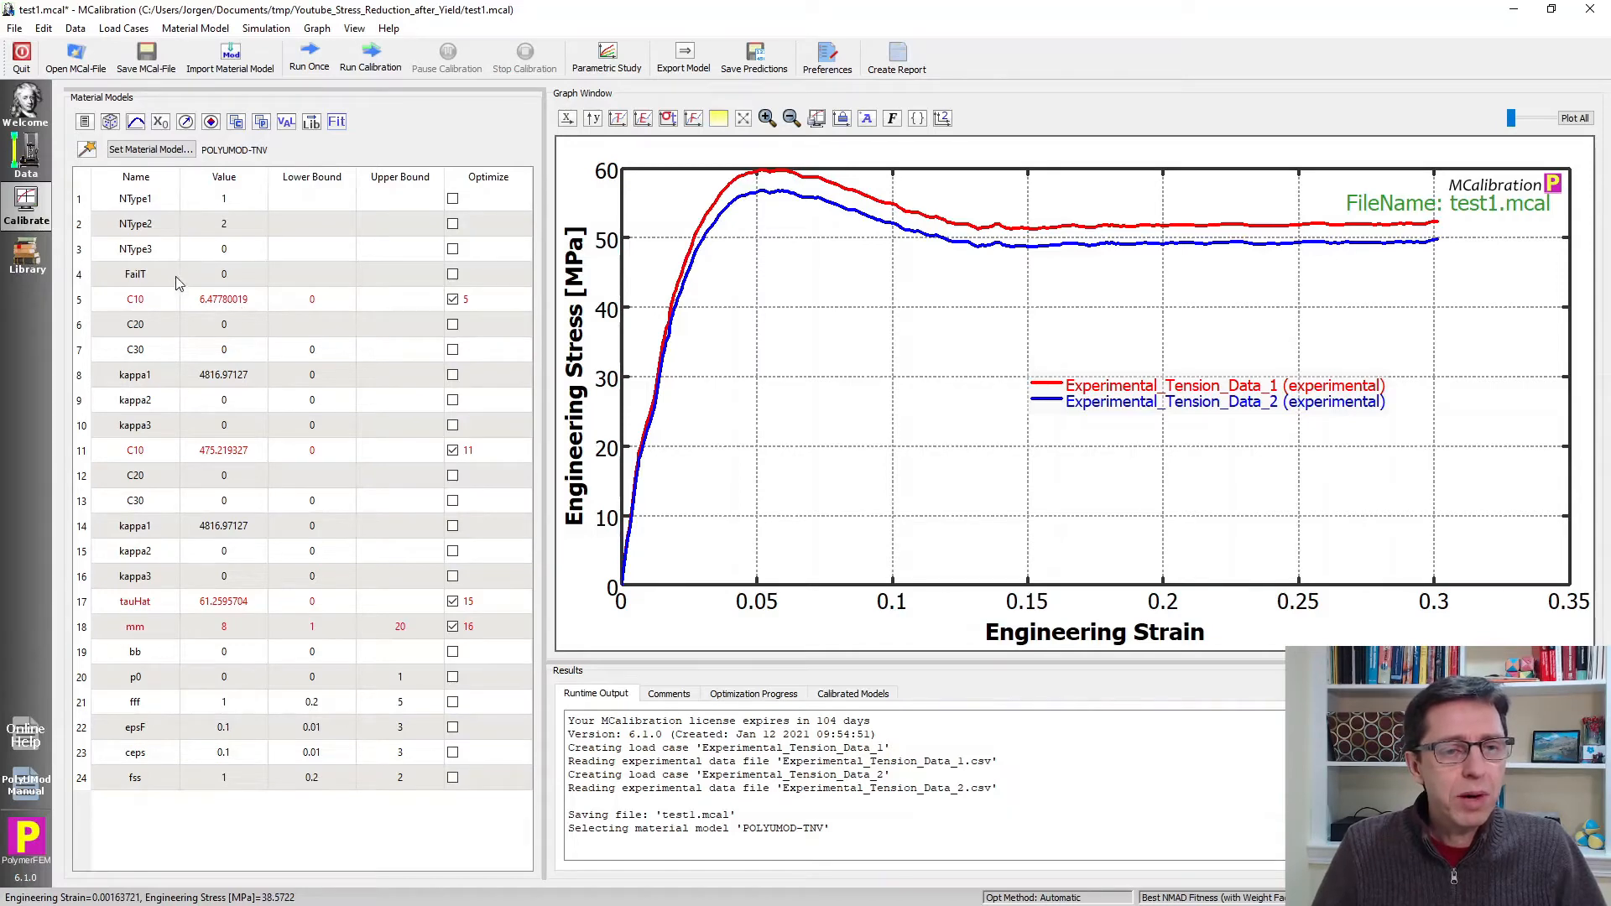
# Include fff and epsF in the optimized parameters, with starting values of 0.8 for fff and 0.05 for epsF.
pyautogui.click(146, 310)
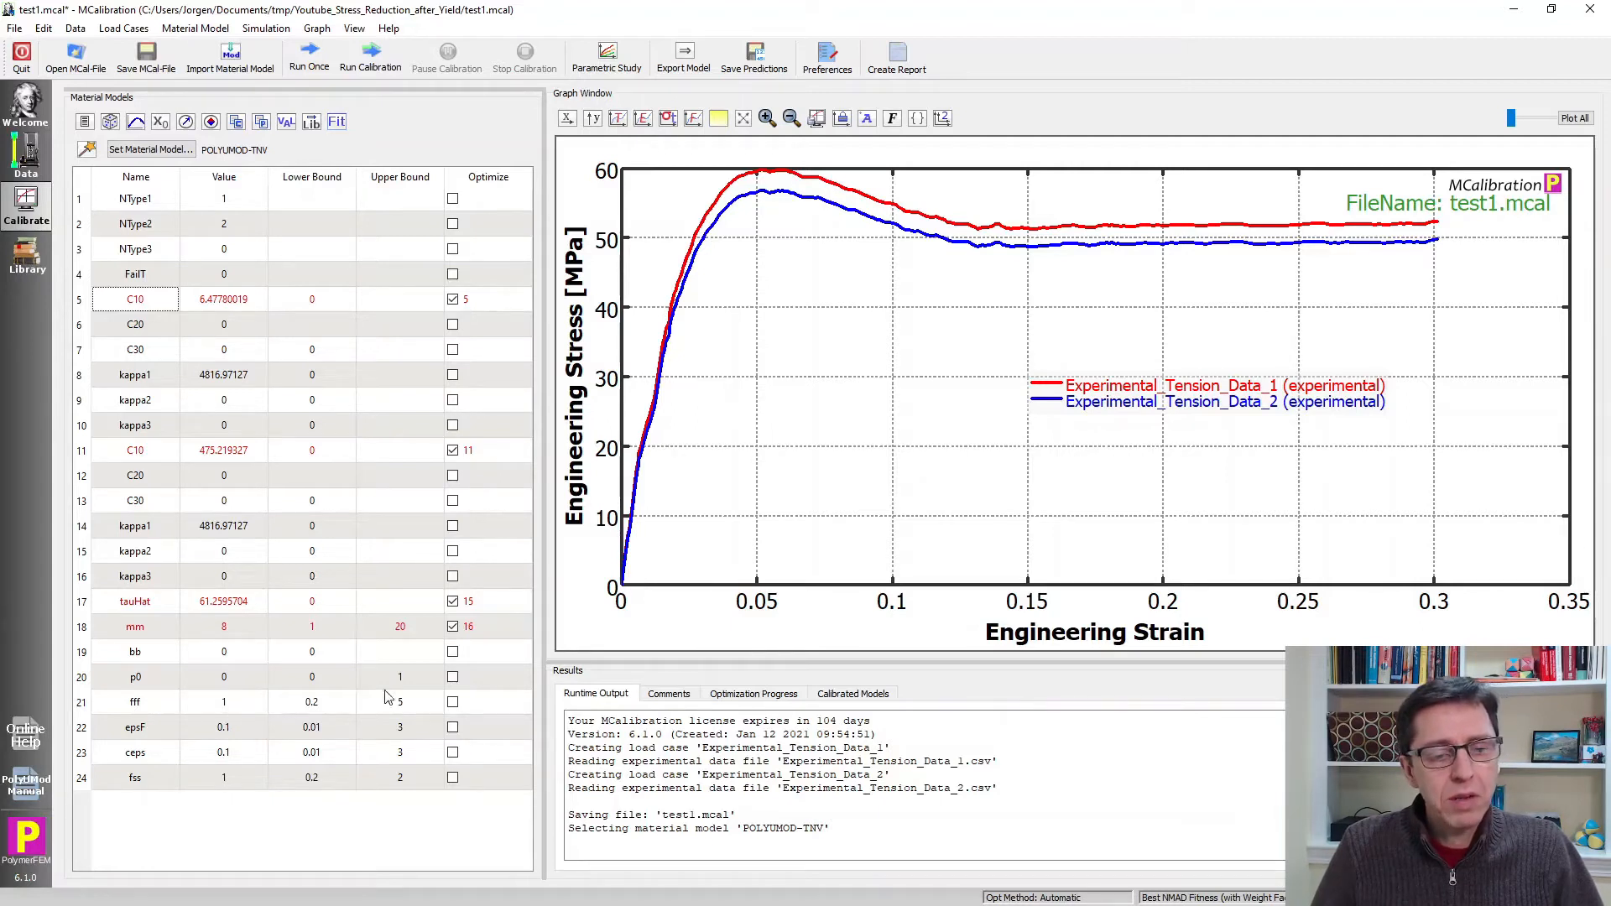
pyautogui.click(452, 727)
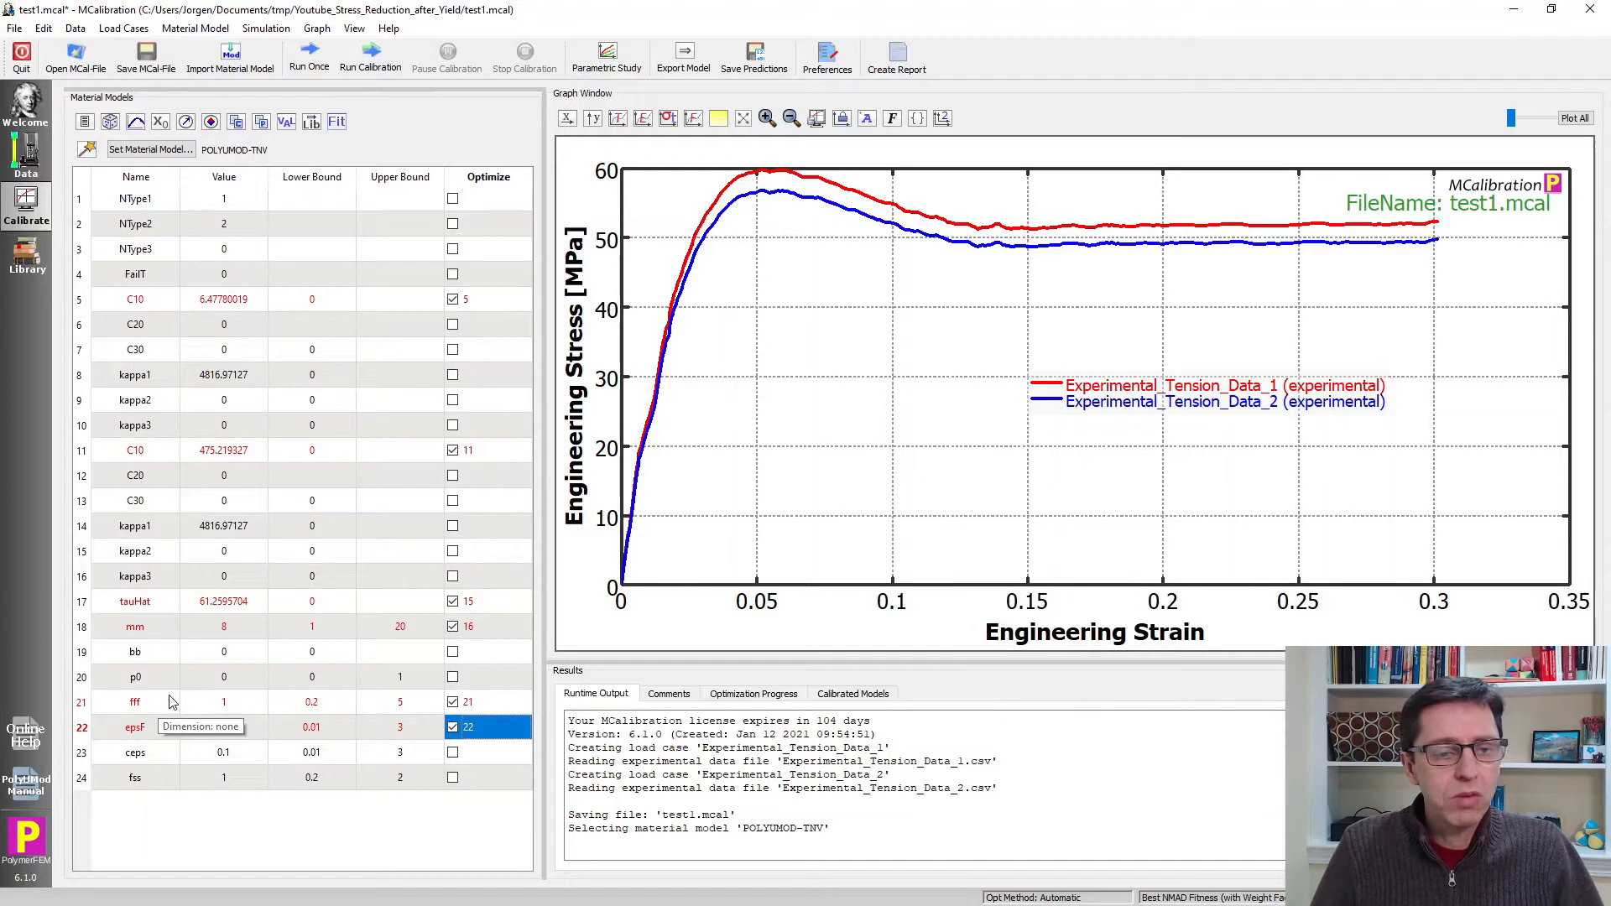
pyautogui.click(217, 610)
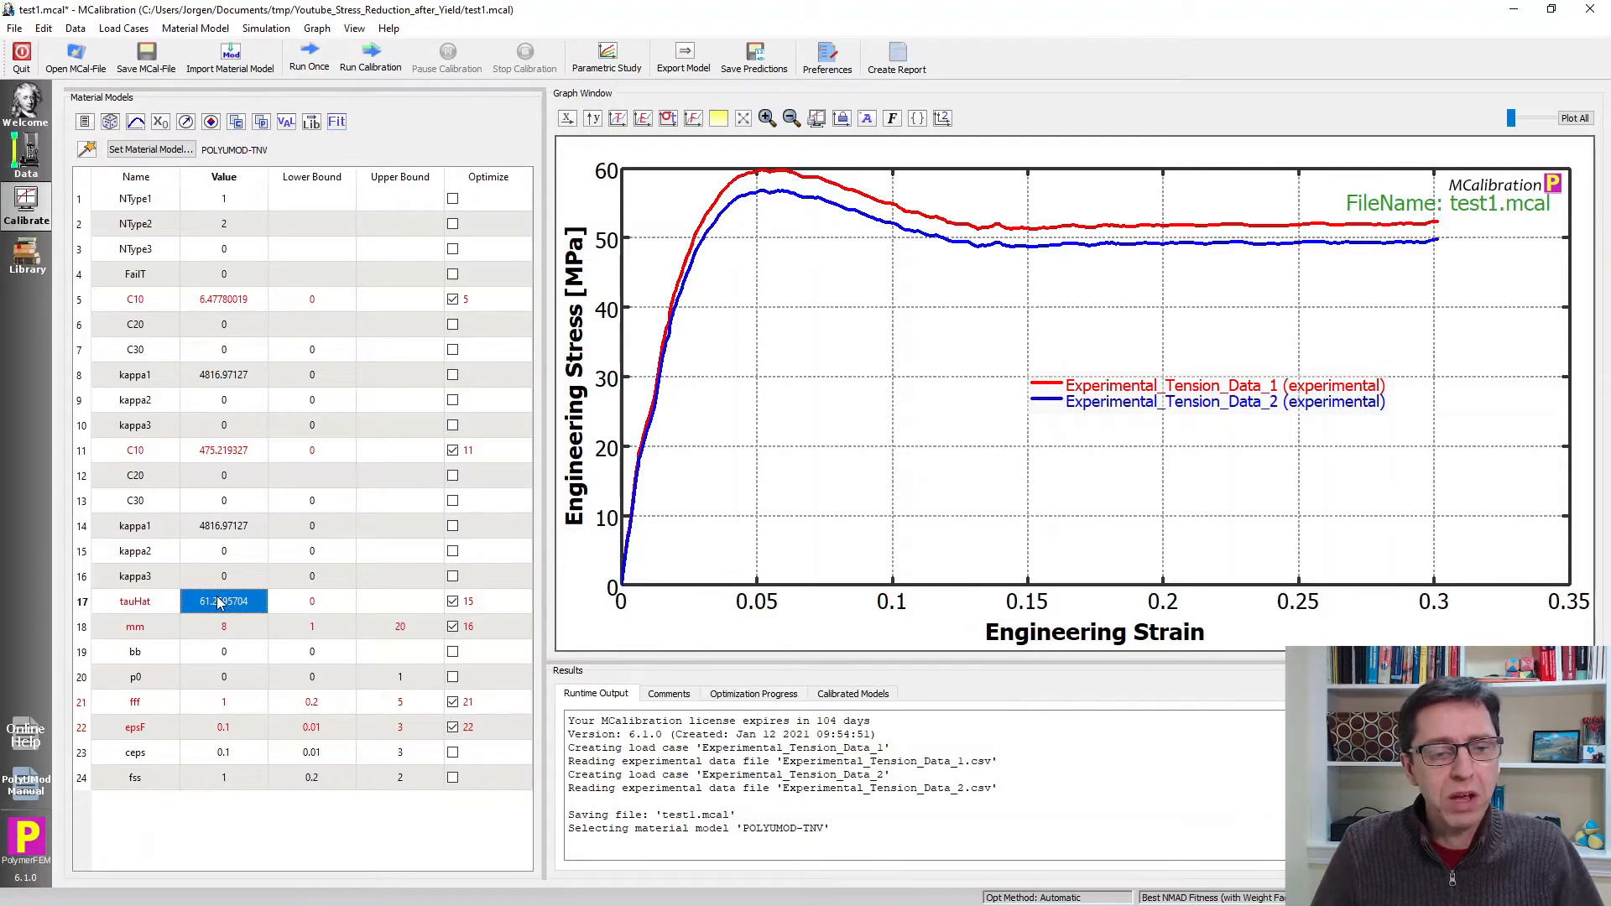
pyautogui.click(223, 713)
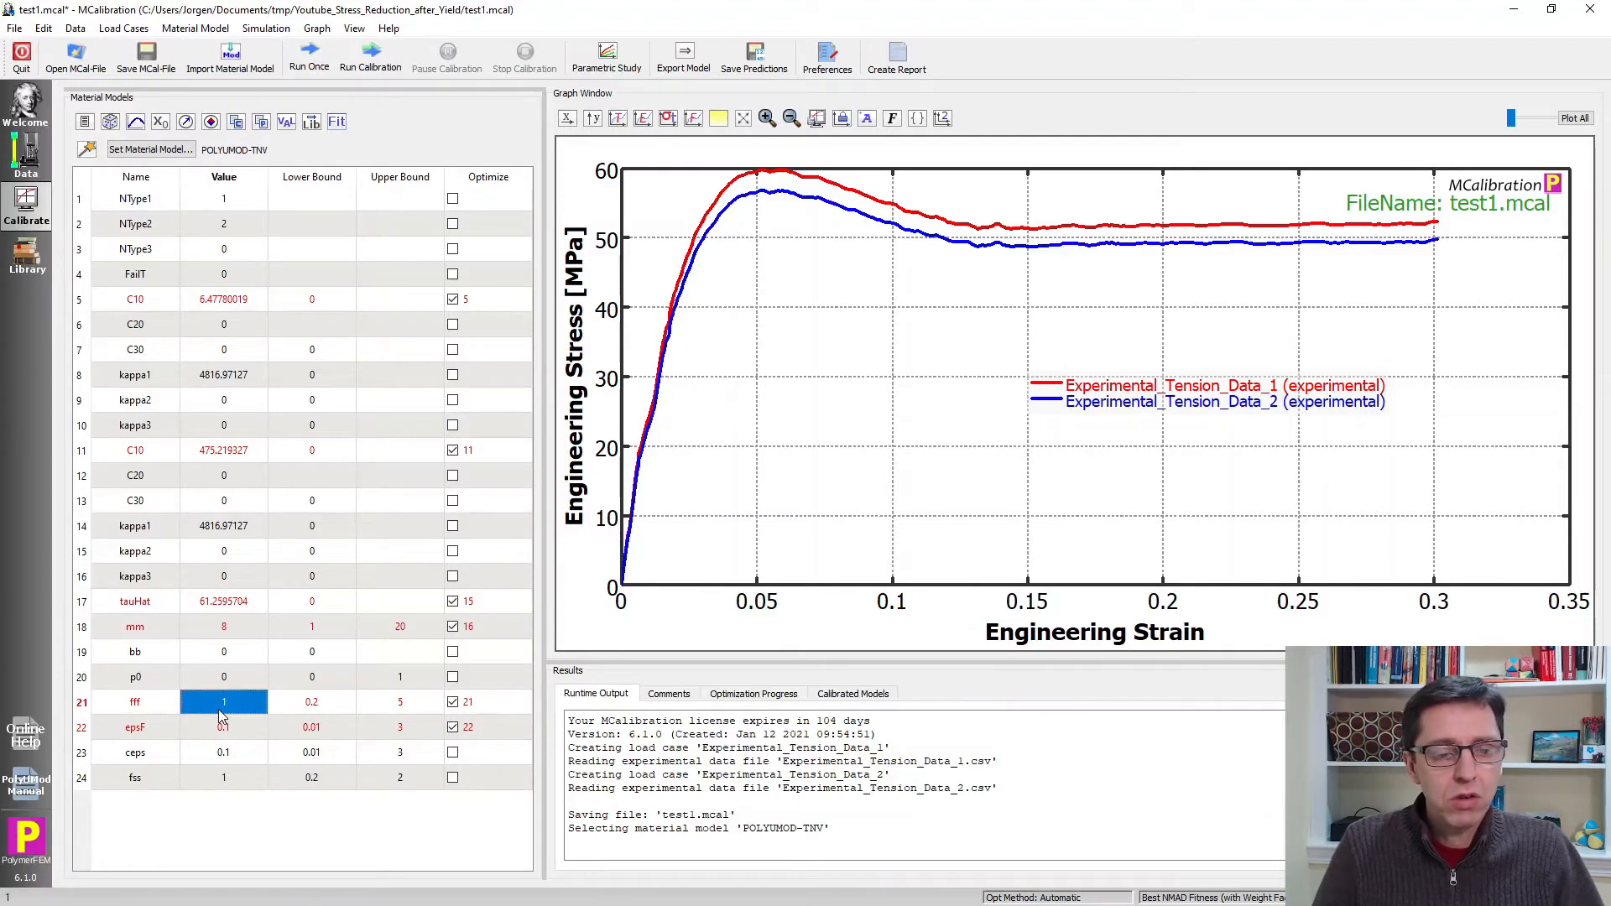
pyautogui.write('0.')
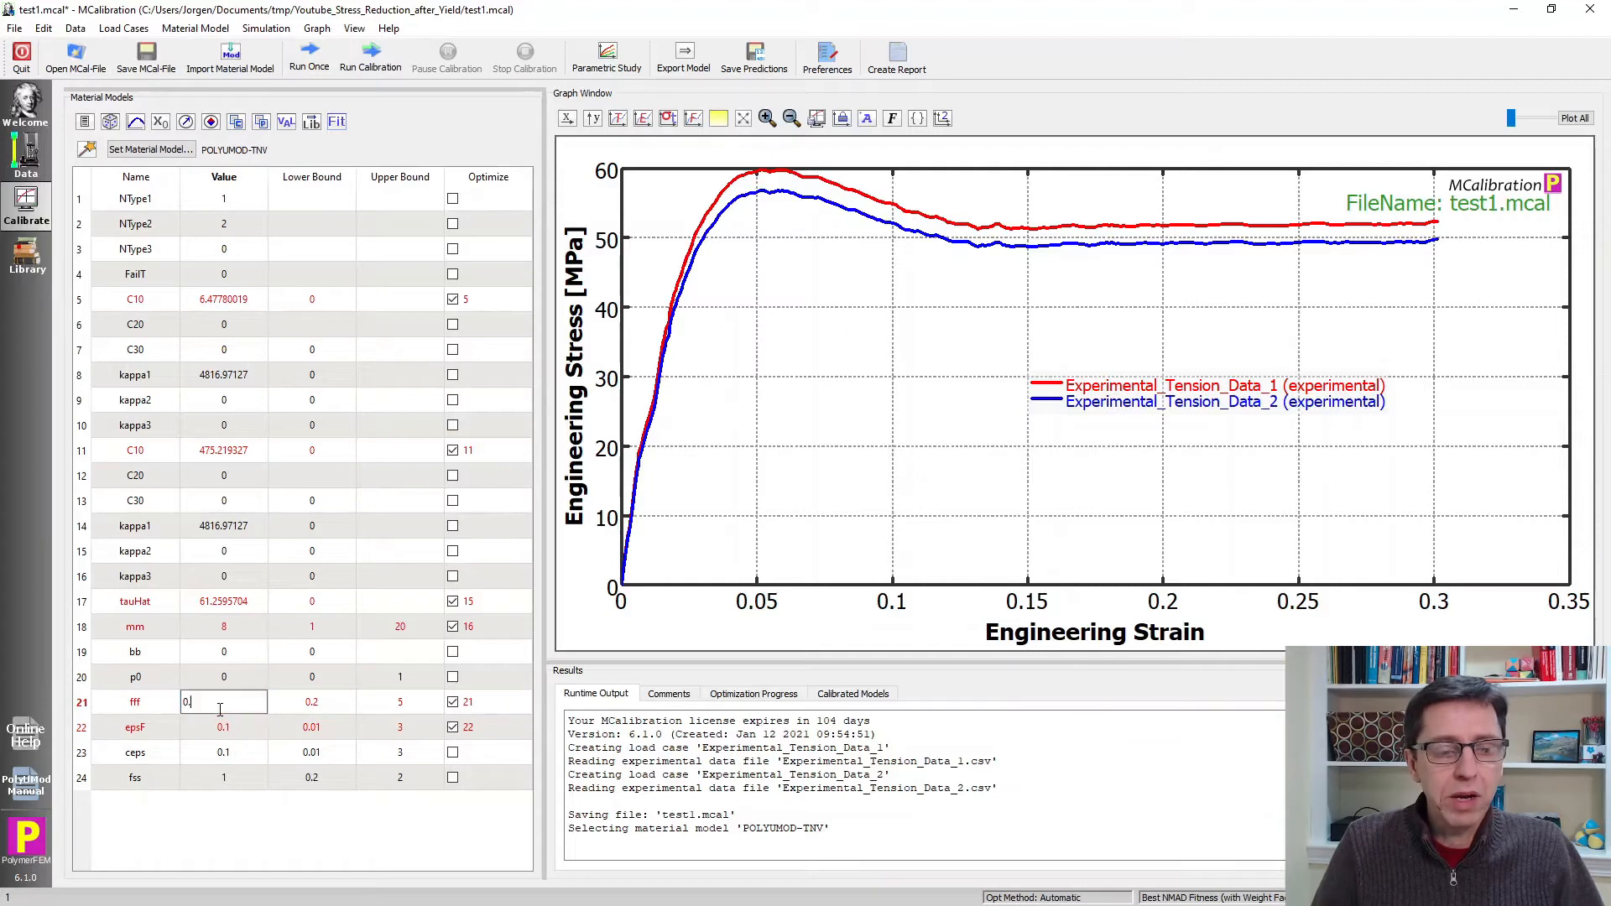
pyautogui.write('8')
pyautogui.press('Return')
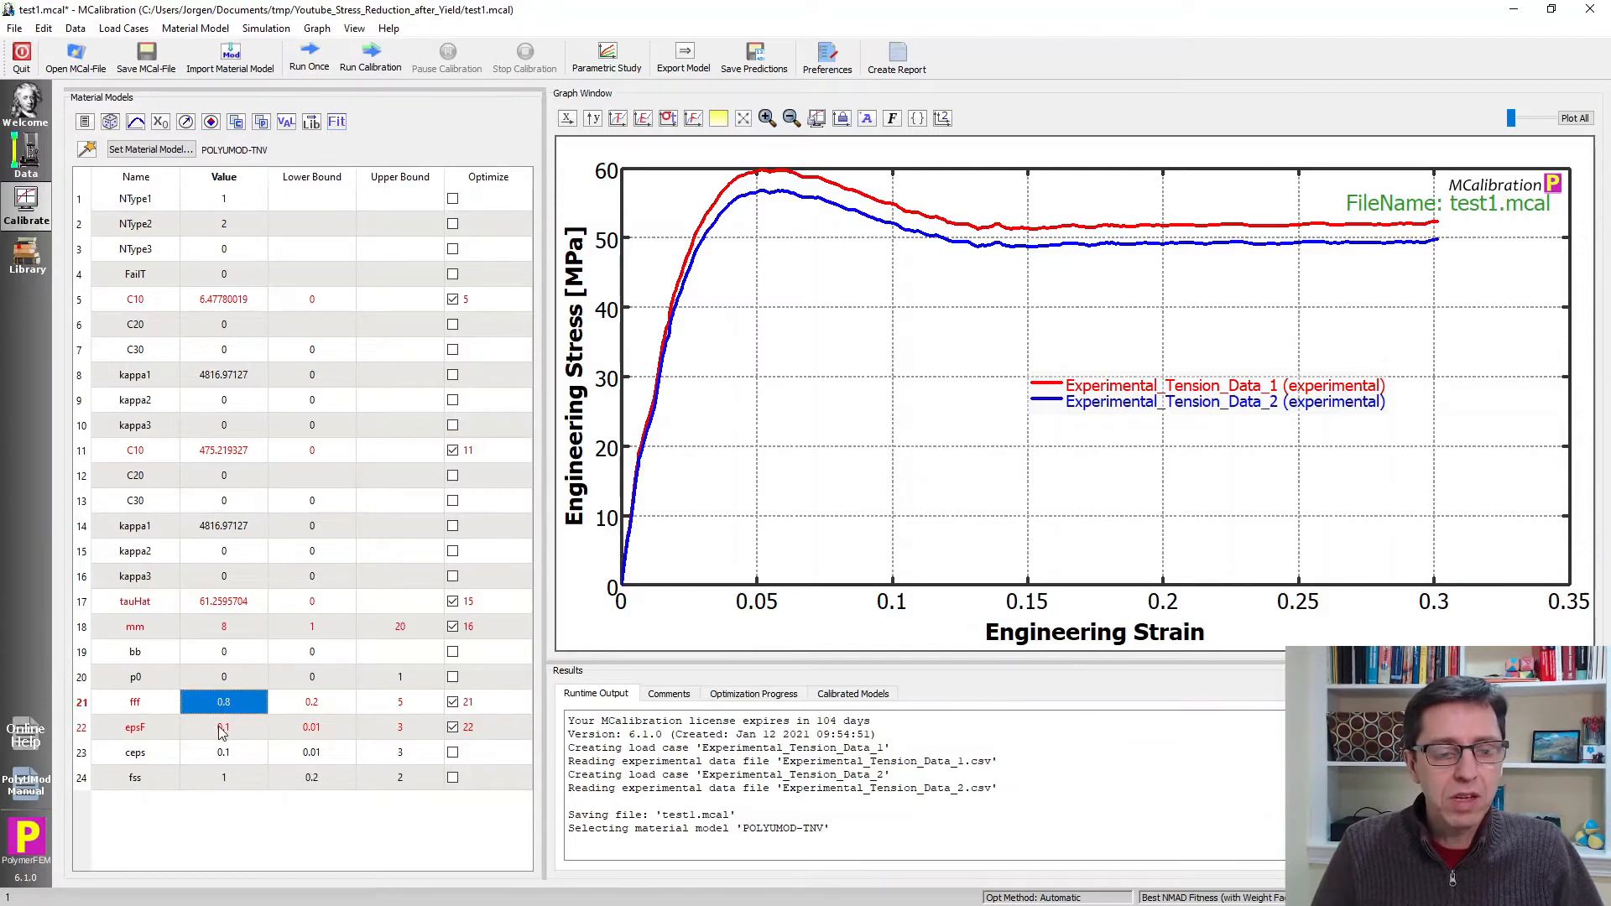
pyautogui.click(222, 730)
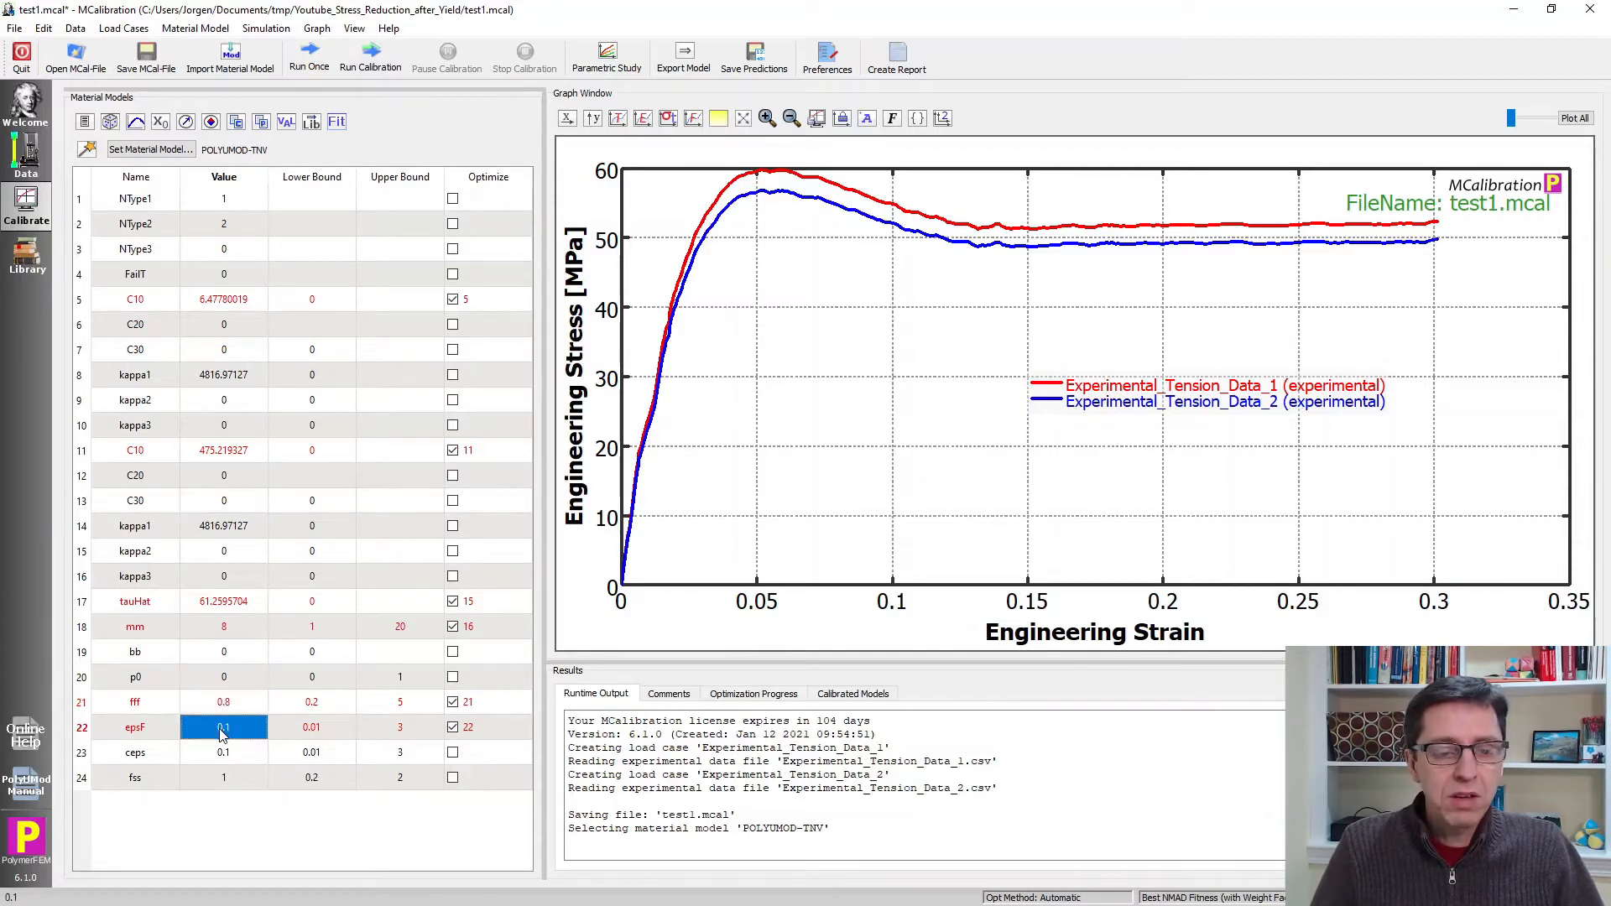
pyautogui.write('0.05')
pyautogui.press('Return')
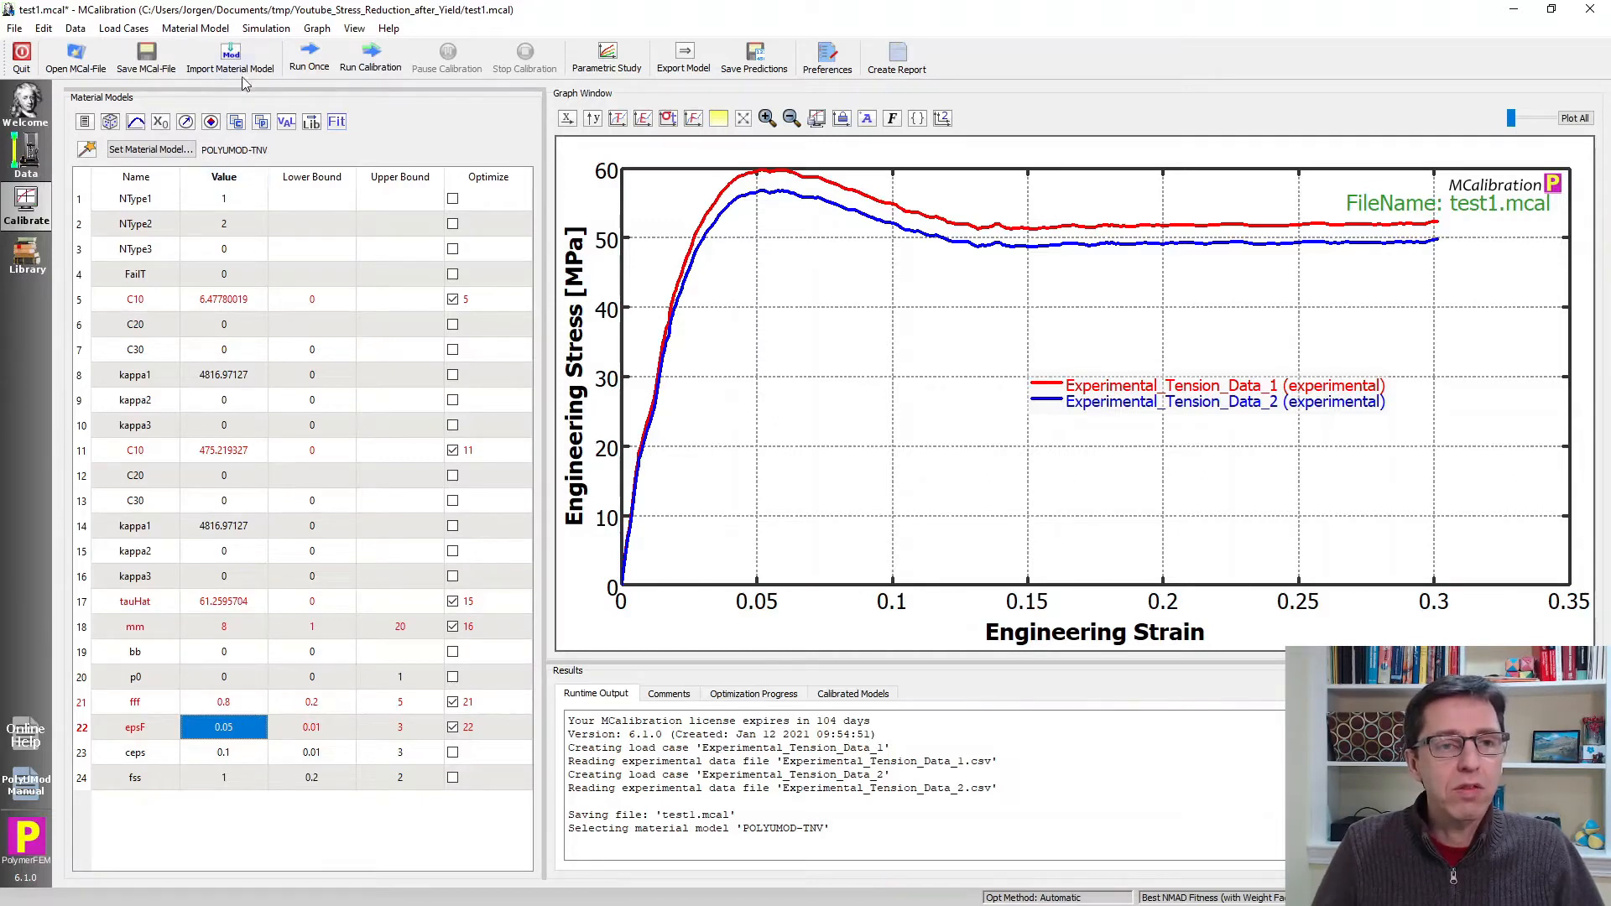
# Run the simulation once with the current parameters and move the graph legend into the empty area below the curves.
pyautogui.click(304, 60)
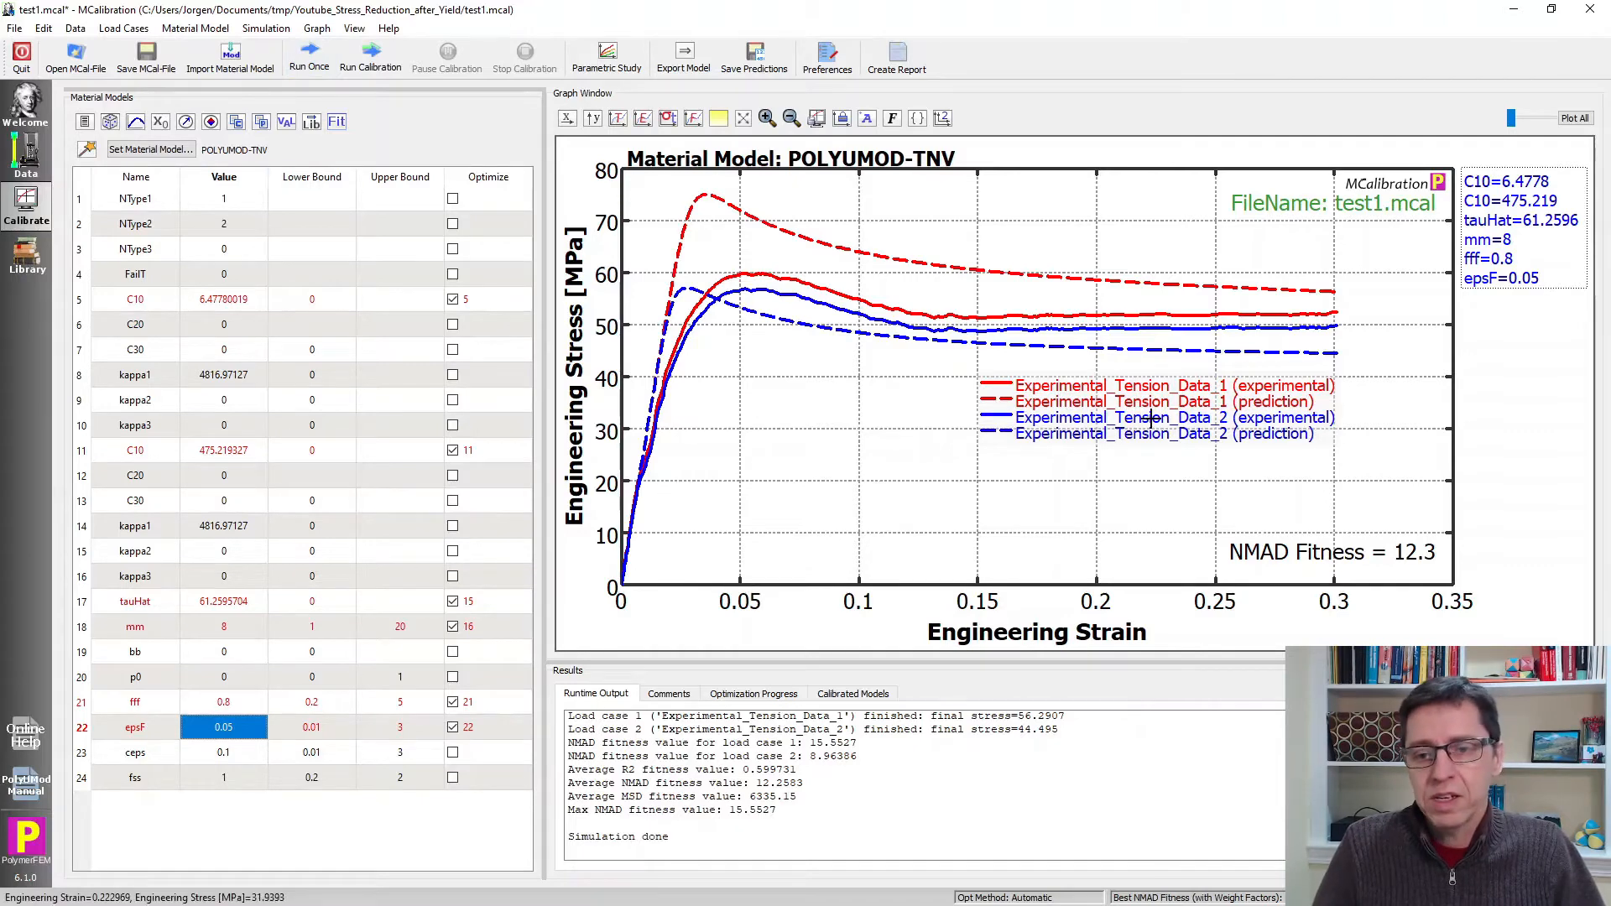
pyautogui.click(1124, 404)
pyautogui.moveTo(1124, 404); pyautogui.dragTo(879, 509)
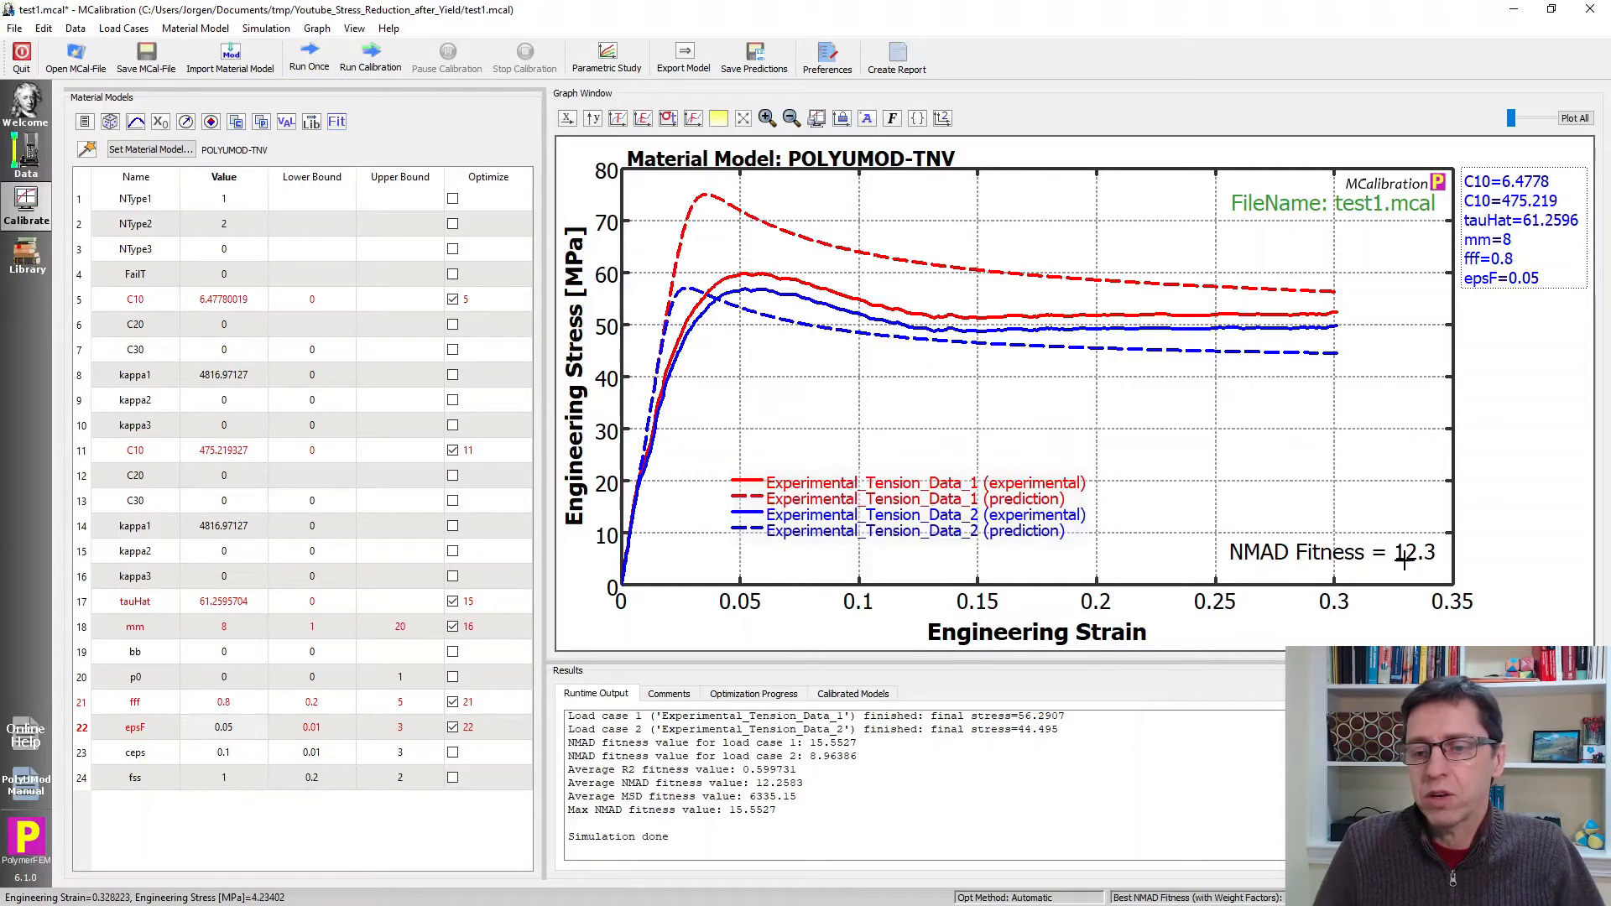
# Reduce the font size of the file name label on the graph.
pyautogui.click(1268, 210)
pyautogui.rightClick(1270, 216)
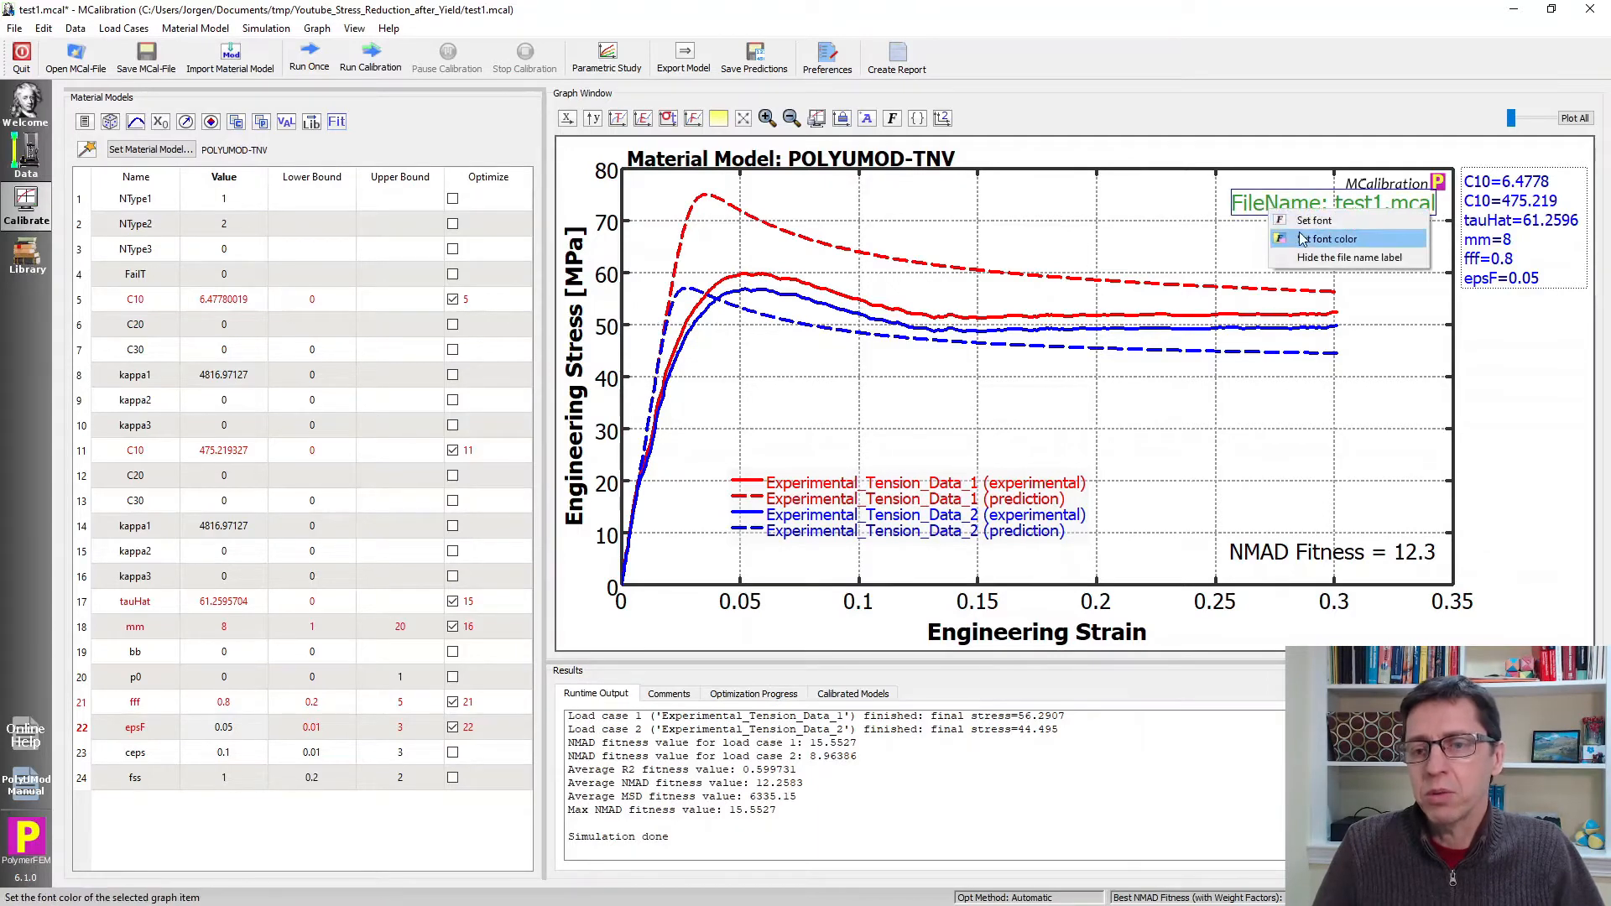
pyautogui.click(1275, 243)
pyautogui.click(955, 386)
pyautogui.click(905, 594)
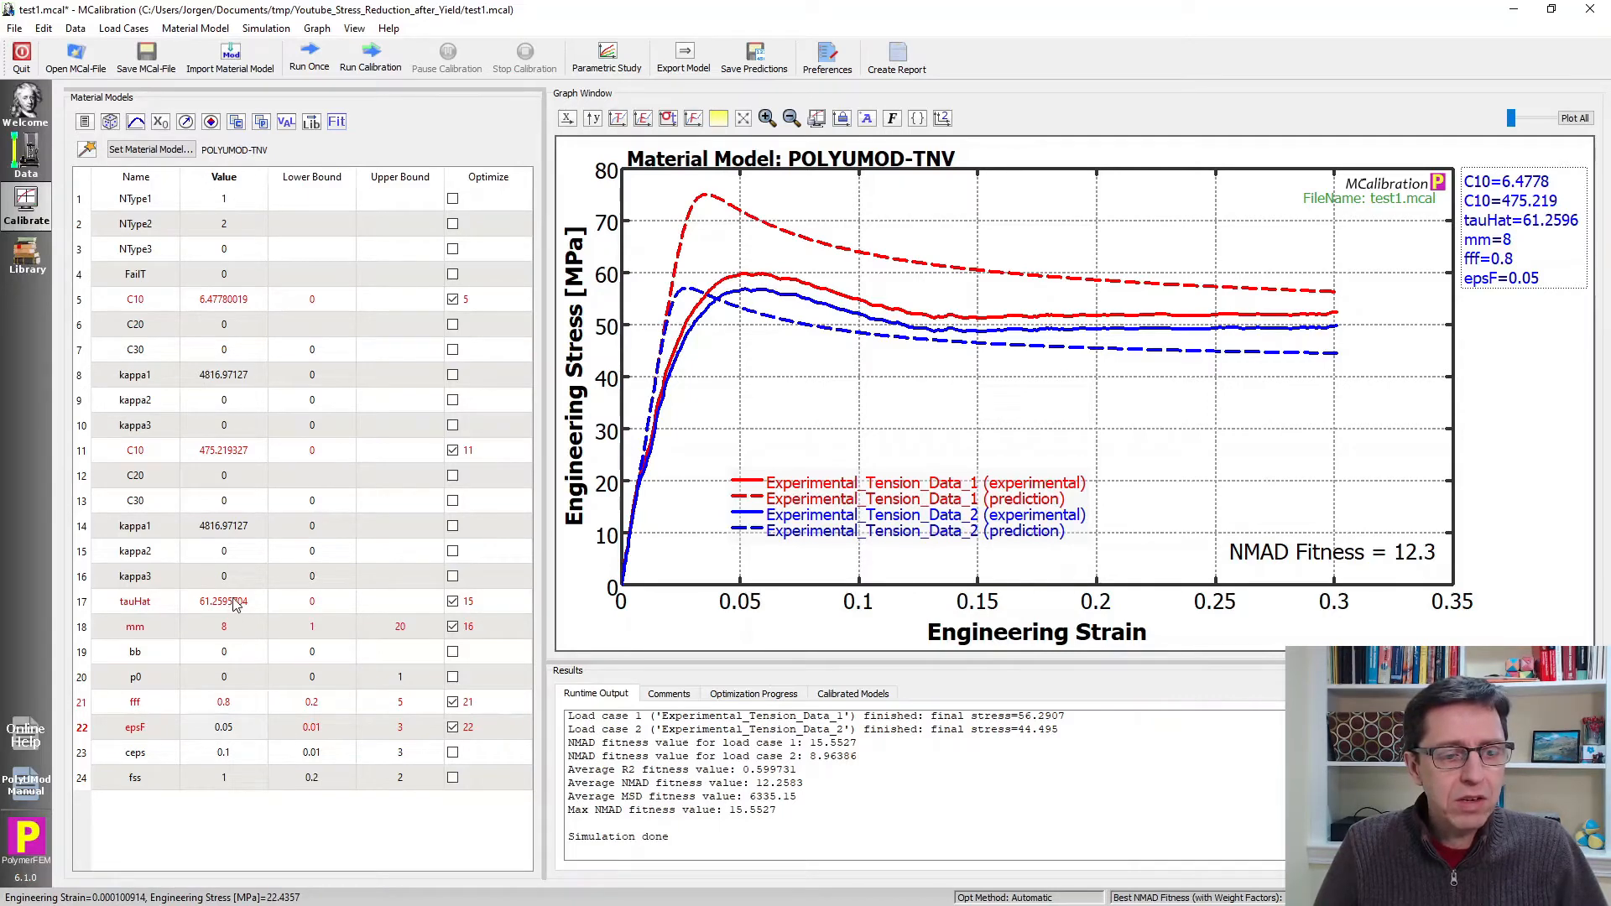
# Set the mm parameter to 15 and run the simulation once.
pyautogui.click(242, 629)
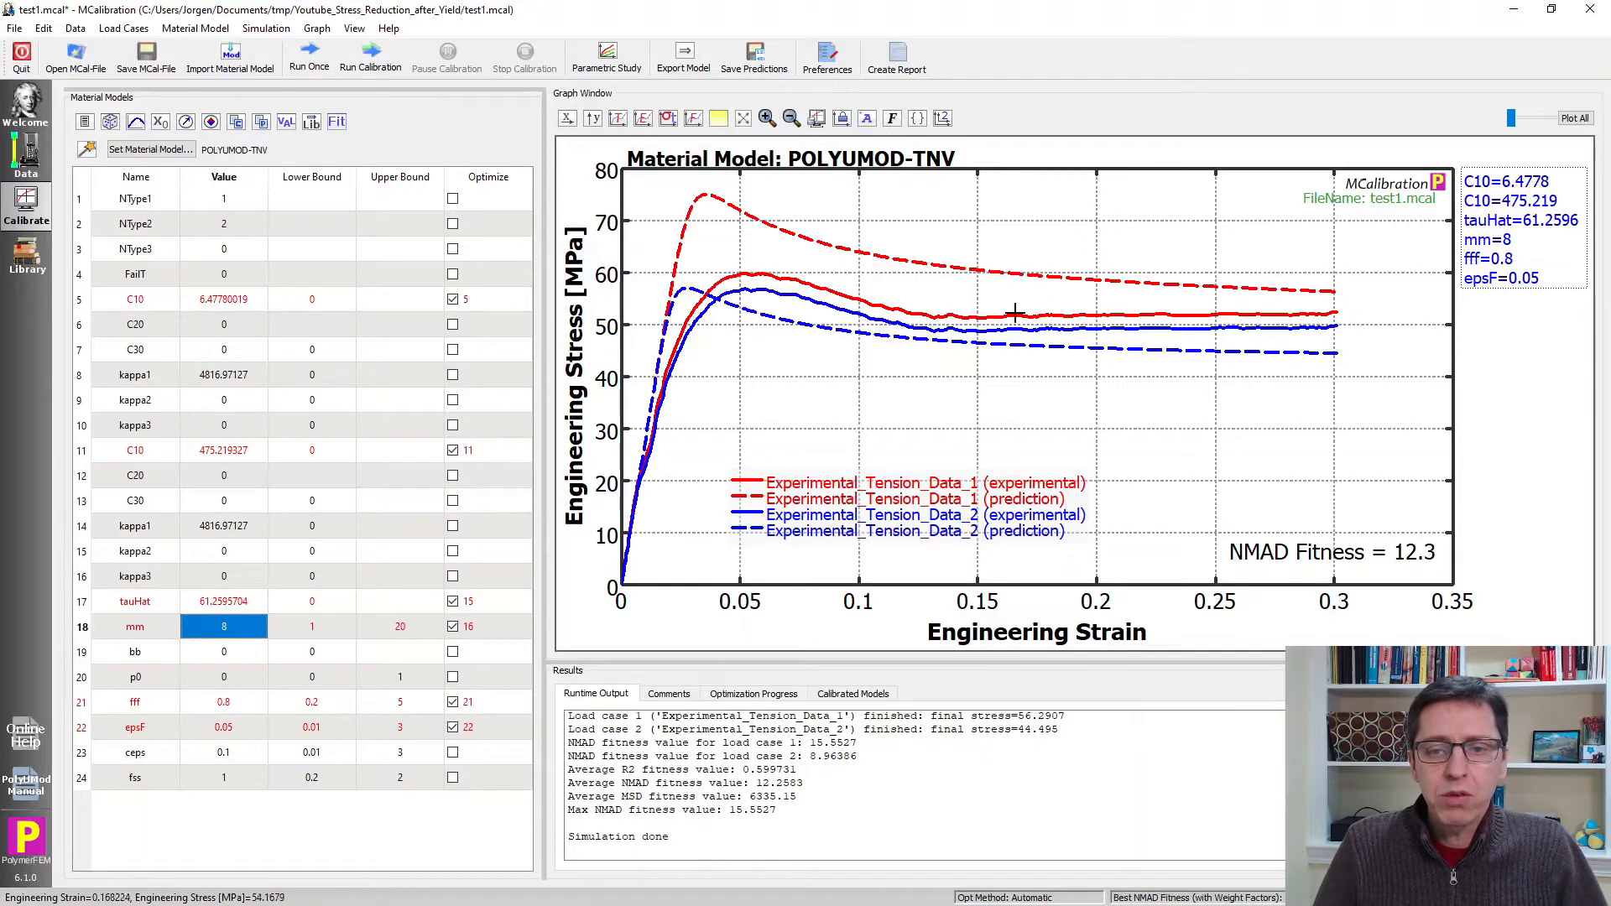
pyautogui.doubleClick(227, 635)
pyautogui.write('15')
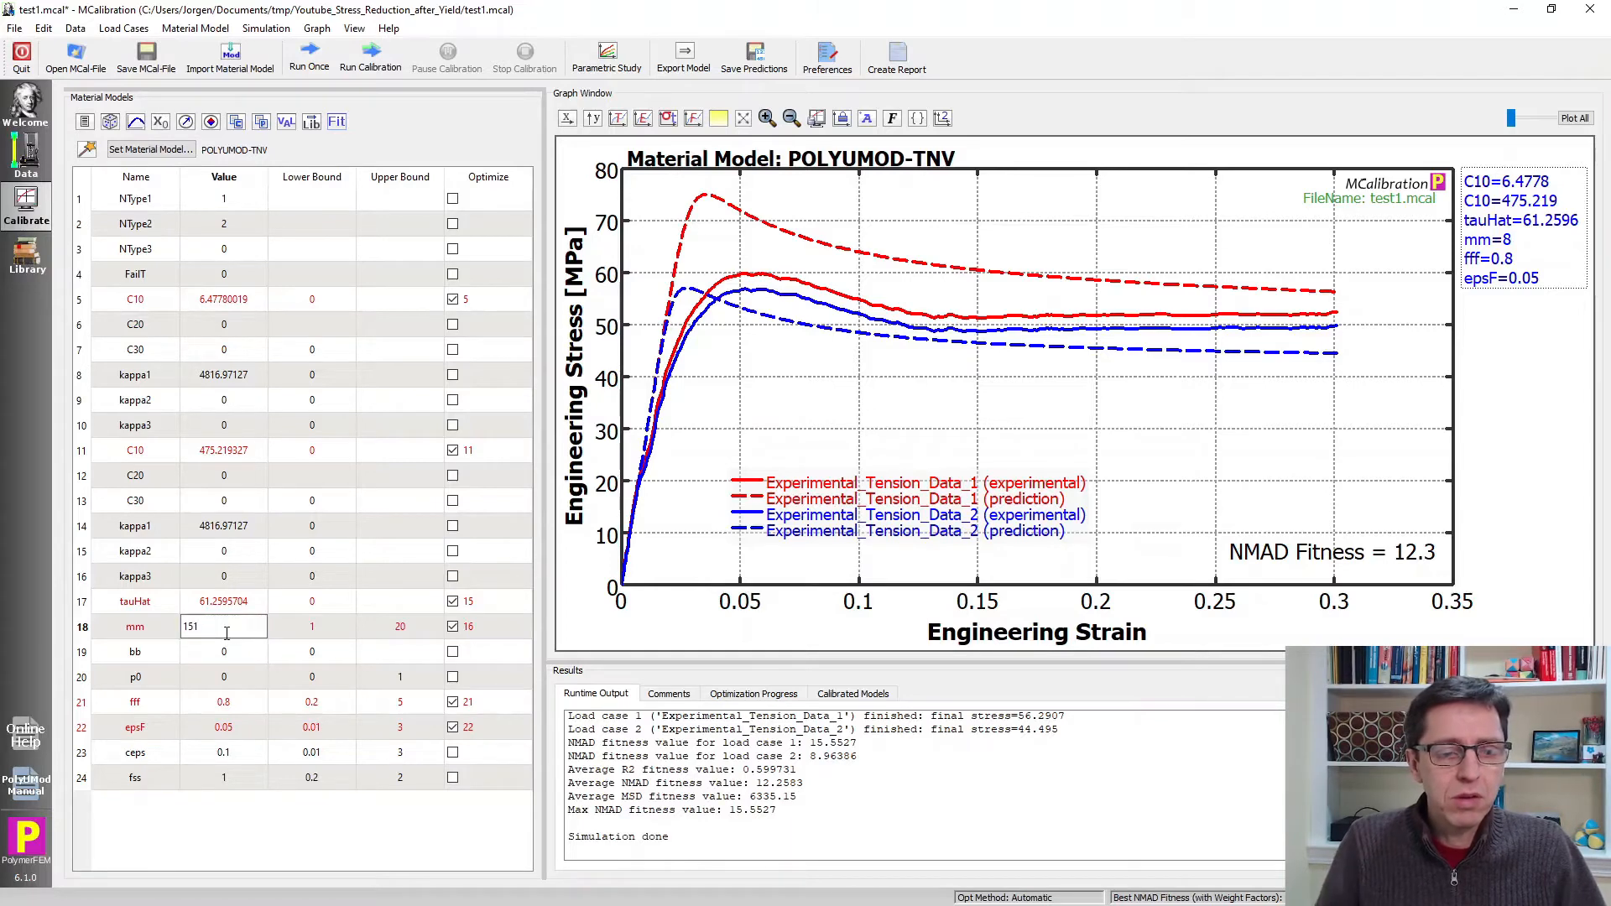
pyautogui.press('Return')
pyautogui.click(290, 65)
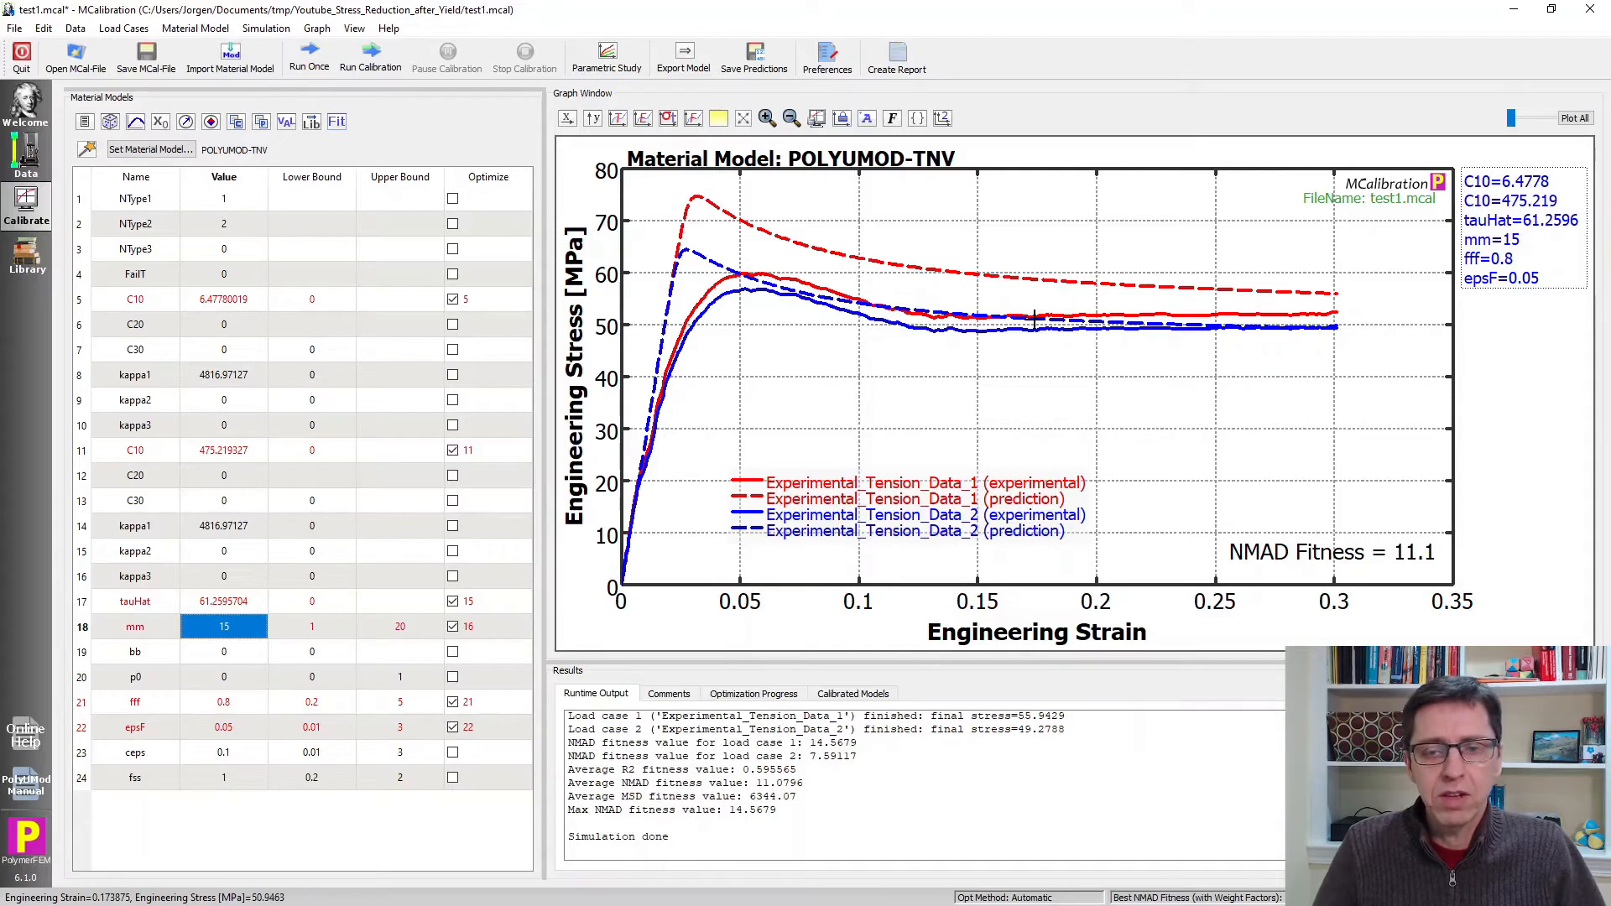
# Run the calibration with the slow, careful Simplex optimization from the current parameter set, and show the optimization progress plot in an enlarged results area.
pyautogui.click(378, 71)
pyautogui.moveTo(647, 217); pyautogui.dragTo(917, 304)
pyautogui.moveTo(798, 301); pyautogui.dragTo(746, 218)
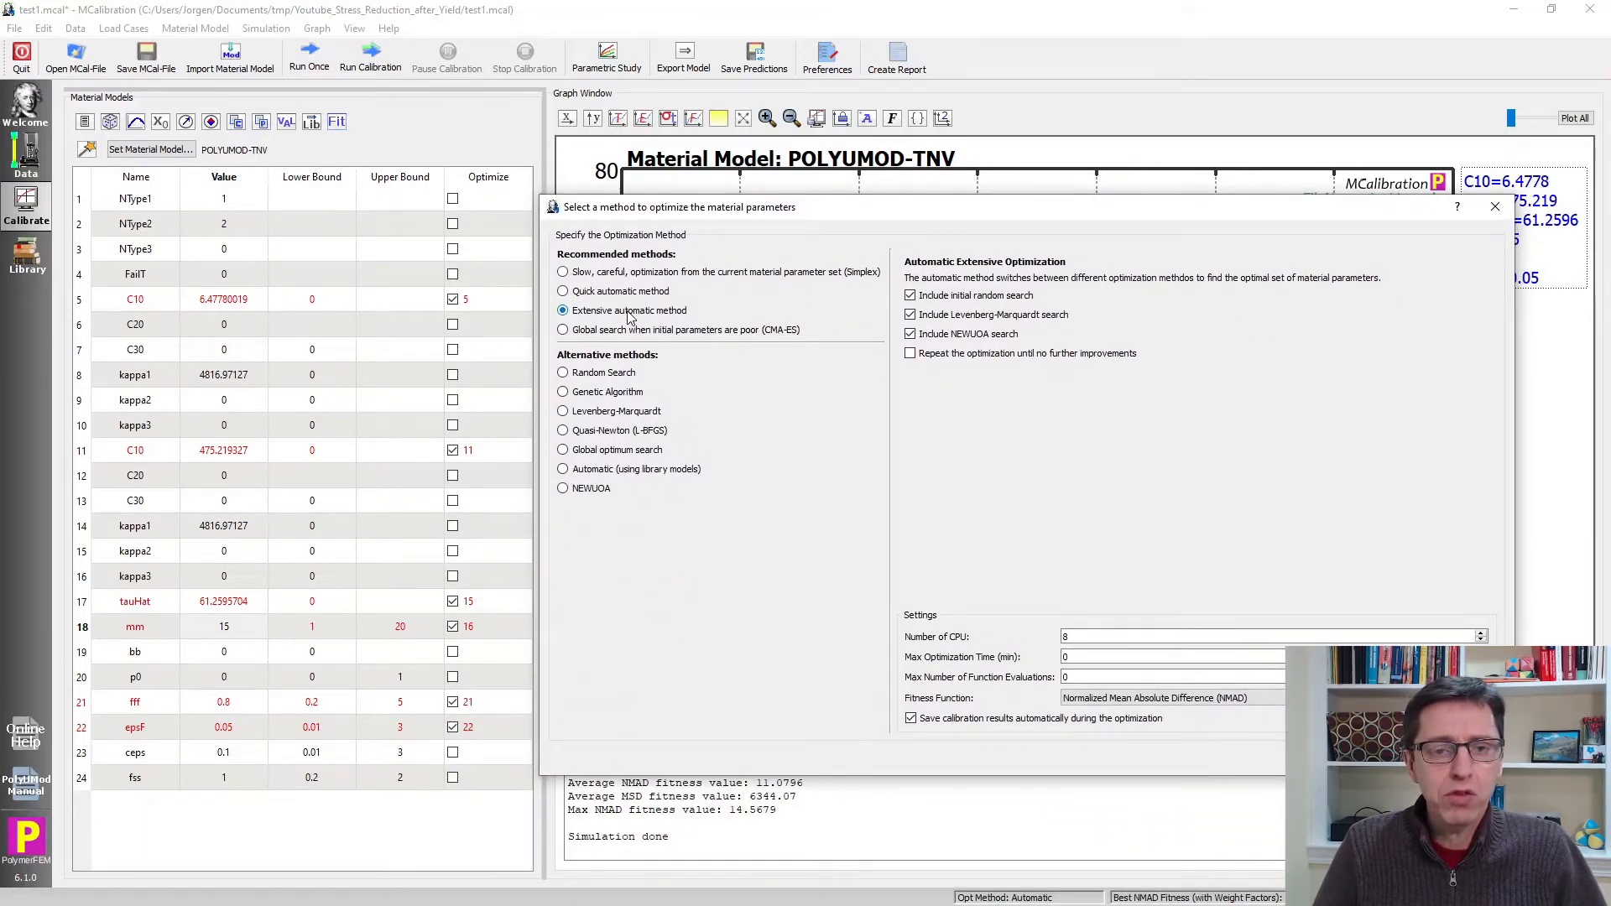
pyautogui.click(636, 274)
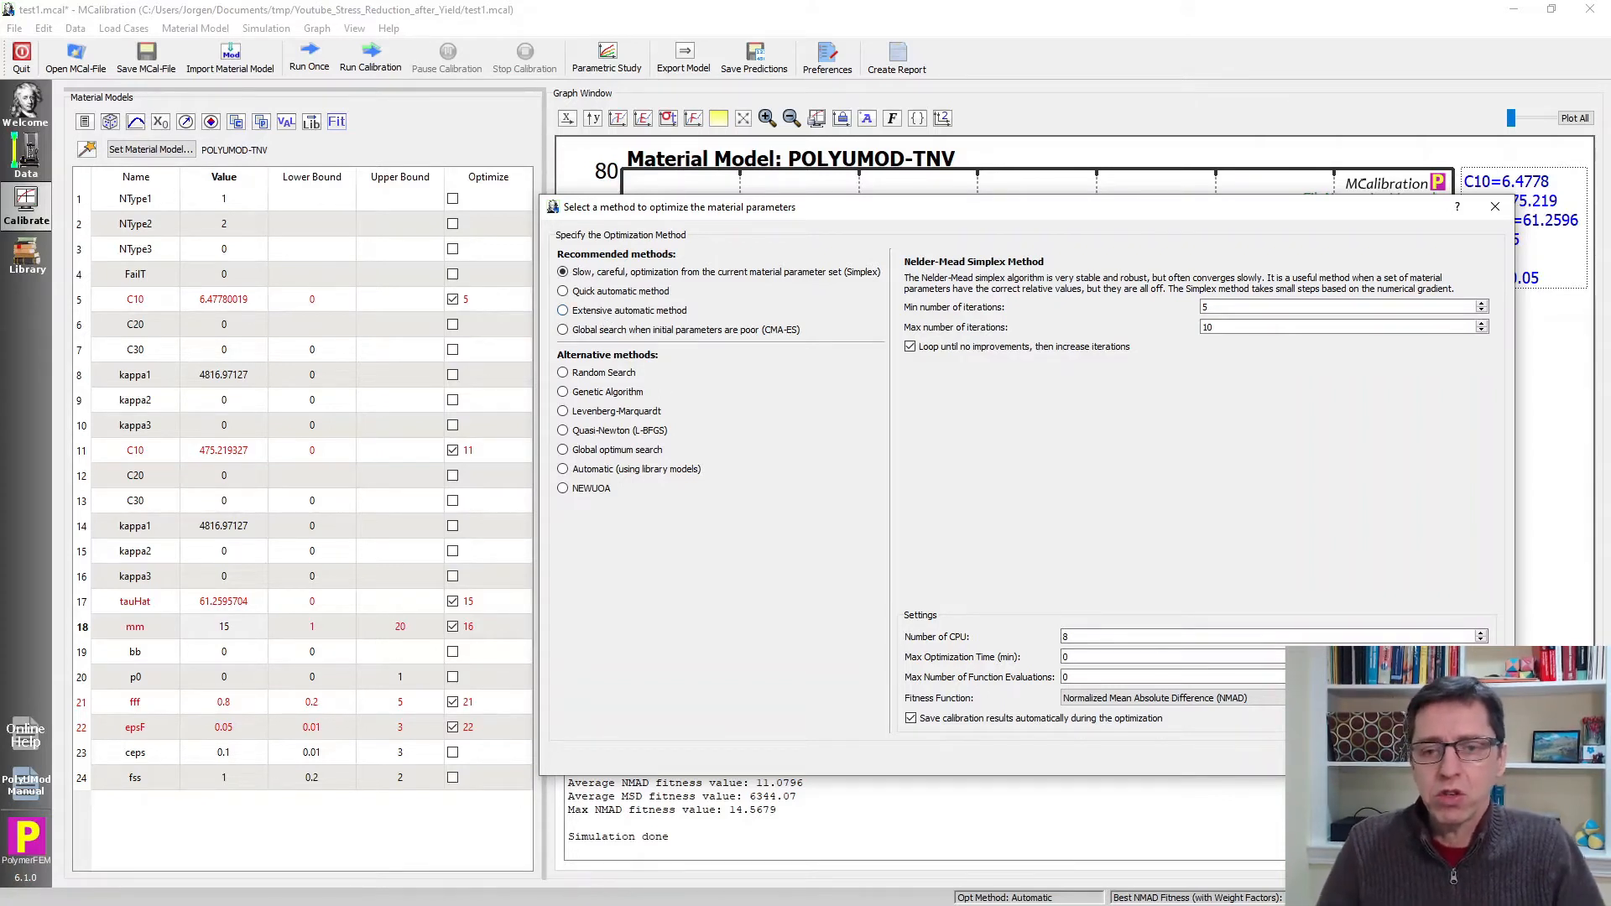
pyautogui.click(1389, 758)
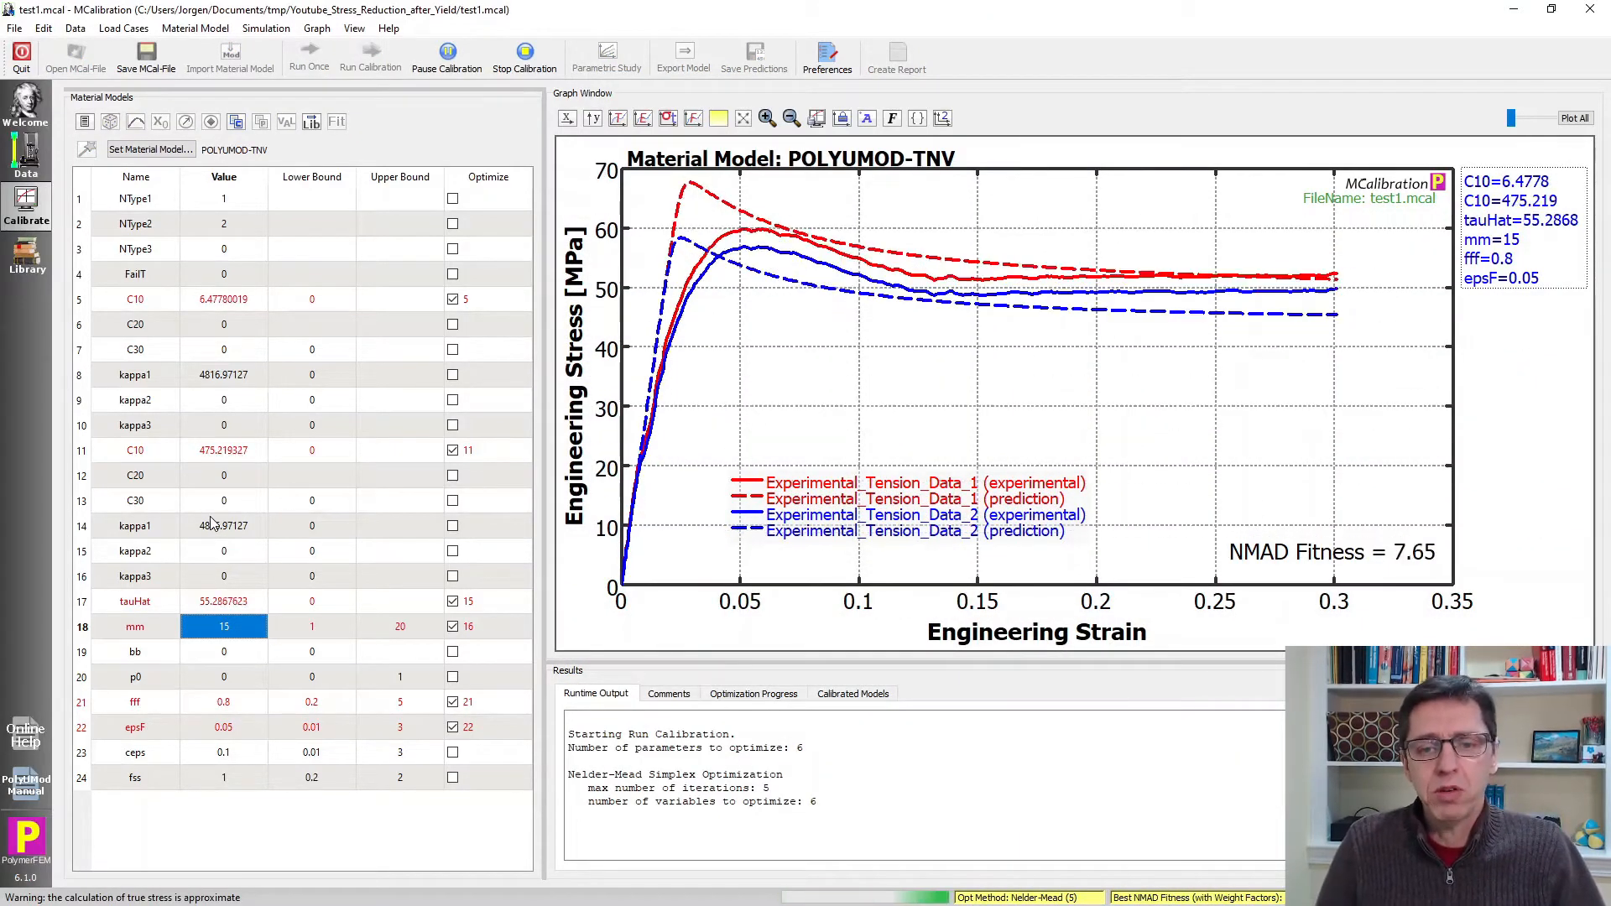
pyautogui.click(740, 696)
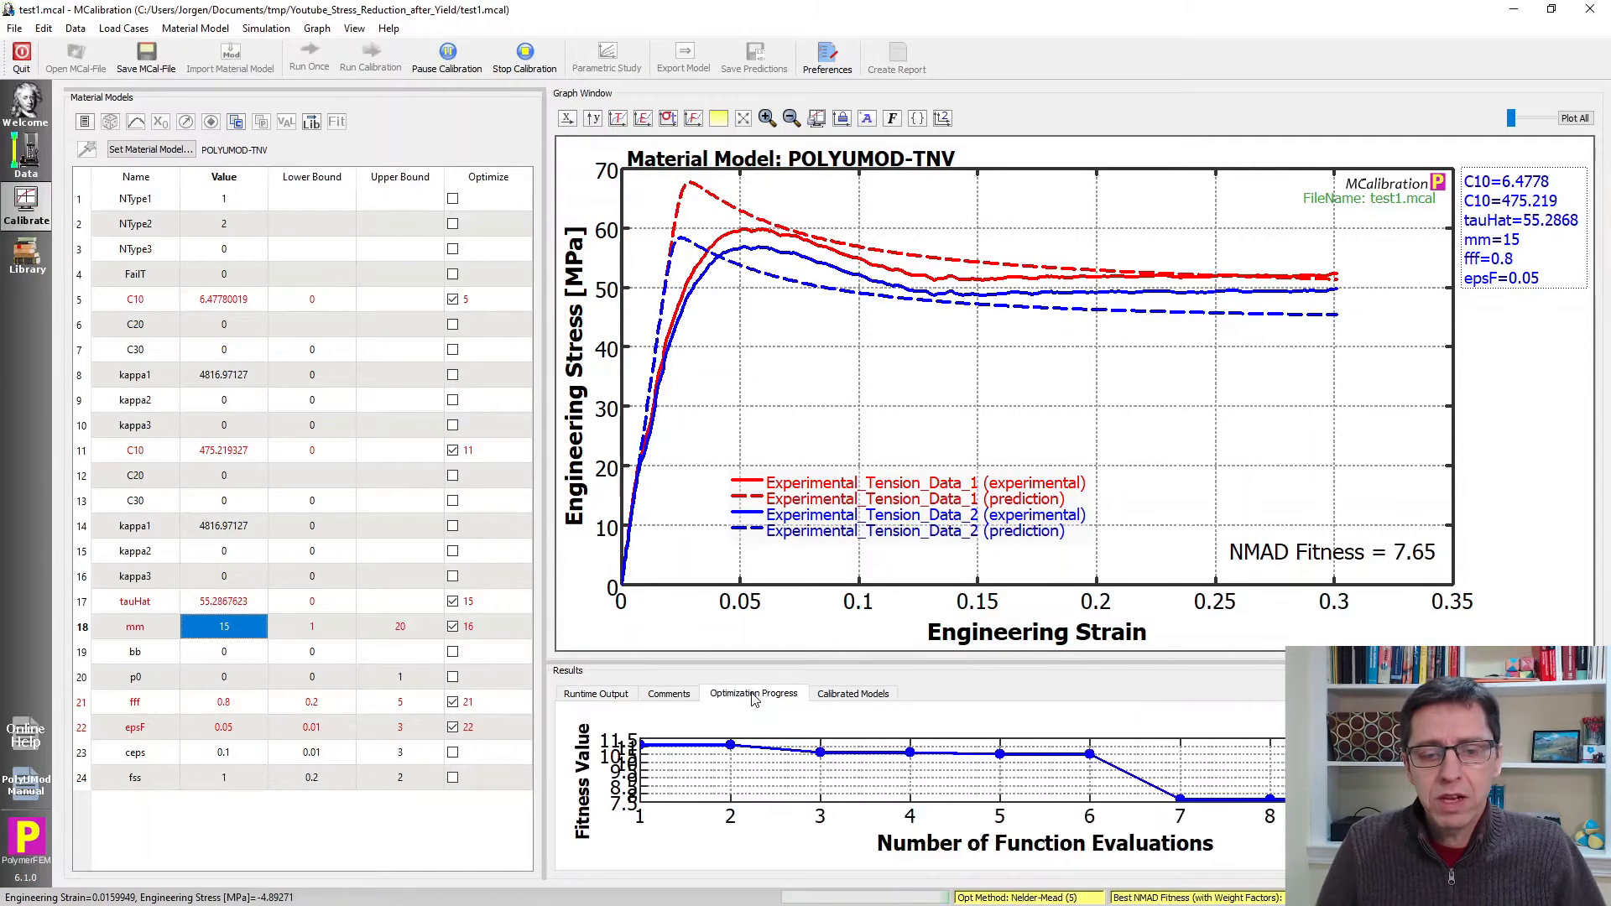
pyautogui.moveTo(709, 663); pyautogui.dragTo(709, 619)
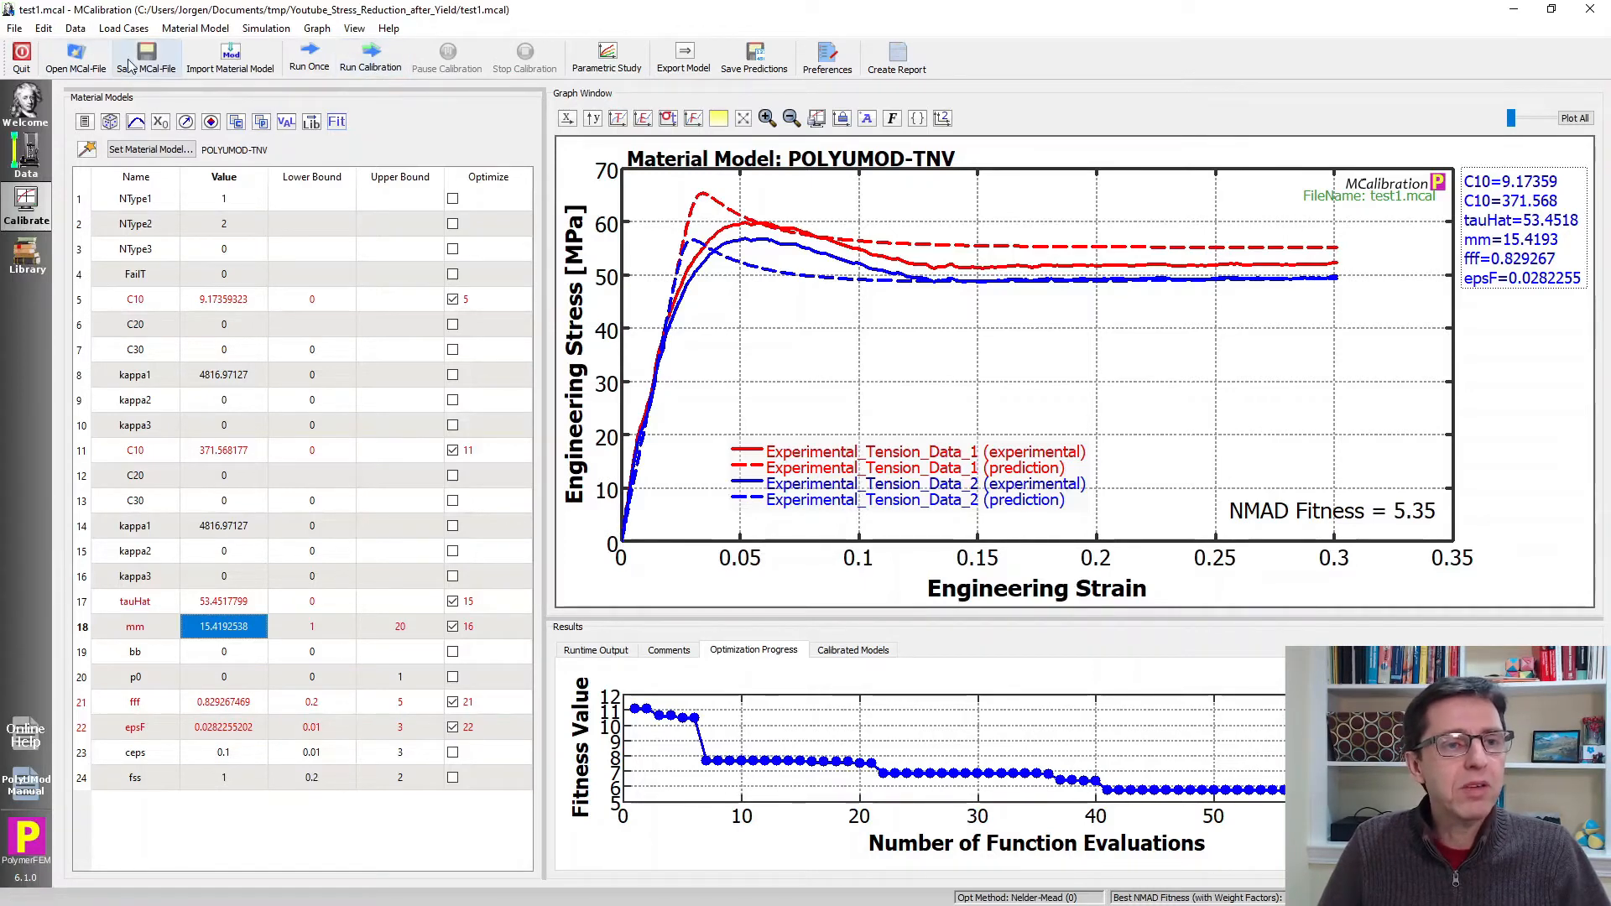
# Open the calibration file Predict_Stress_Reduction_After_Yield_TNV2.mcal and run the simulation once.
pyautogui.click(57, 71)
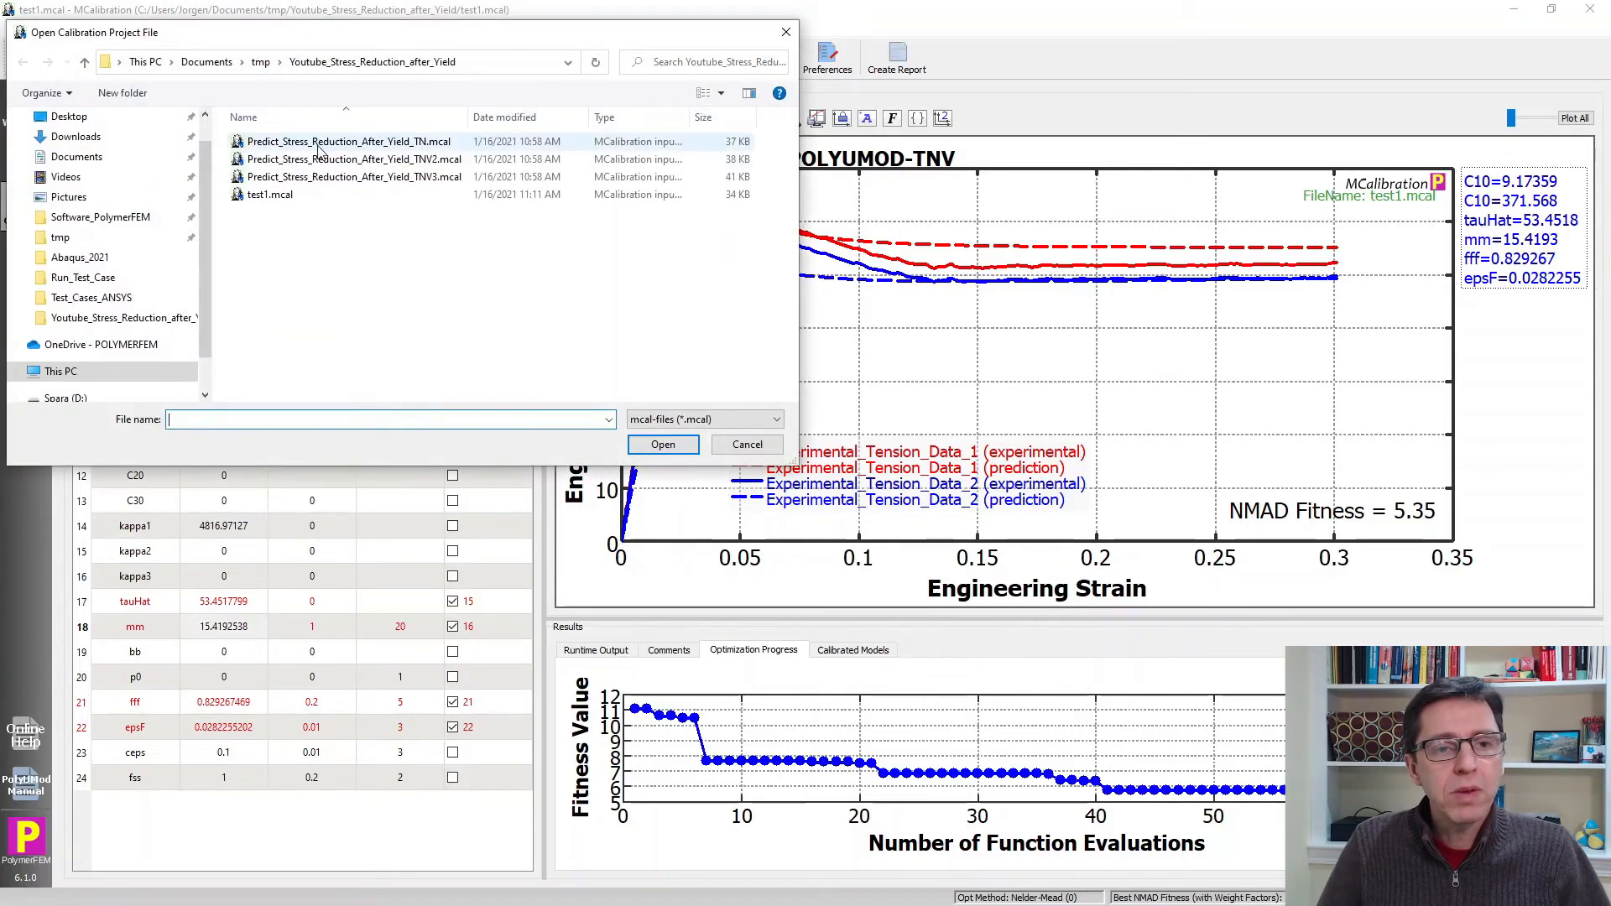
pyautogui.click(323, 160)
pyautogui.click(663, 445)
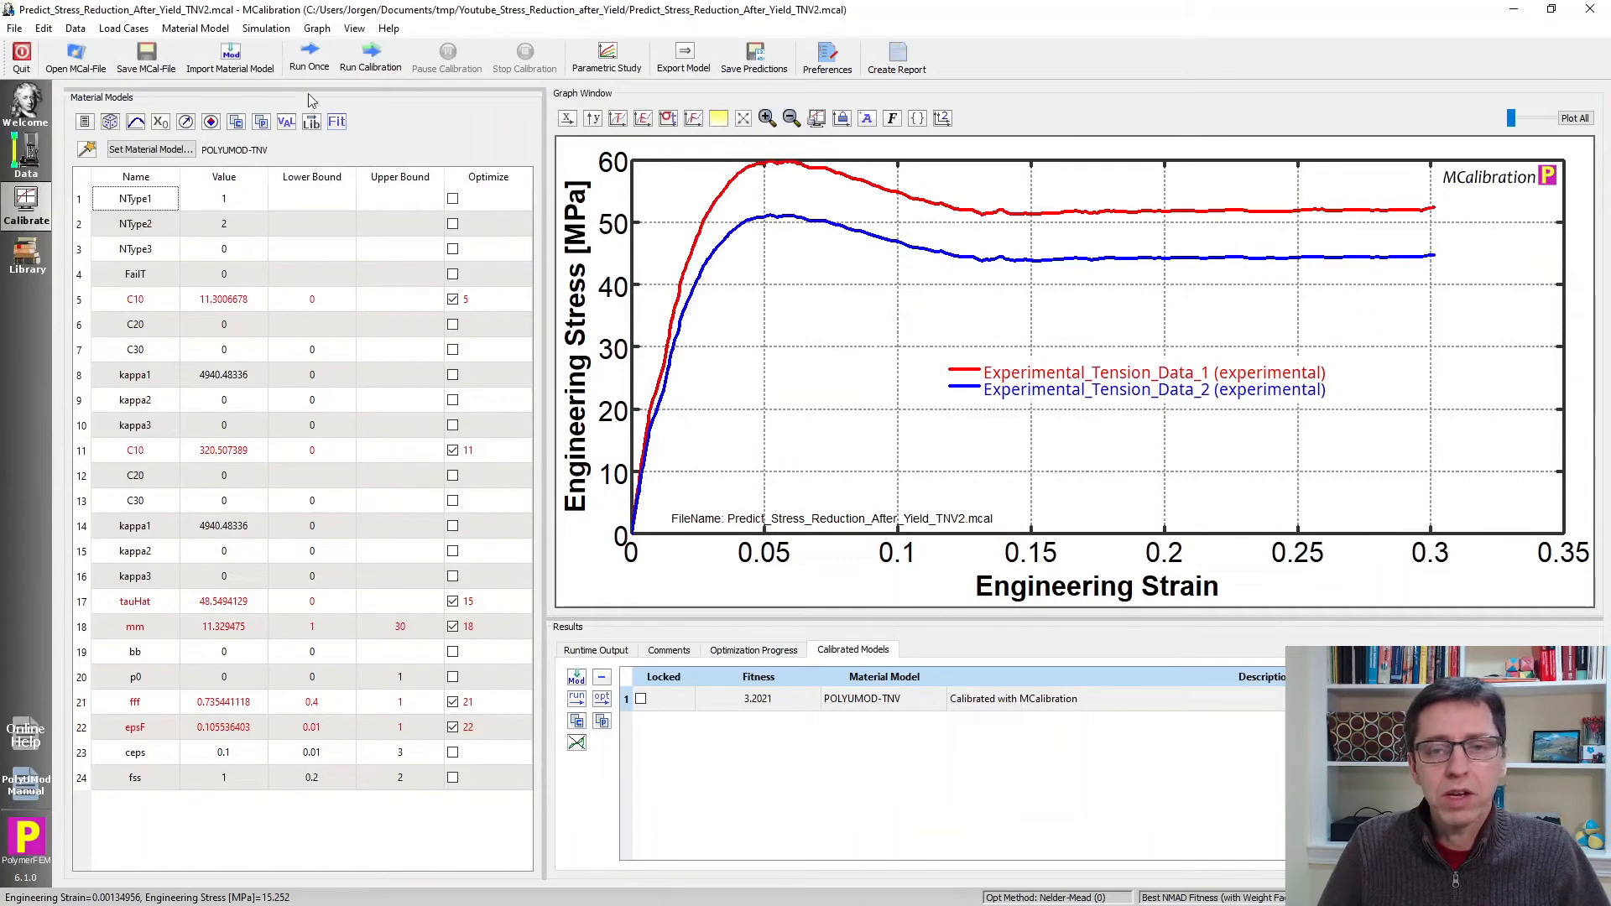
pyautogui.click(304, 60)
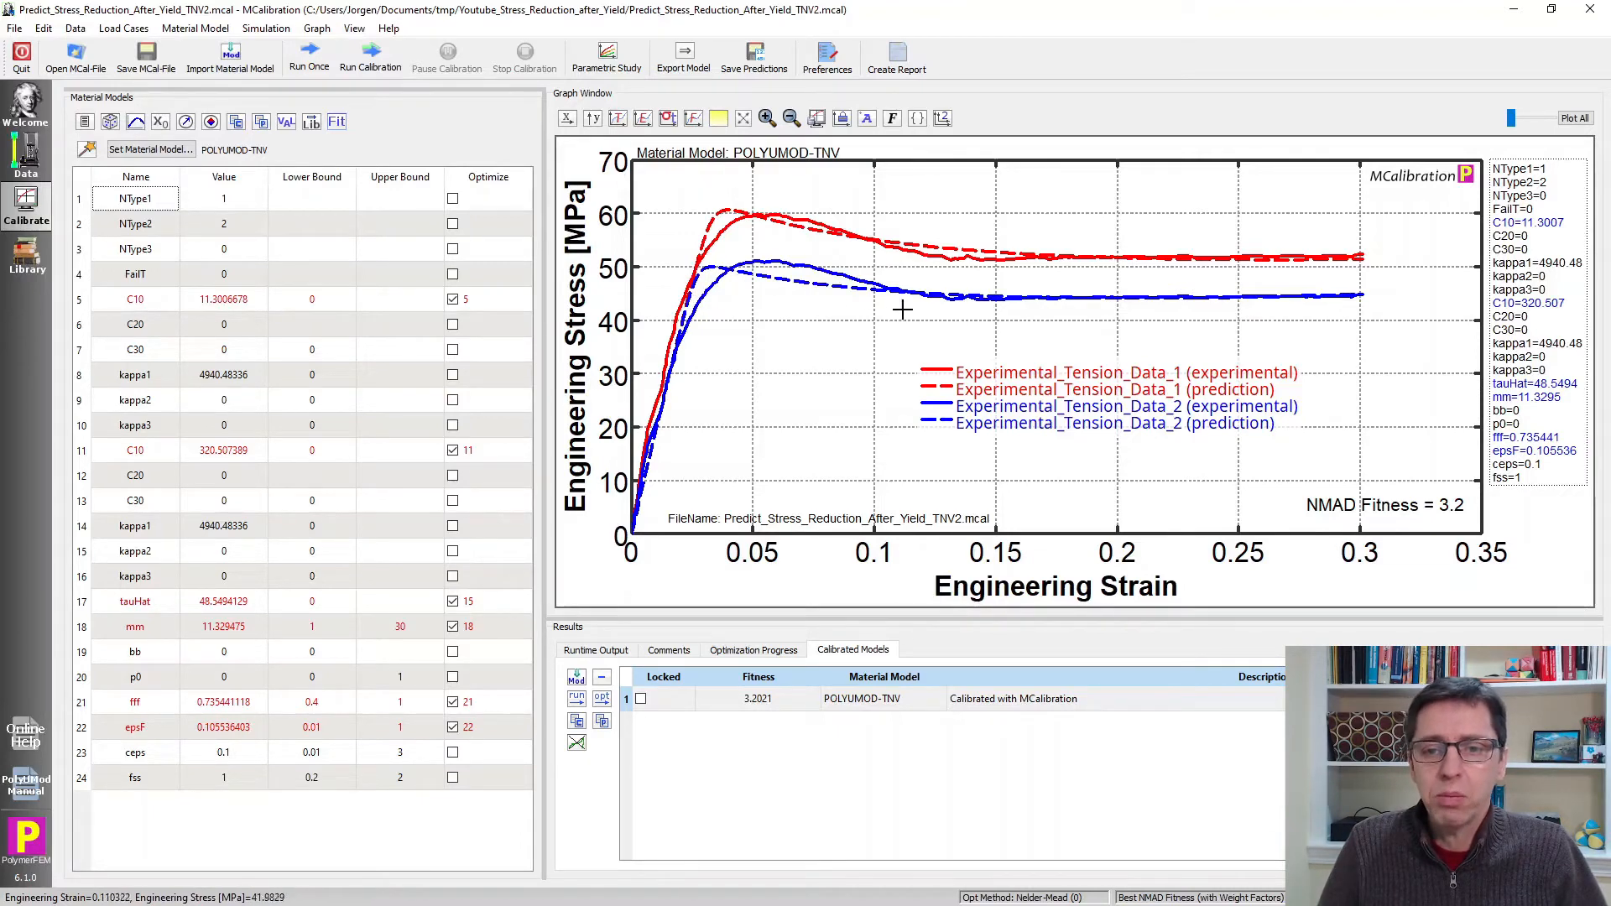
pyautogui.click(247, 713)
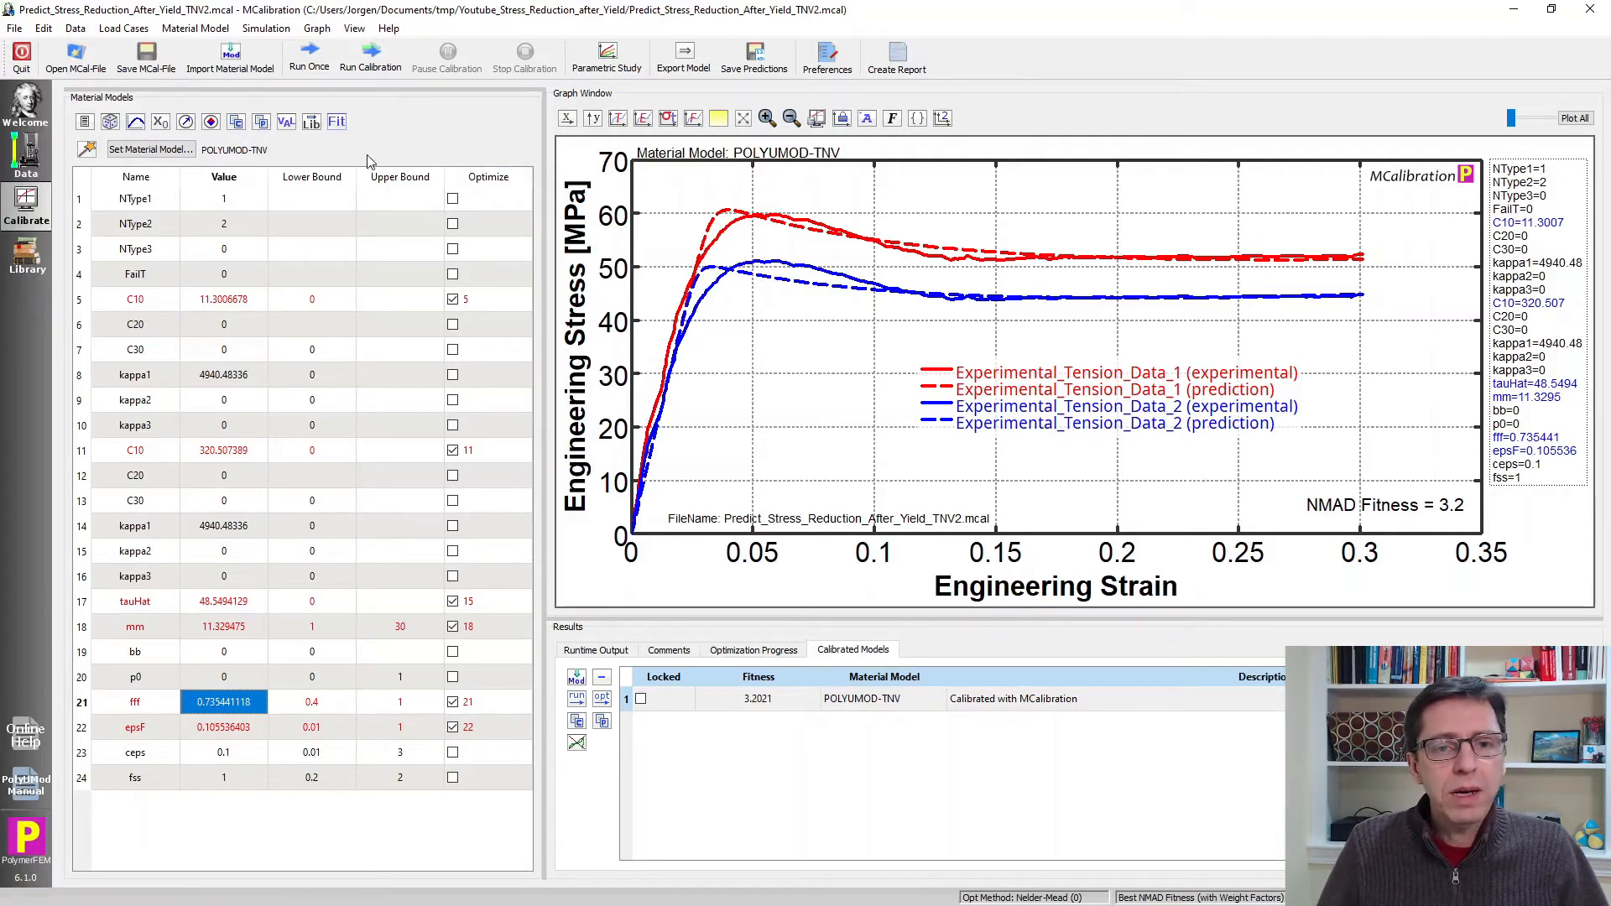
# Change the material model to POLYUMOD-Three-Network and run it once with the load case list expanded above the parameters.
pyautogui.click(179, 156)
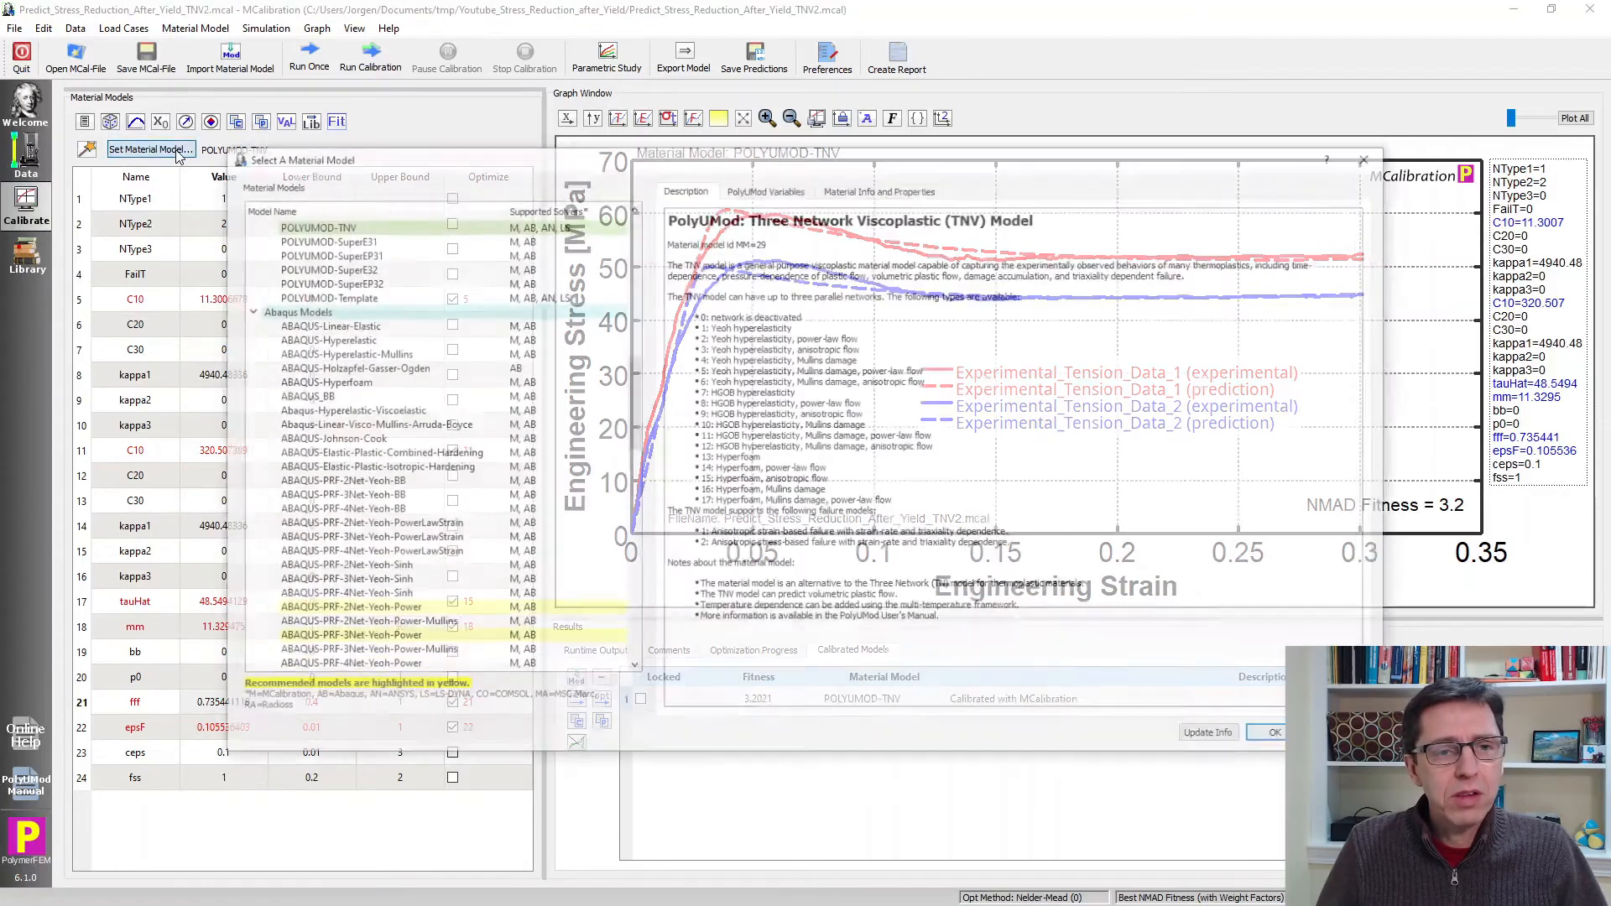
pyautogui.scroll(-5, 560, 410)
pyautogui.scroll(12, 554, 410)
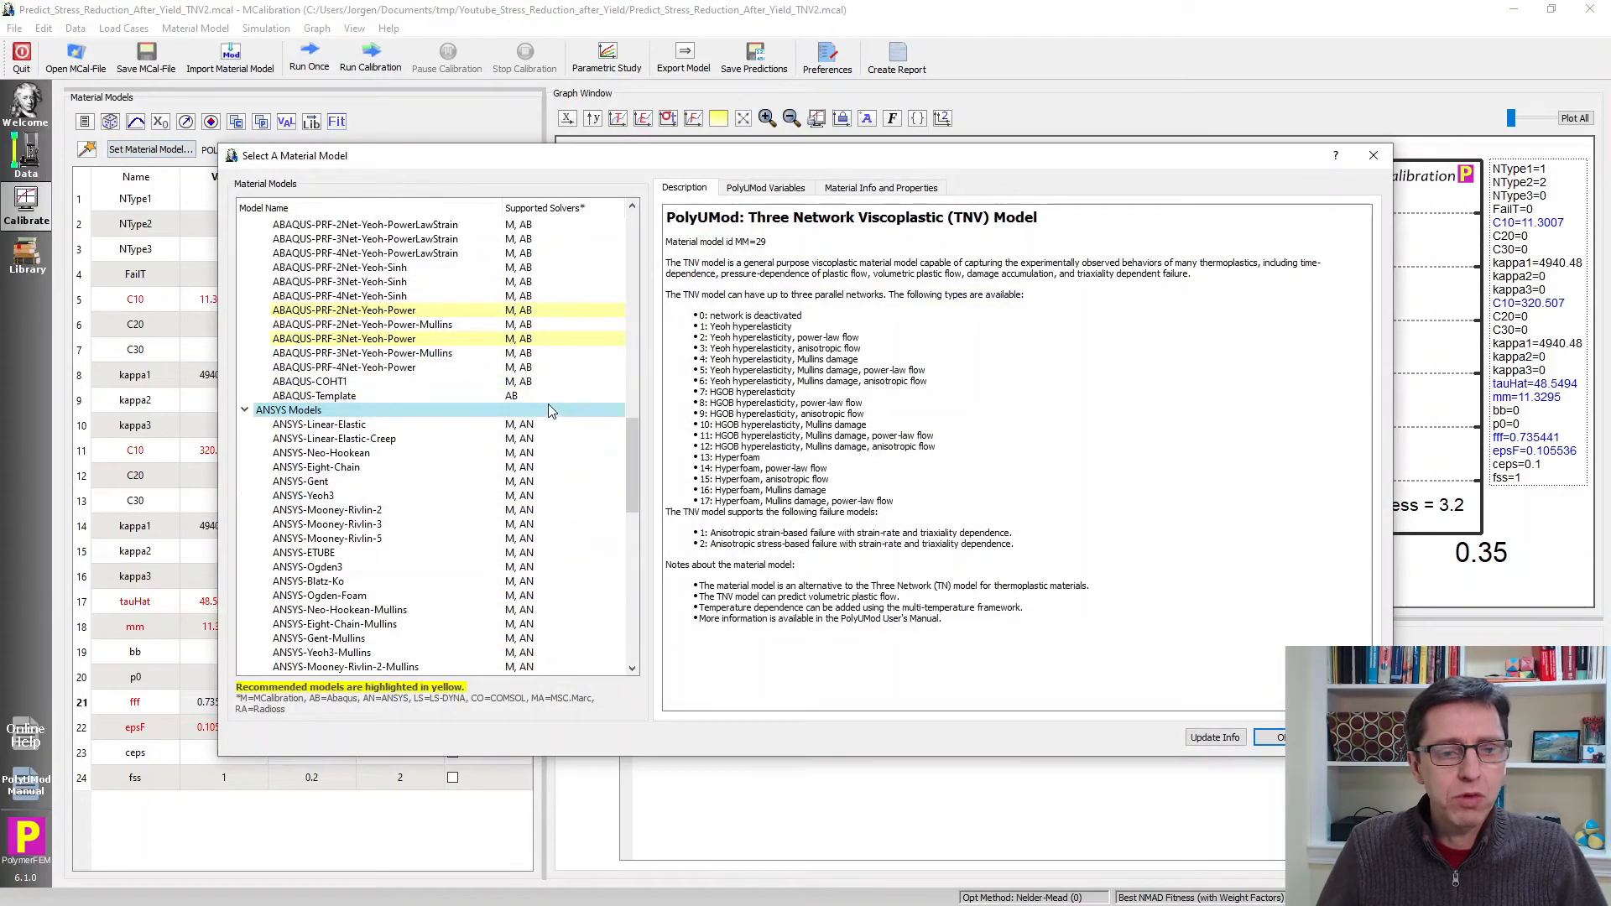
pyautogui.click(385, 326)
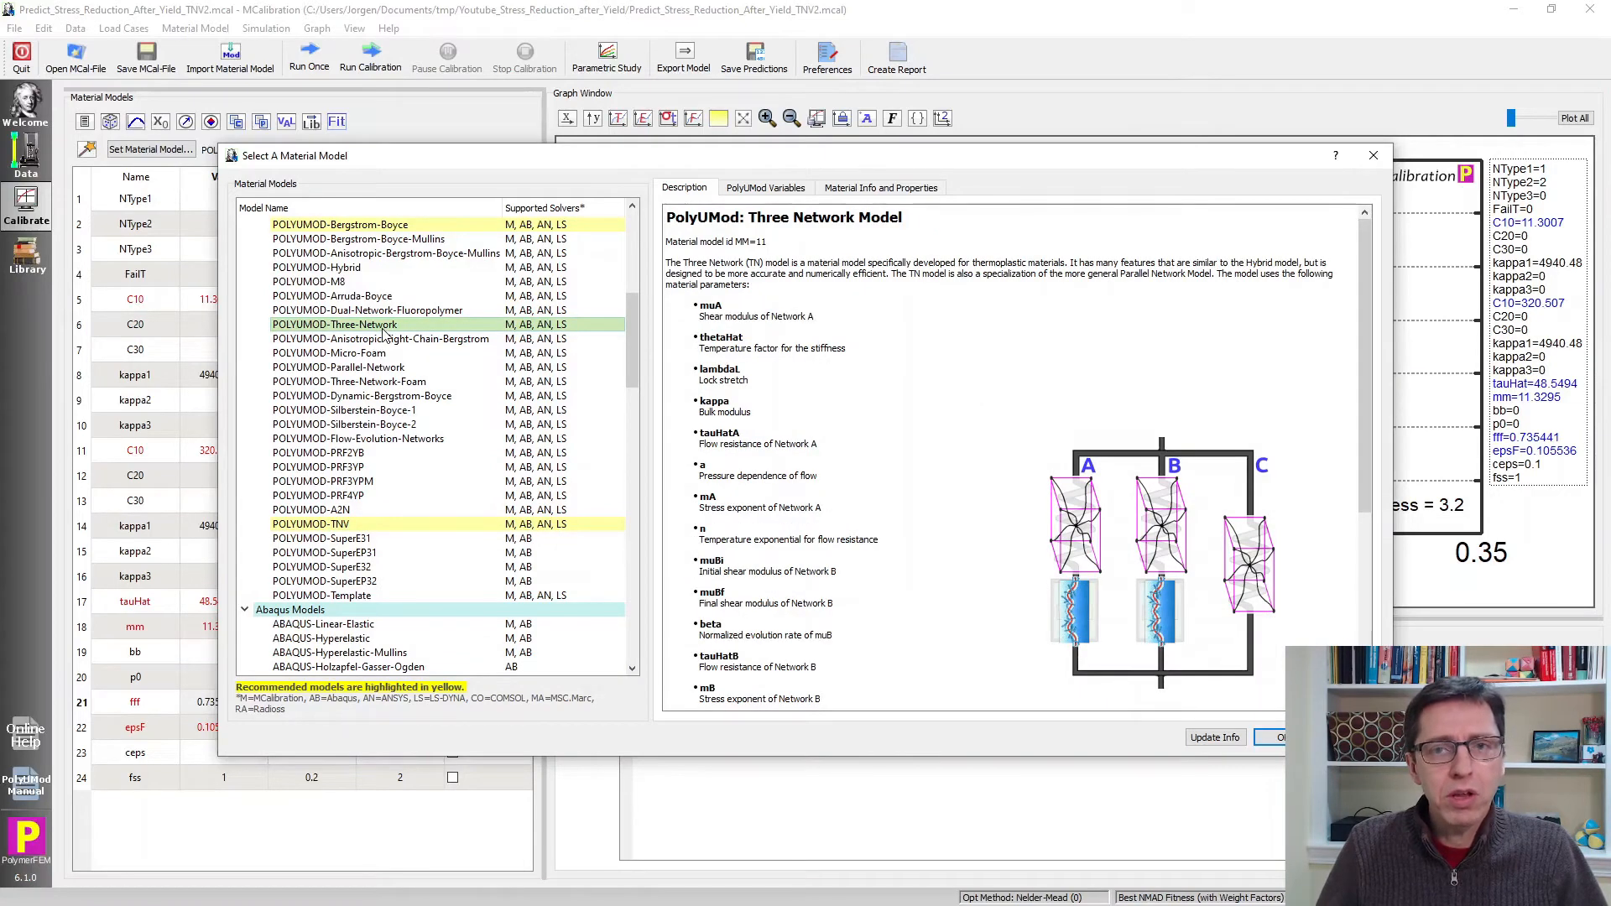
pyautogui.click(1269, 738)
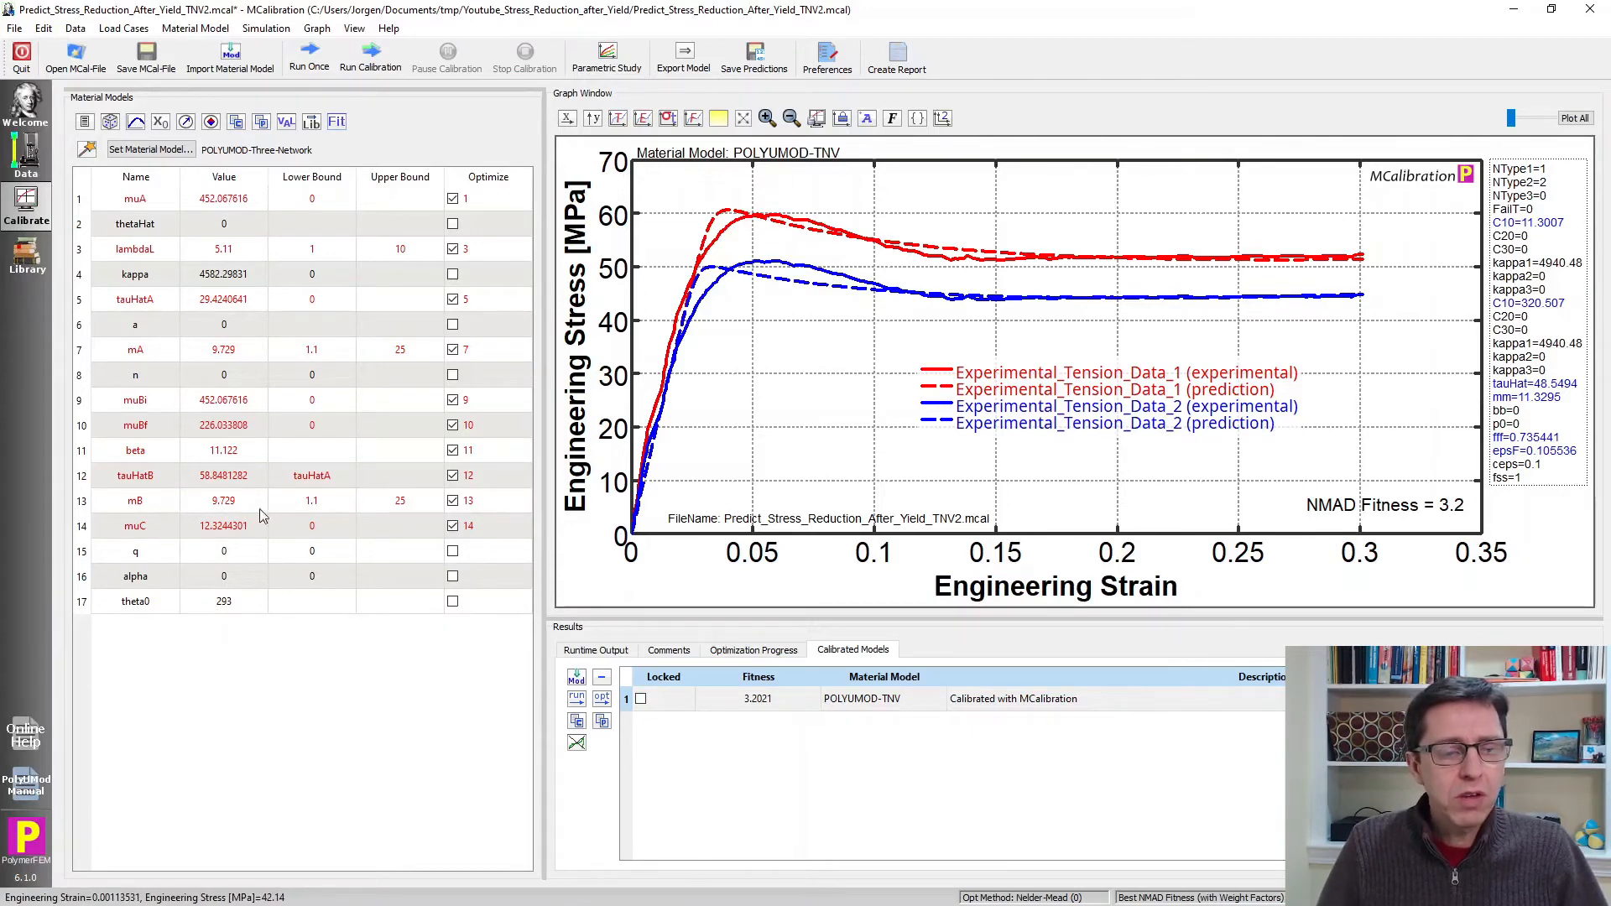
pyautogui.moveTo(287, 90); pyautogui.dragTo(282, 241)
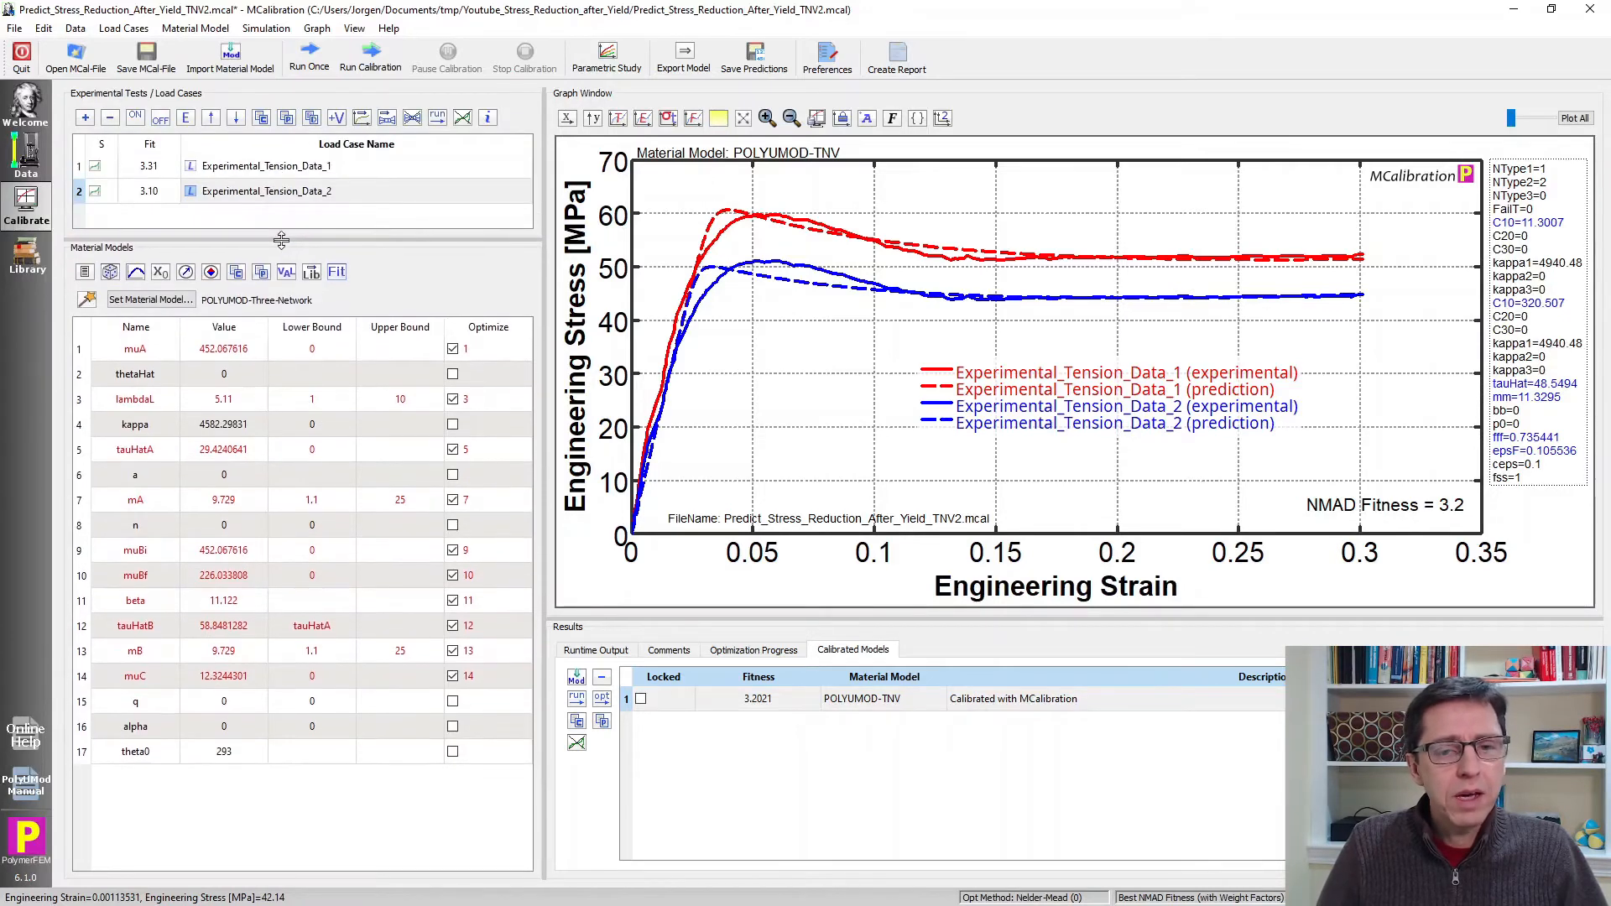
pyautogui.click(324, 60)
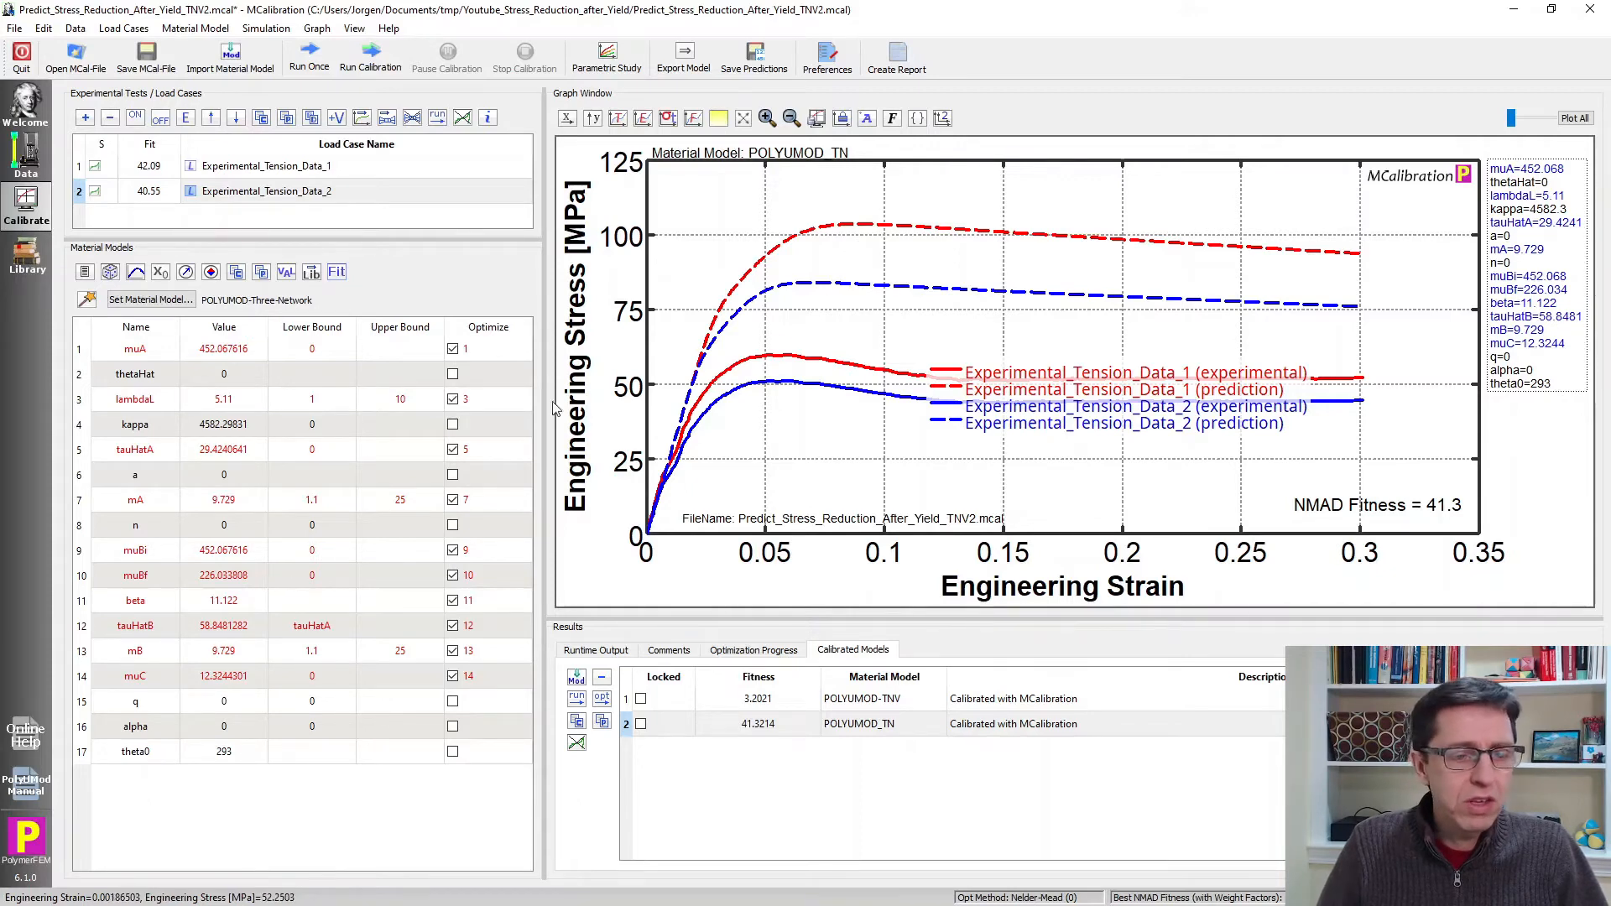
# Set tauHatA to 15 and tauHatB to 30, and run the simulation once.
pyautogui.click(224, 459)
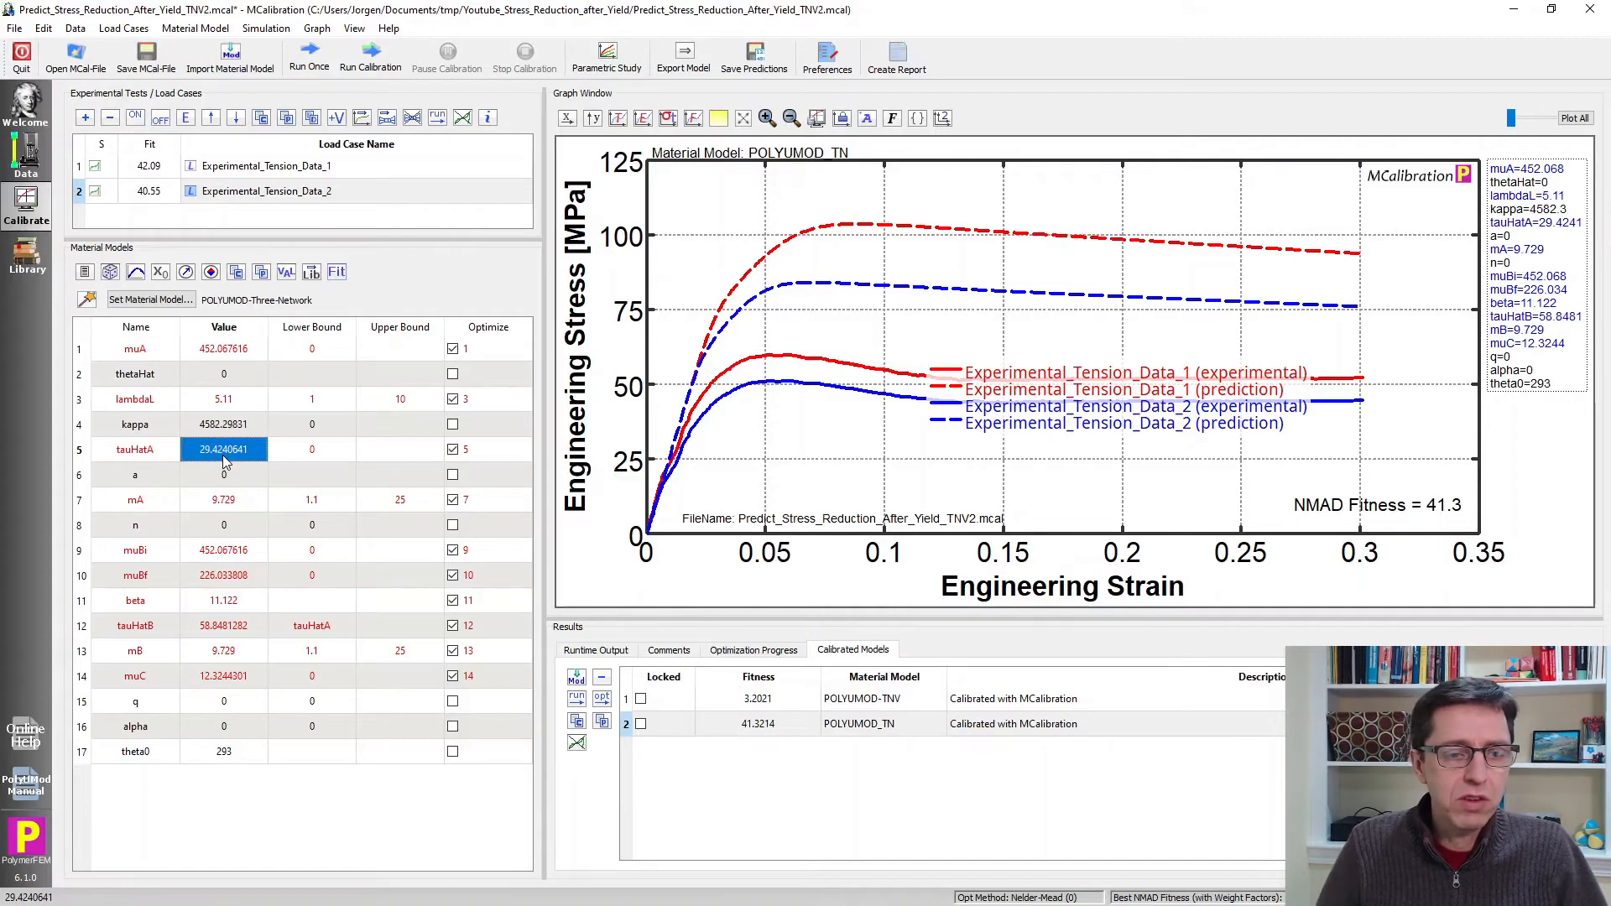
pyautogui.click(247, 635)
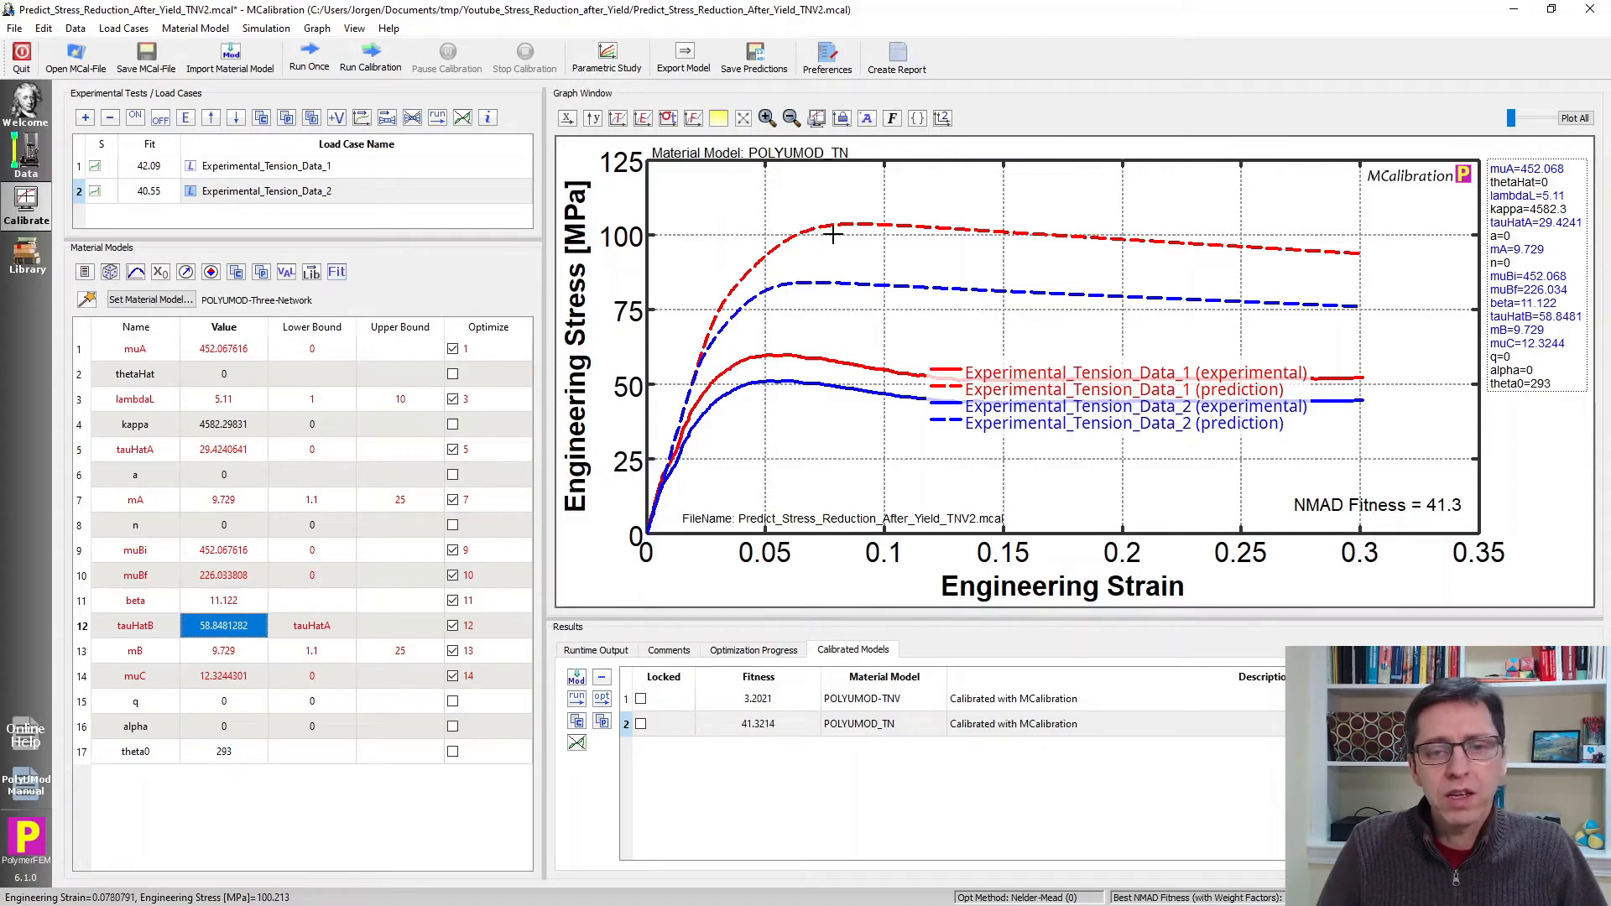
pyautogui.click(250, 453)
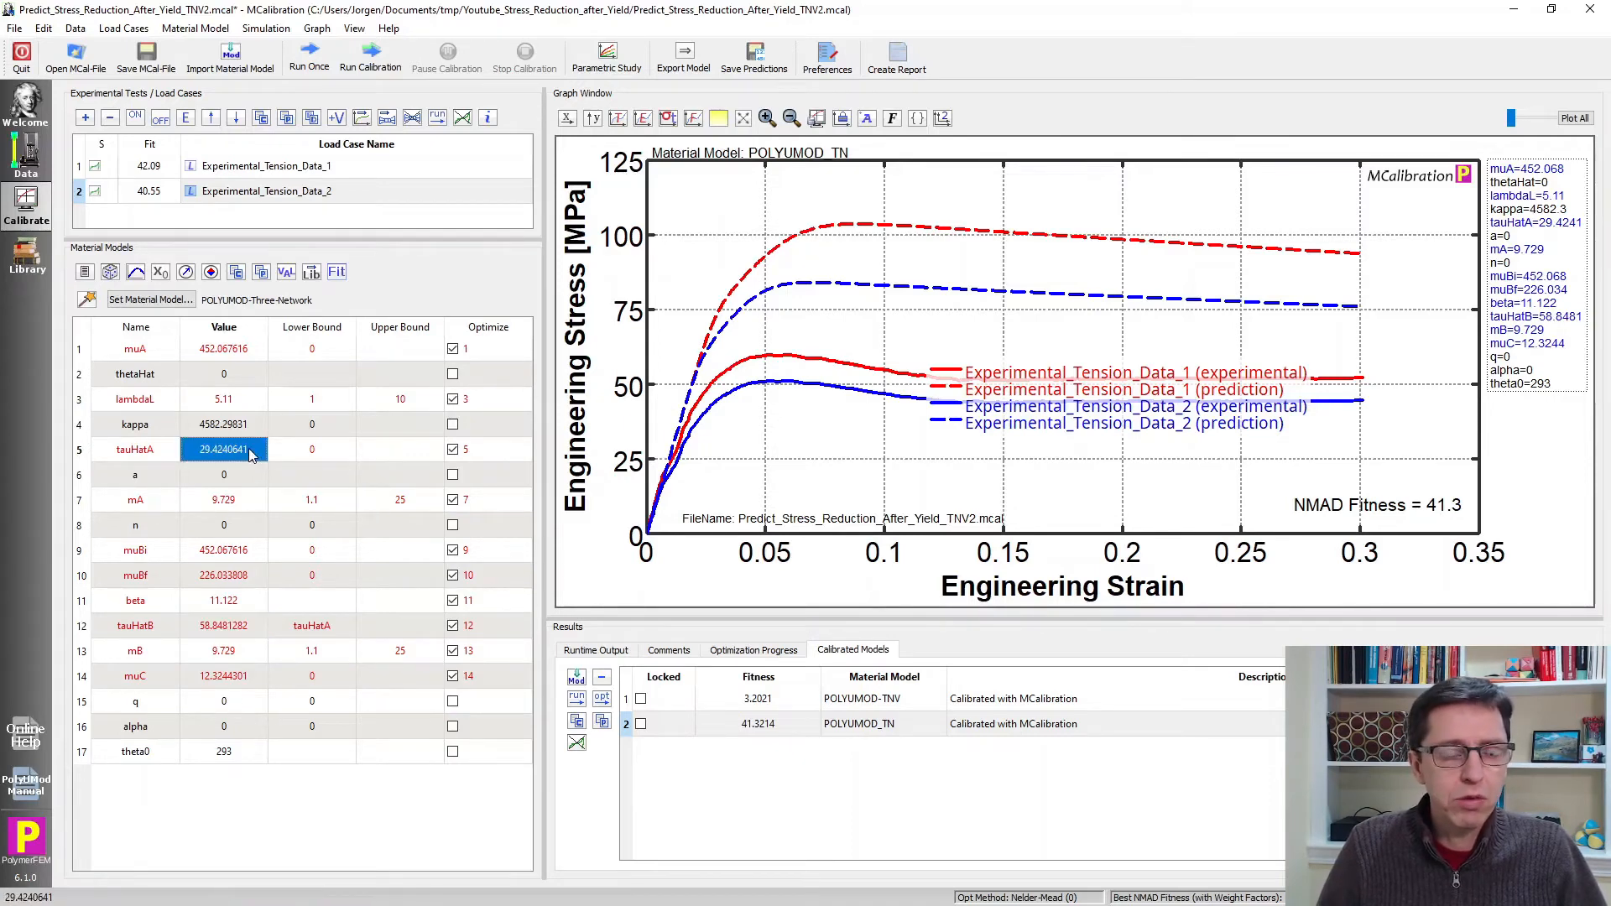
pyautogui.write('15')
pyautogui.press('Down')
pyautogui.press('Down')
pyautogui.press('Down')
pyautogui.press('Down')
pyautogui.press('Down')
pyautogui.press('Down')
pyautogui.press('Down')
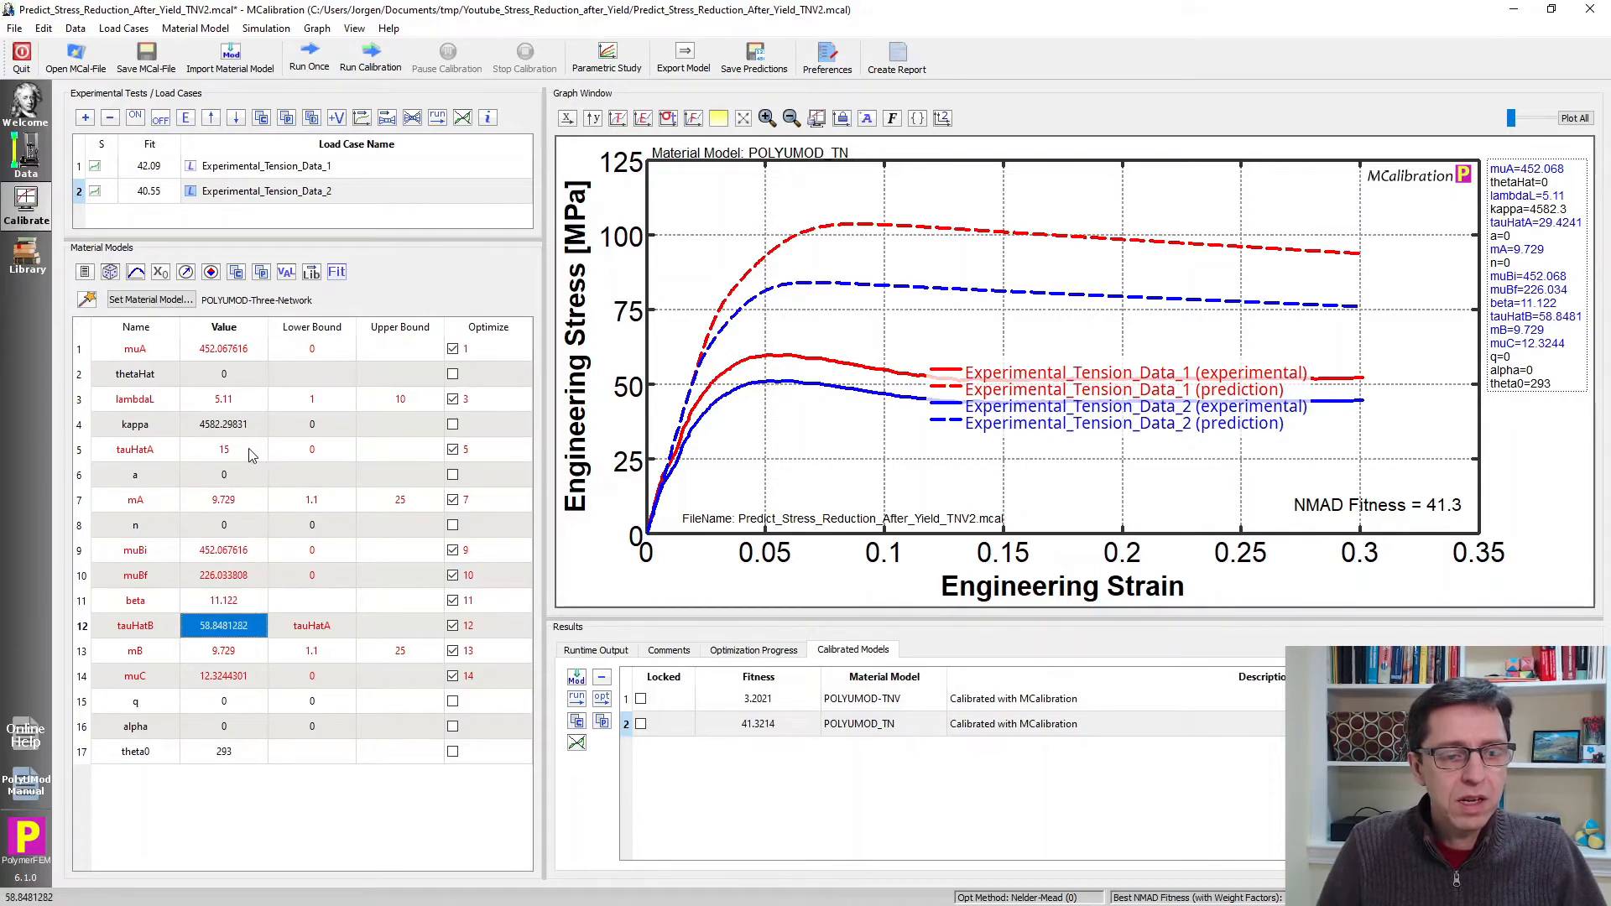
pyautogui.write('30')
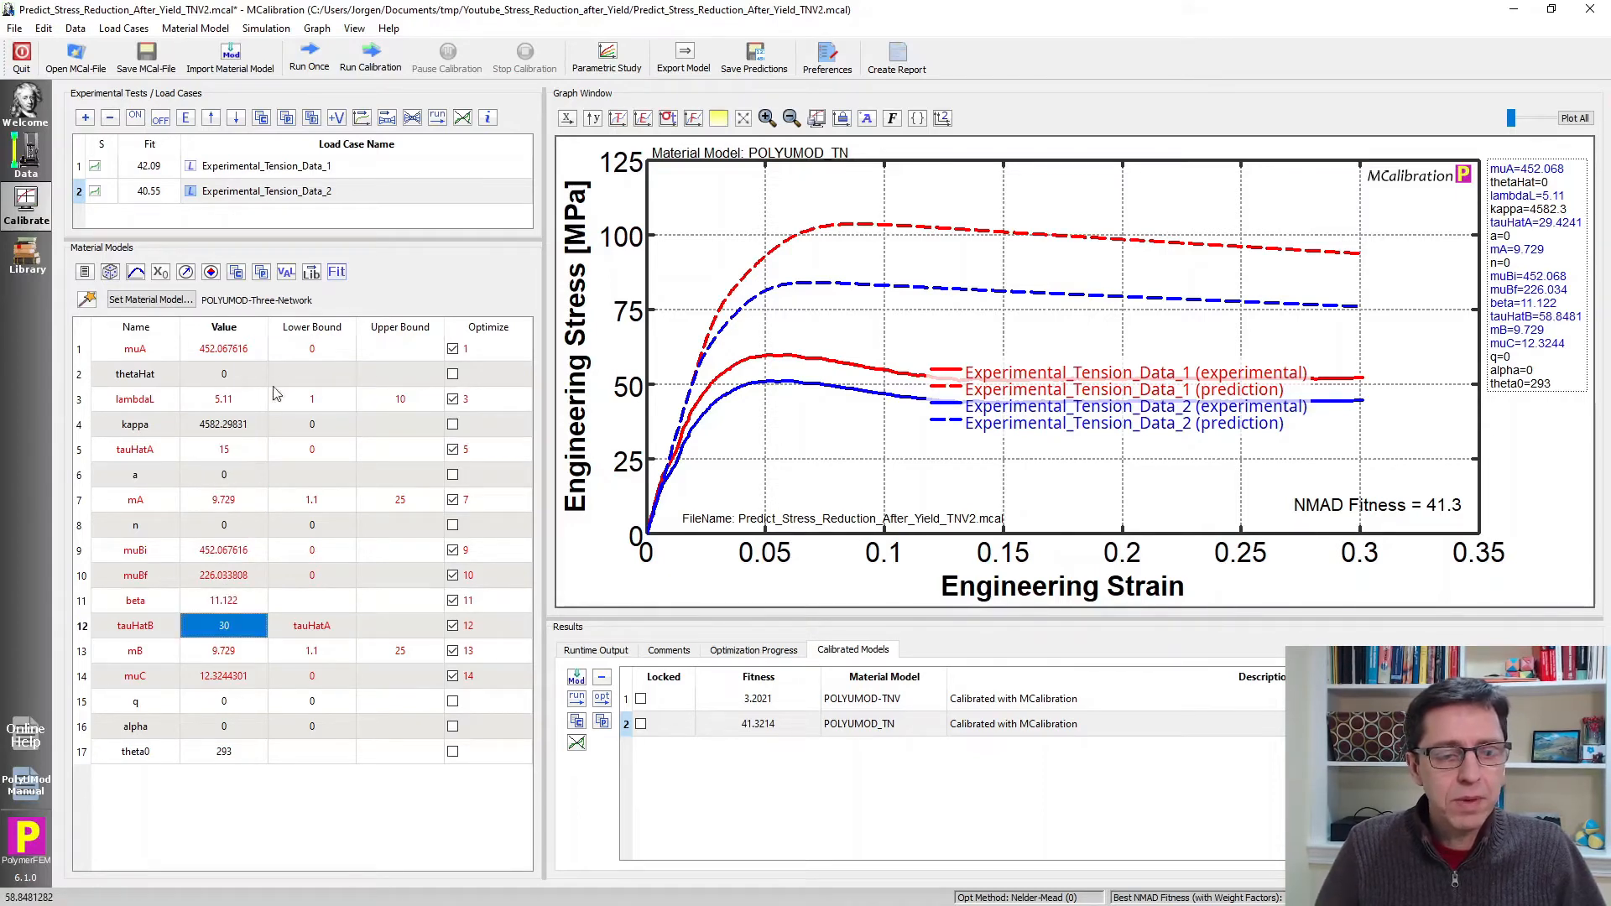
pyautogui.click(310, 59)
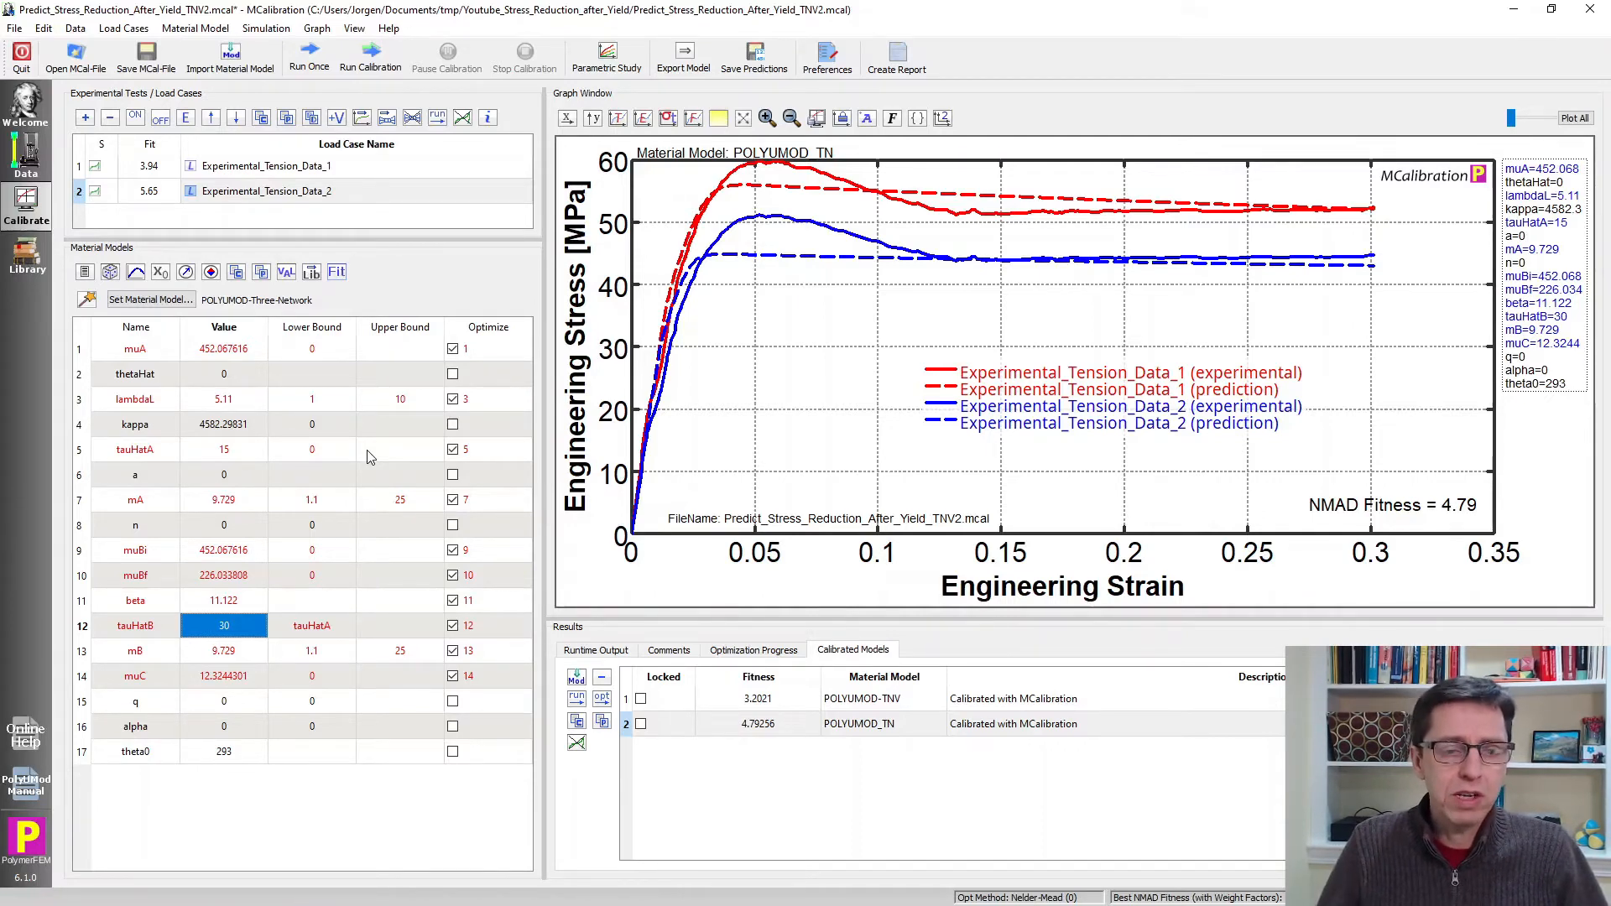
# Switch to the browser, examine the Model Theory section of PolymerFEM's Three Network (TN) Model page, and return to MCalibration.
pyautogui.click(228, 553)
pyautogui.click(223, 579)
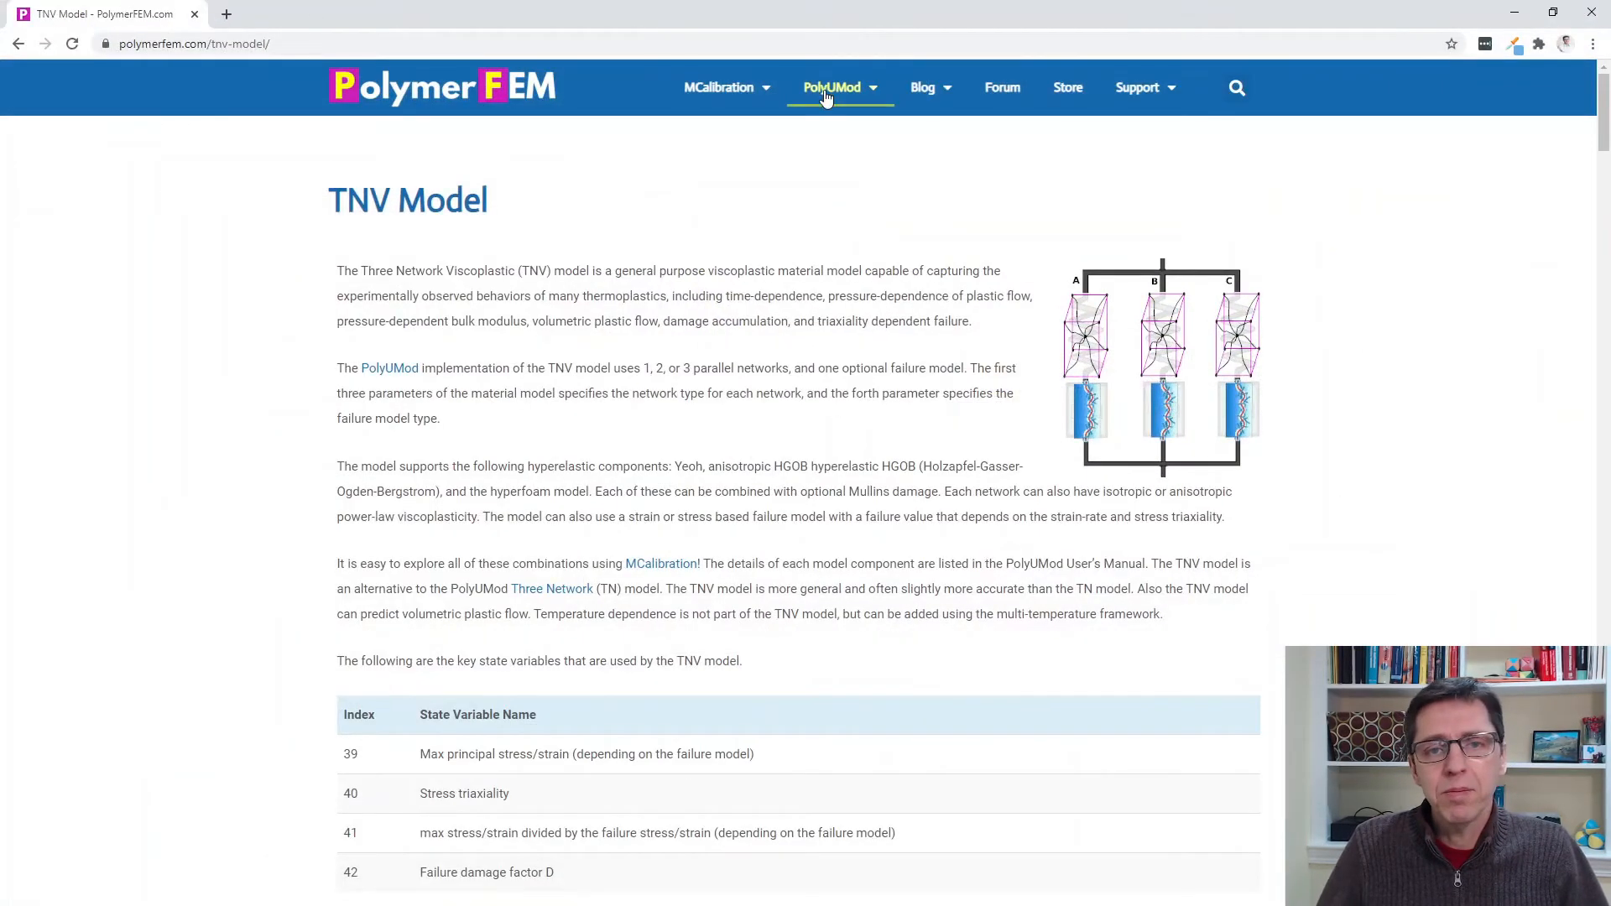
pyautogui.click(827, 92)
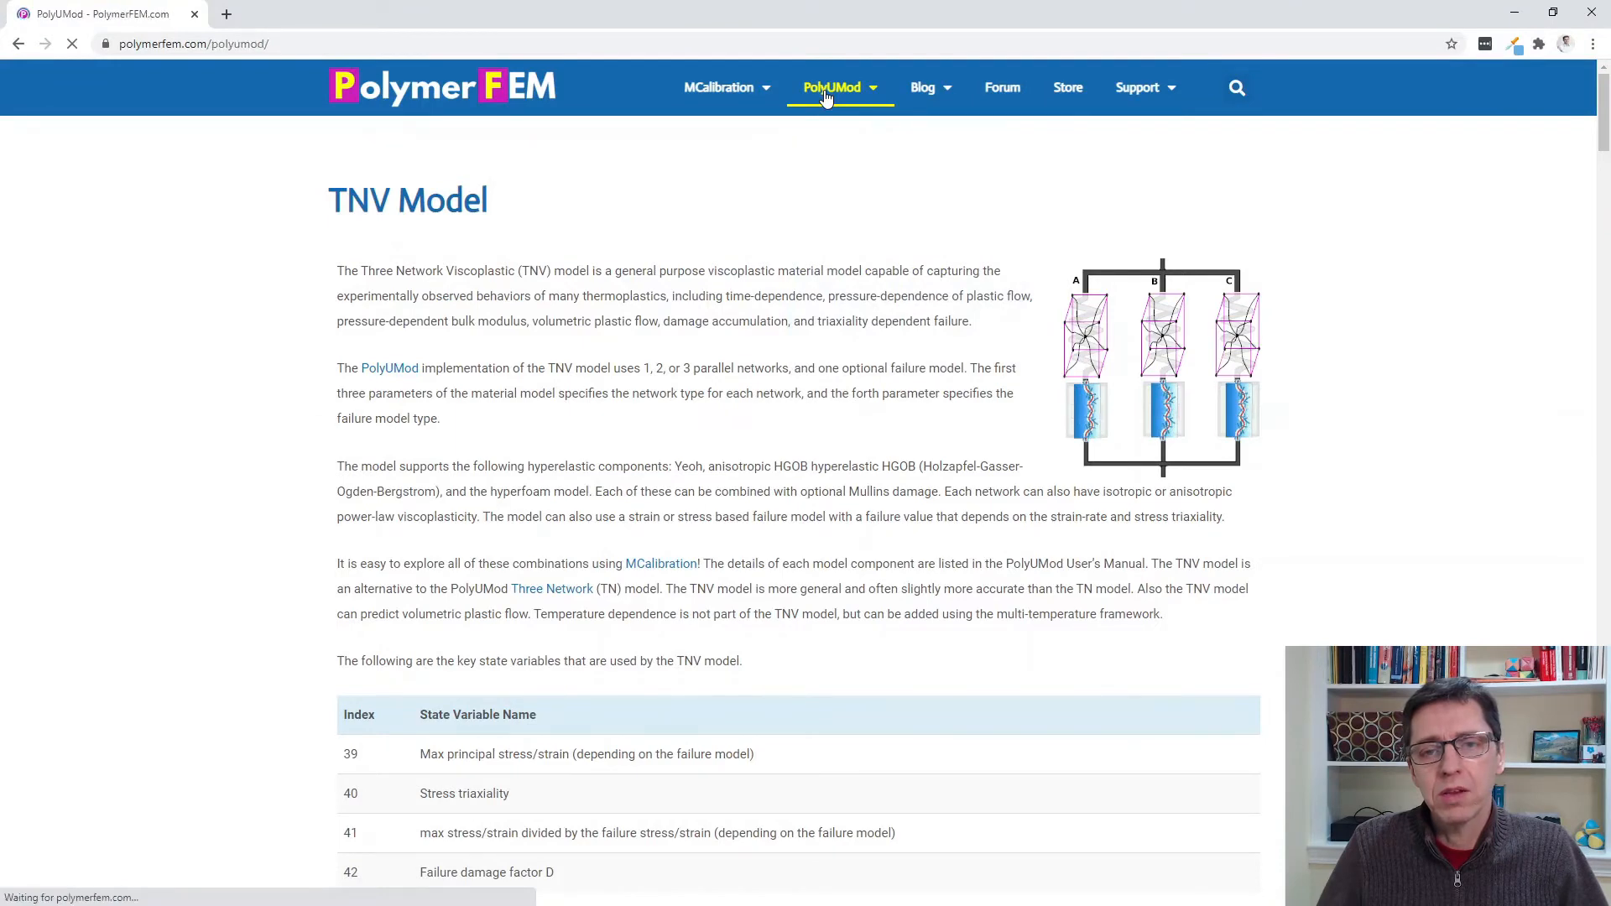
pyautogui.moveTo(849, 94)
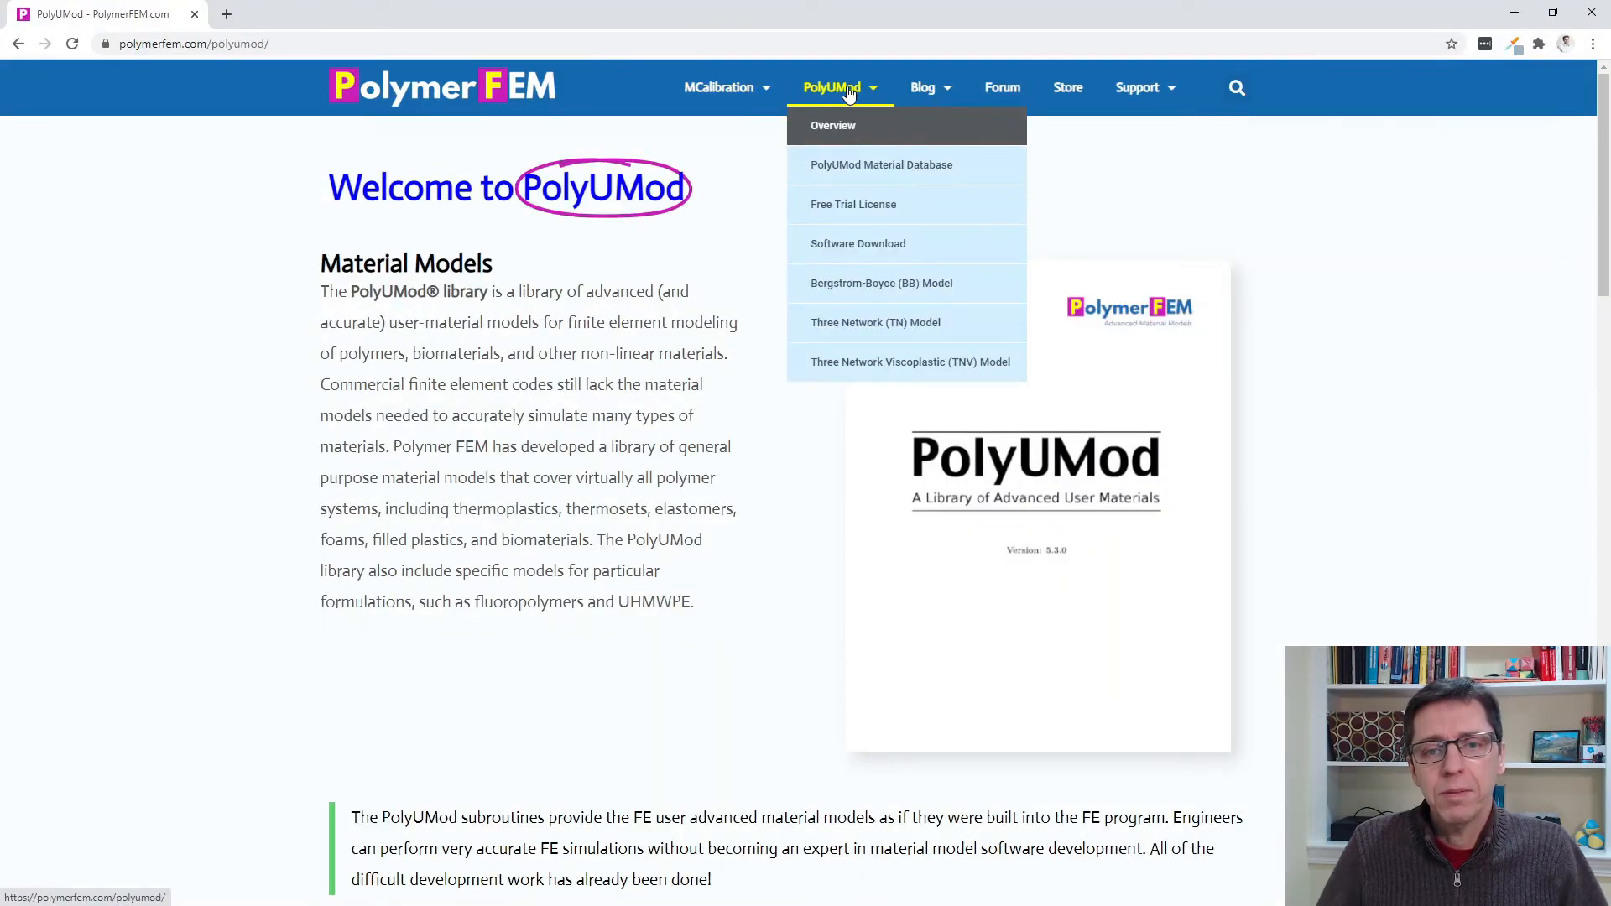
pyautogui.click(901, 322)
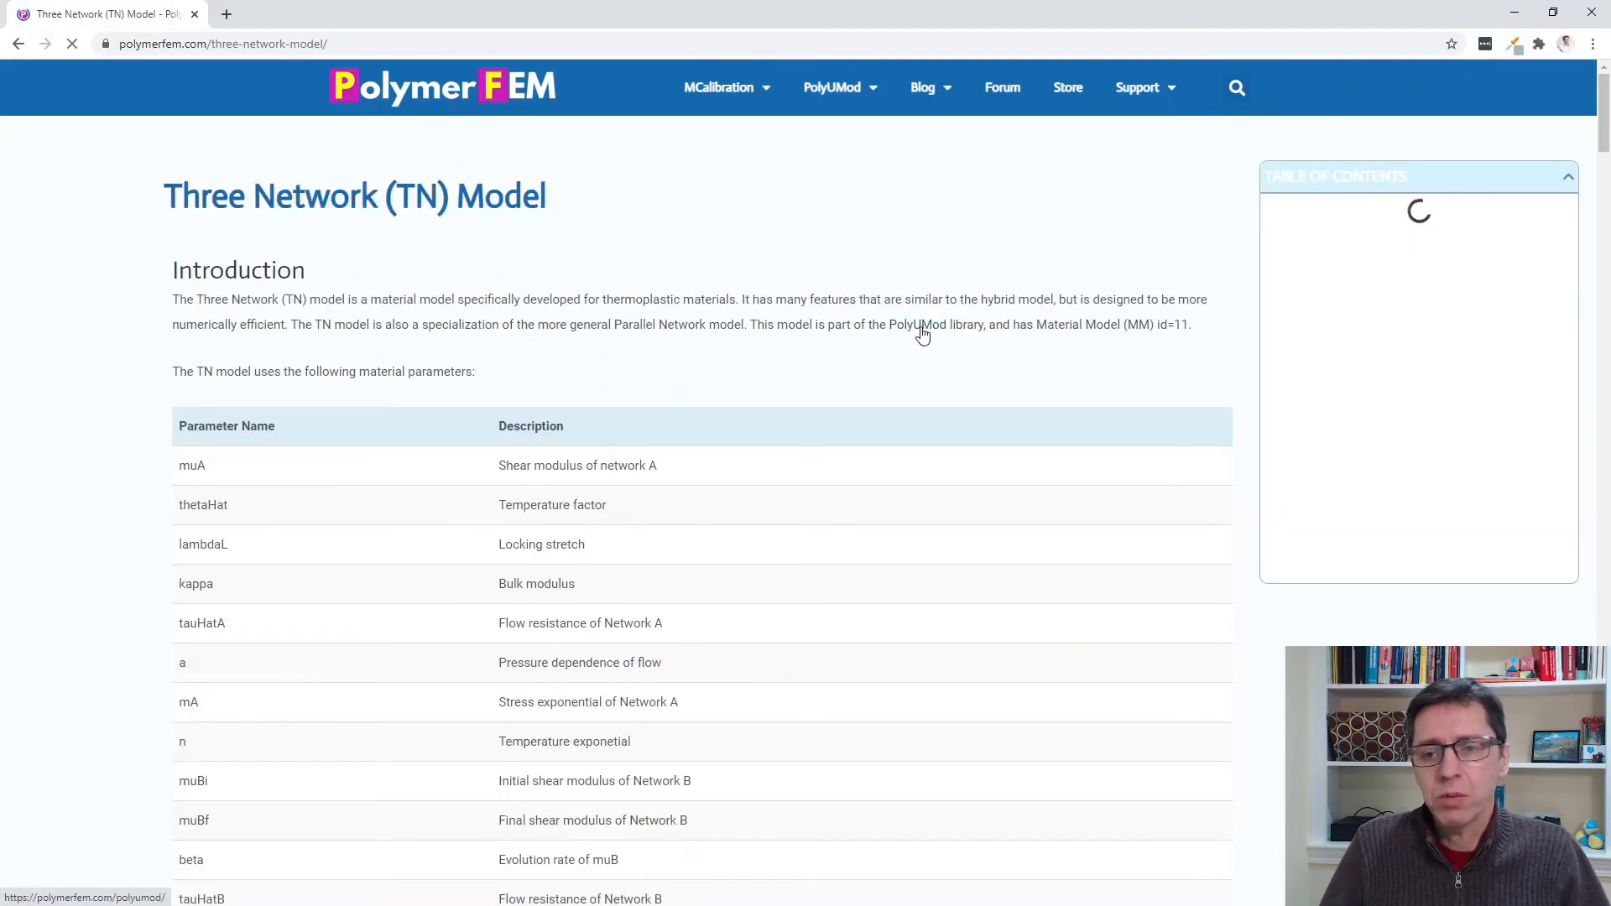
pyautogui.scroll(-15, 892, 344)
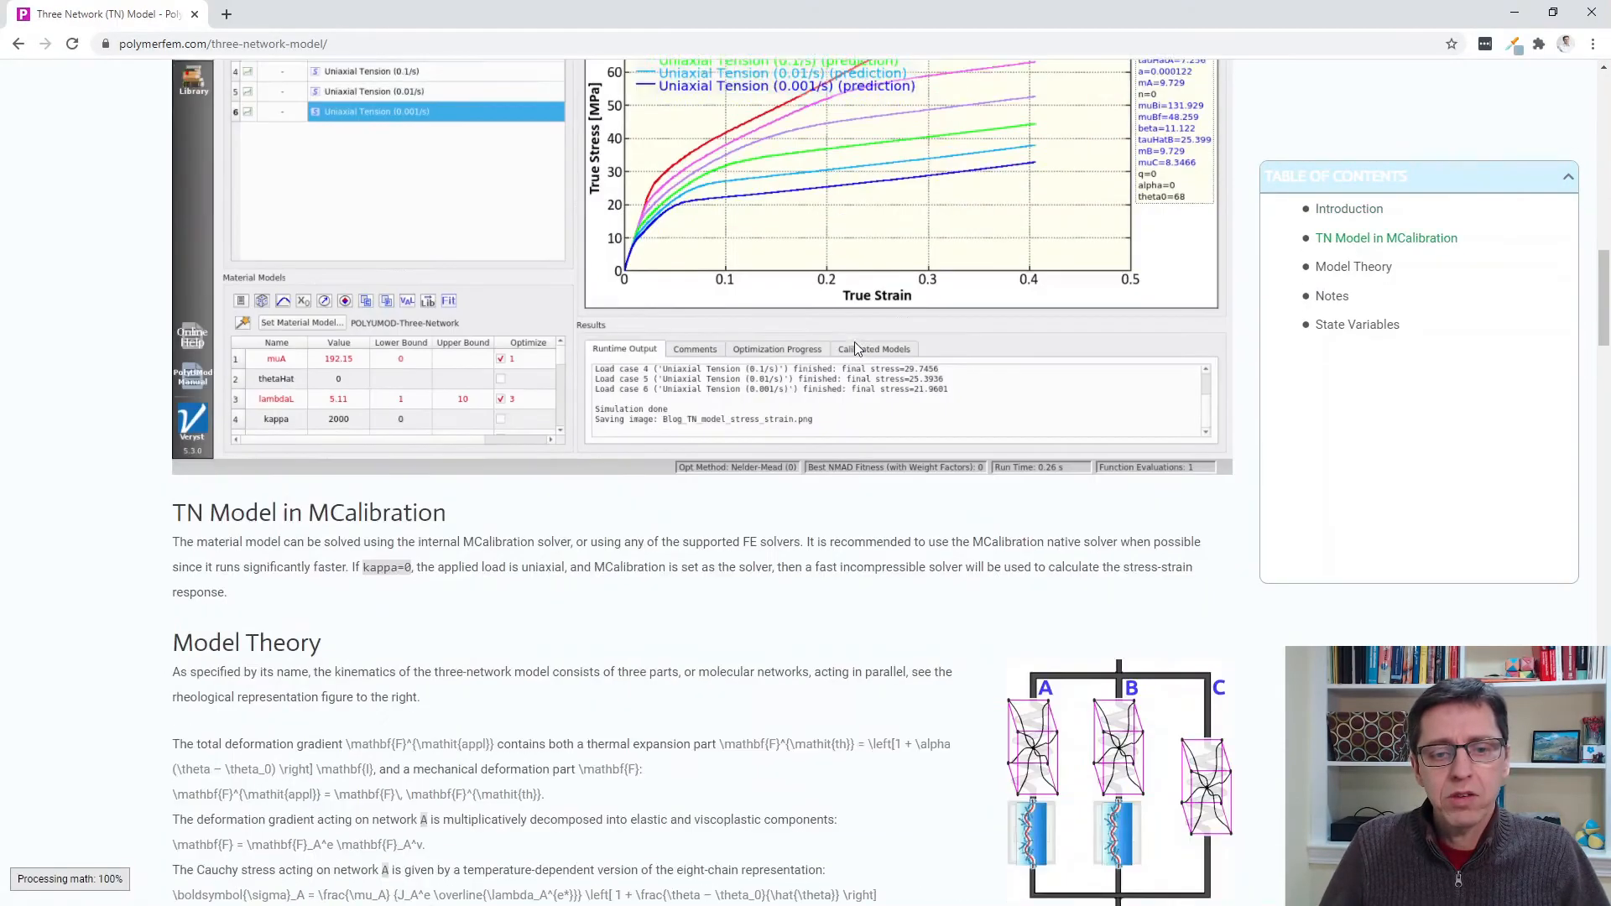
pyautogui.scroll(-4, 854, 340)
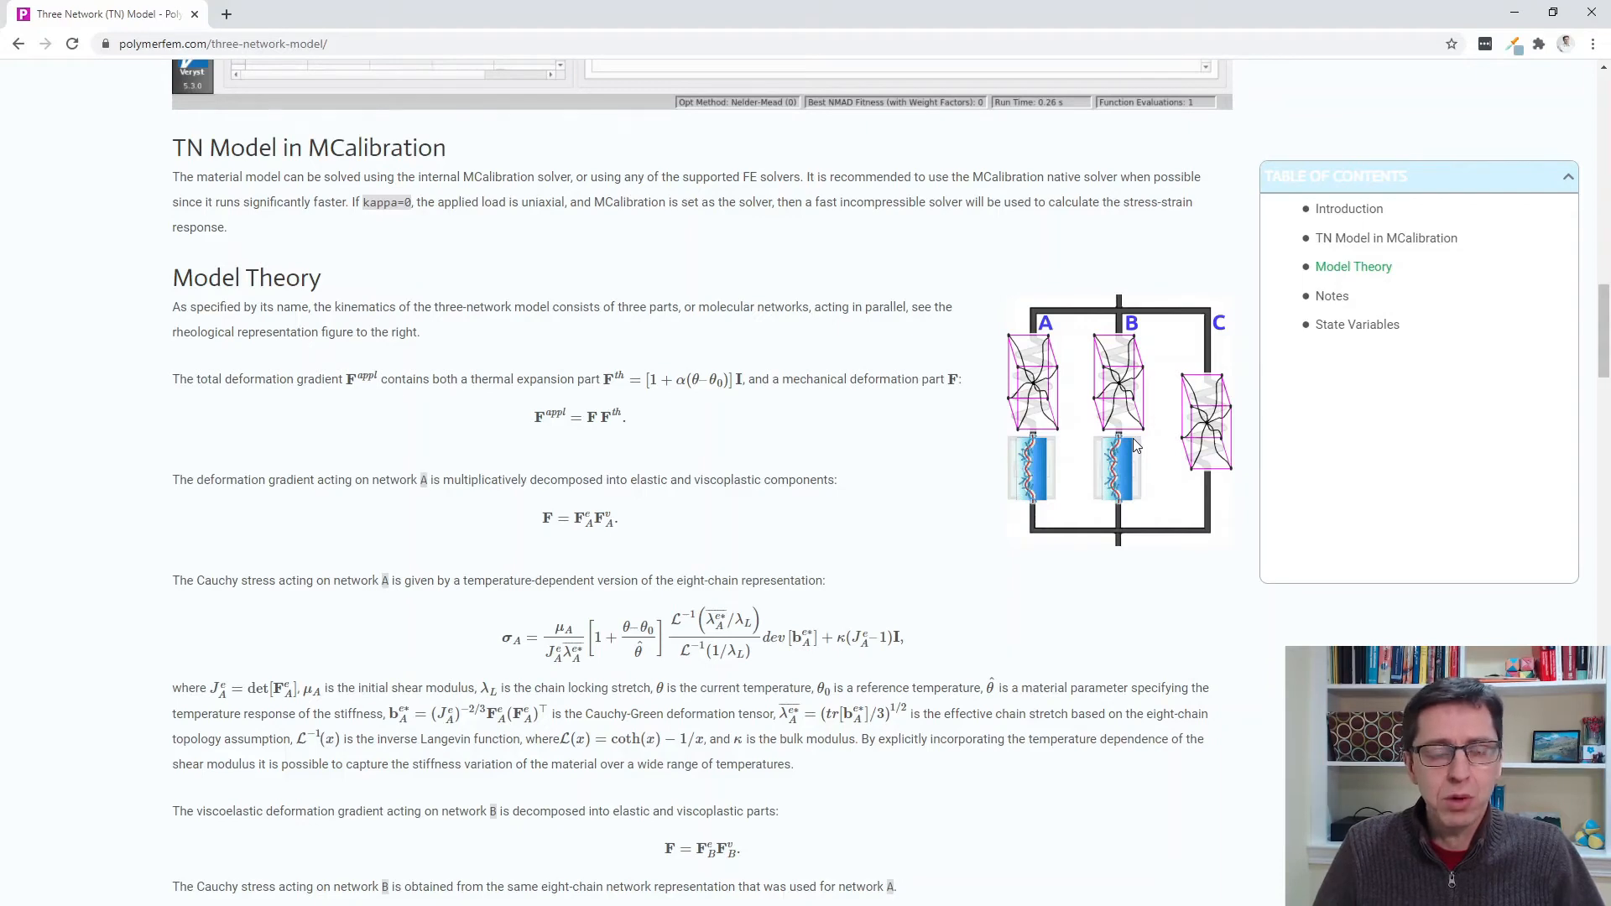
pyautogui.click(1513, 12)
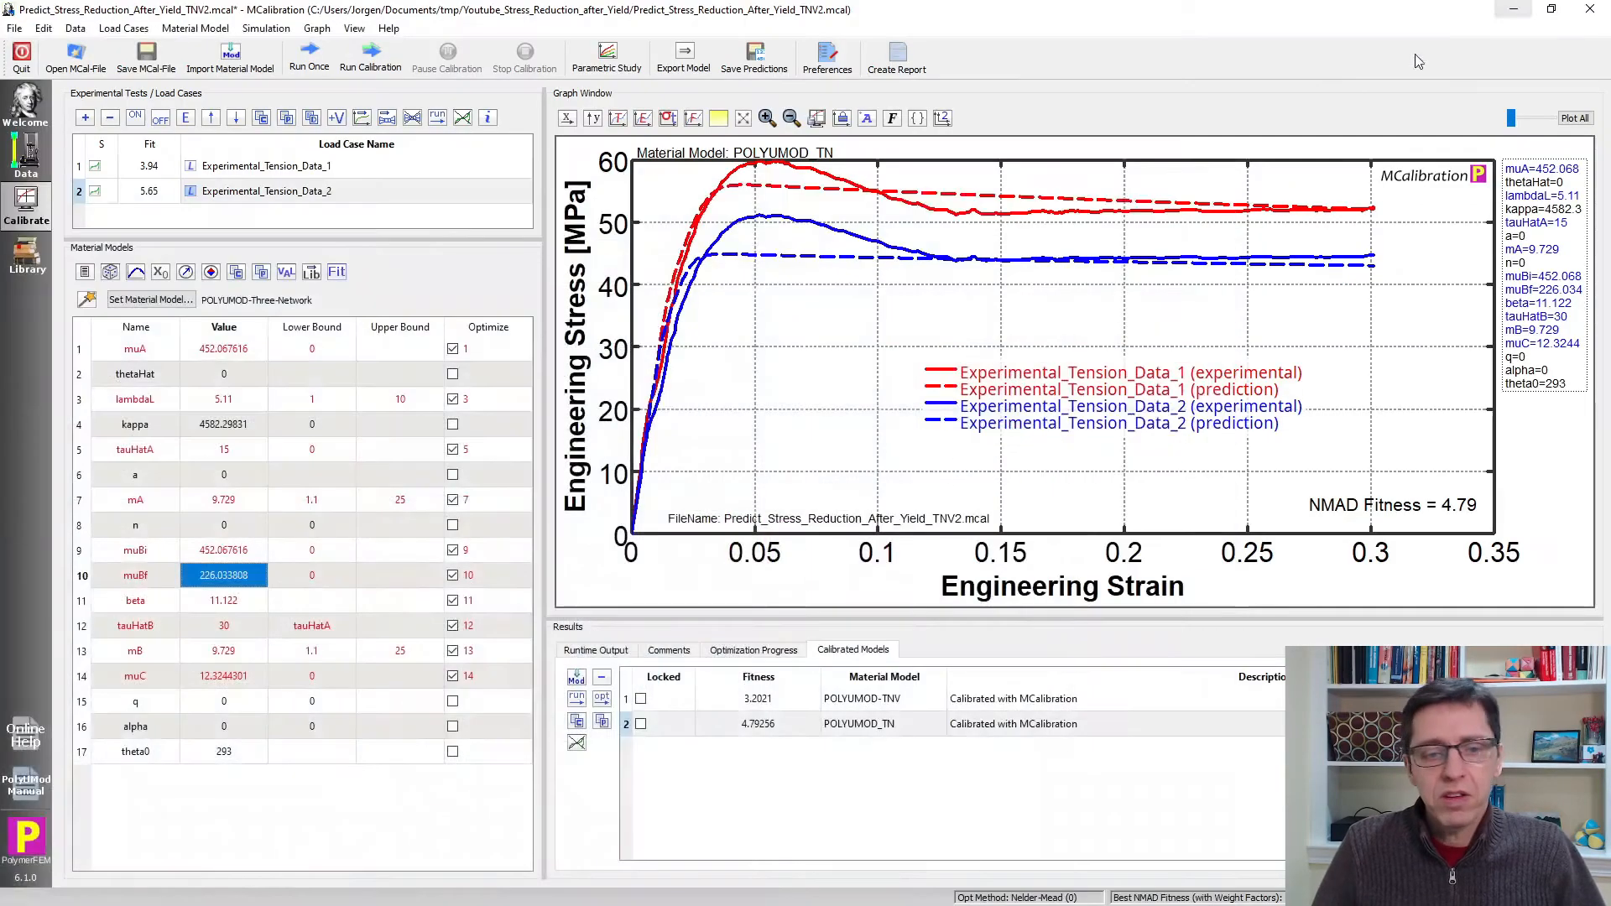
# Run the calibration with the slow, careful Simplex optimization from the current Three-Network parameters and show the optimization progress plot.
pyautogui.click(223, 552)
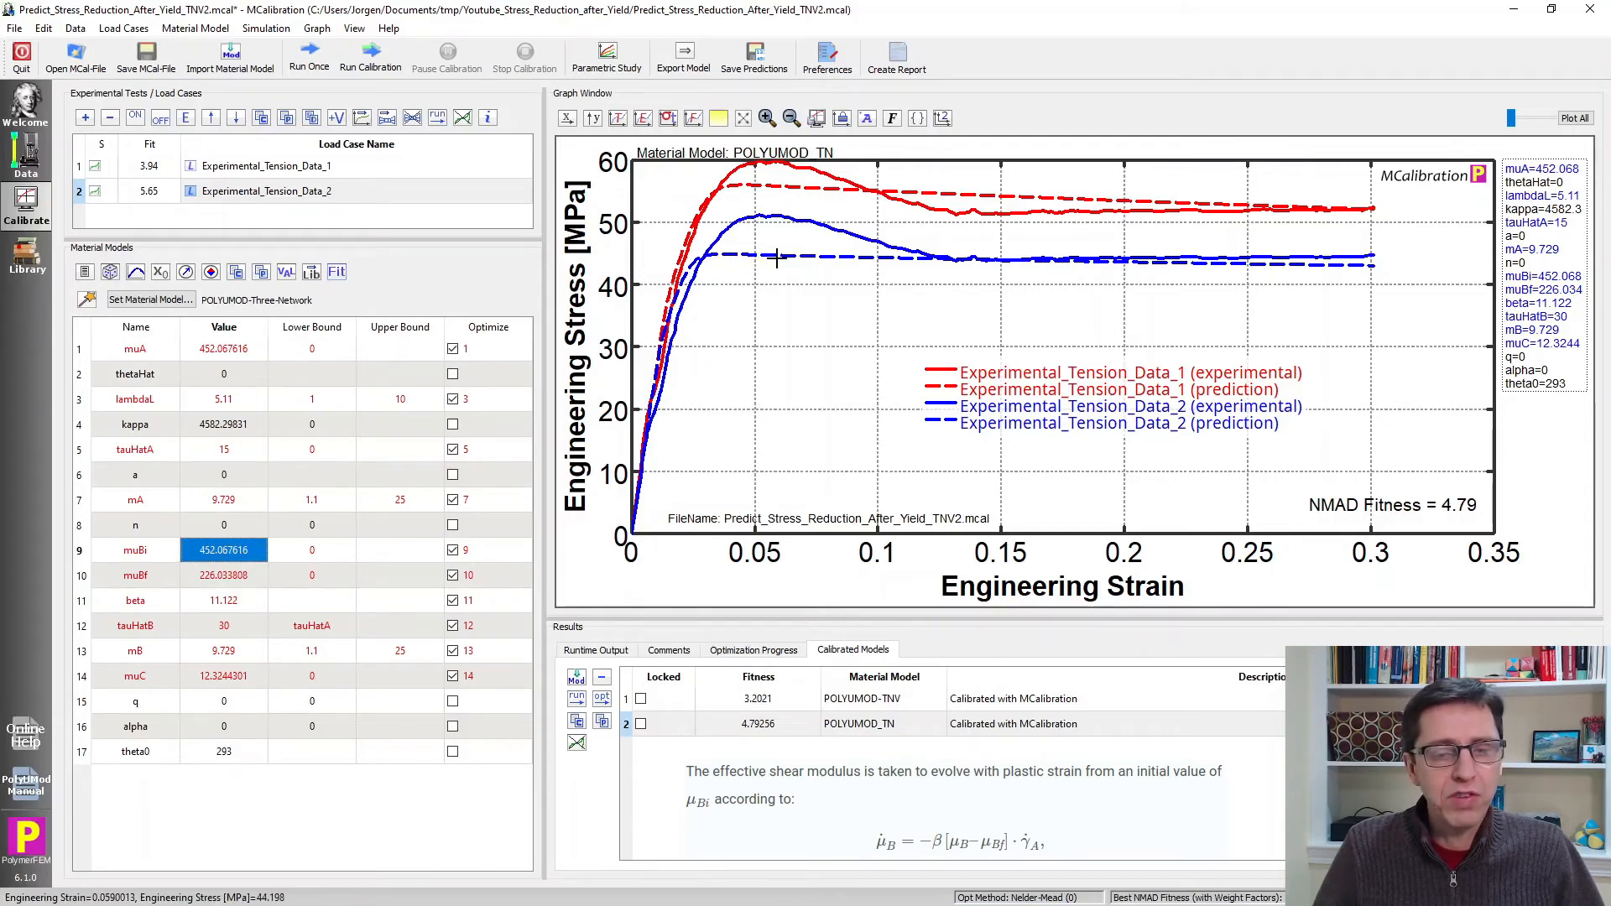
pyautogui.click(222, 576)
pyautogui.click(232, 604)
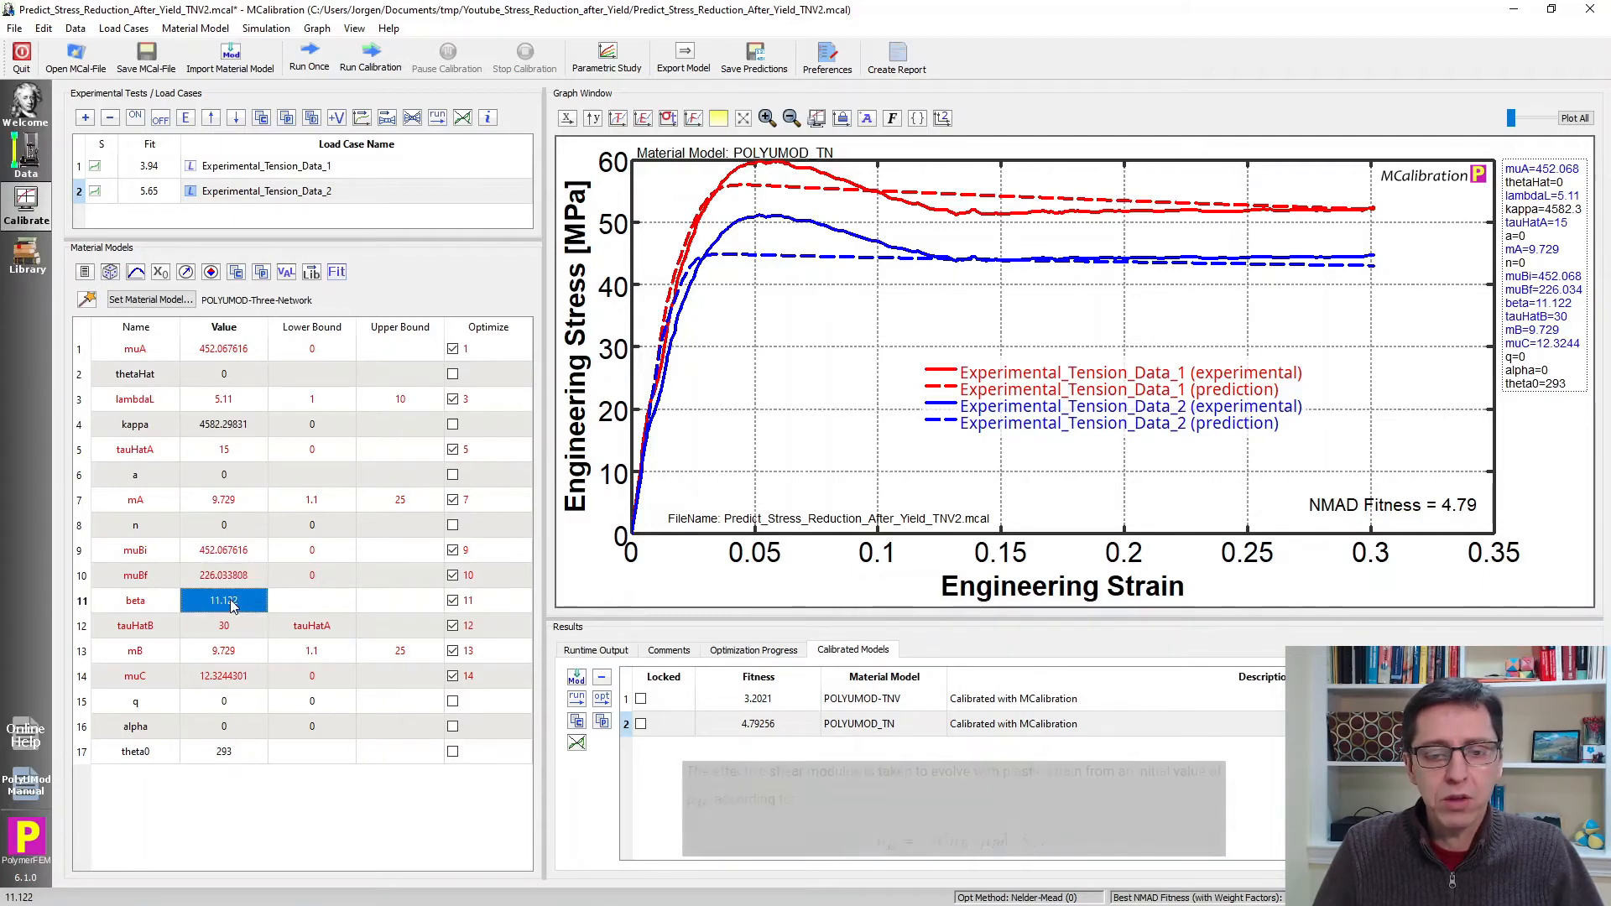
pyautogui.click(370, 65)
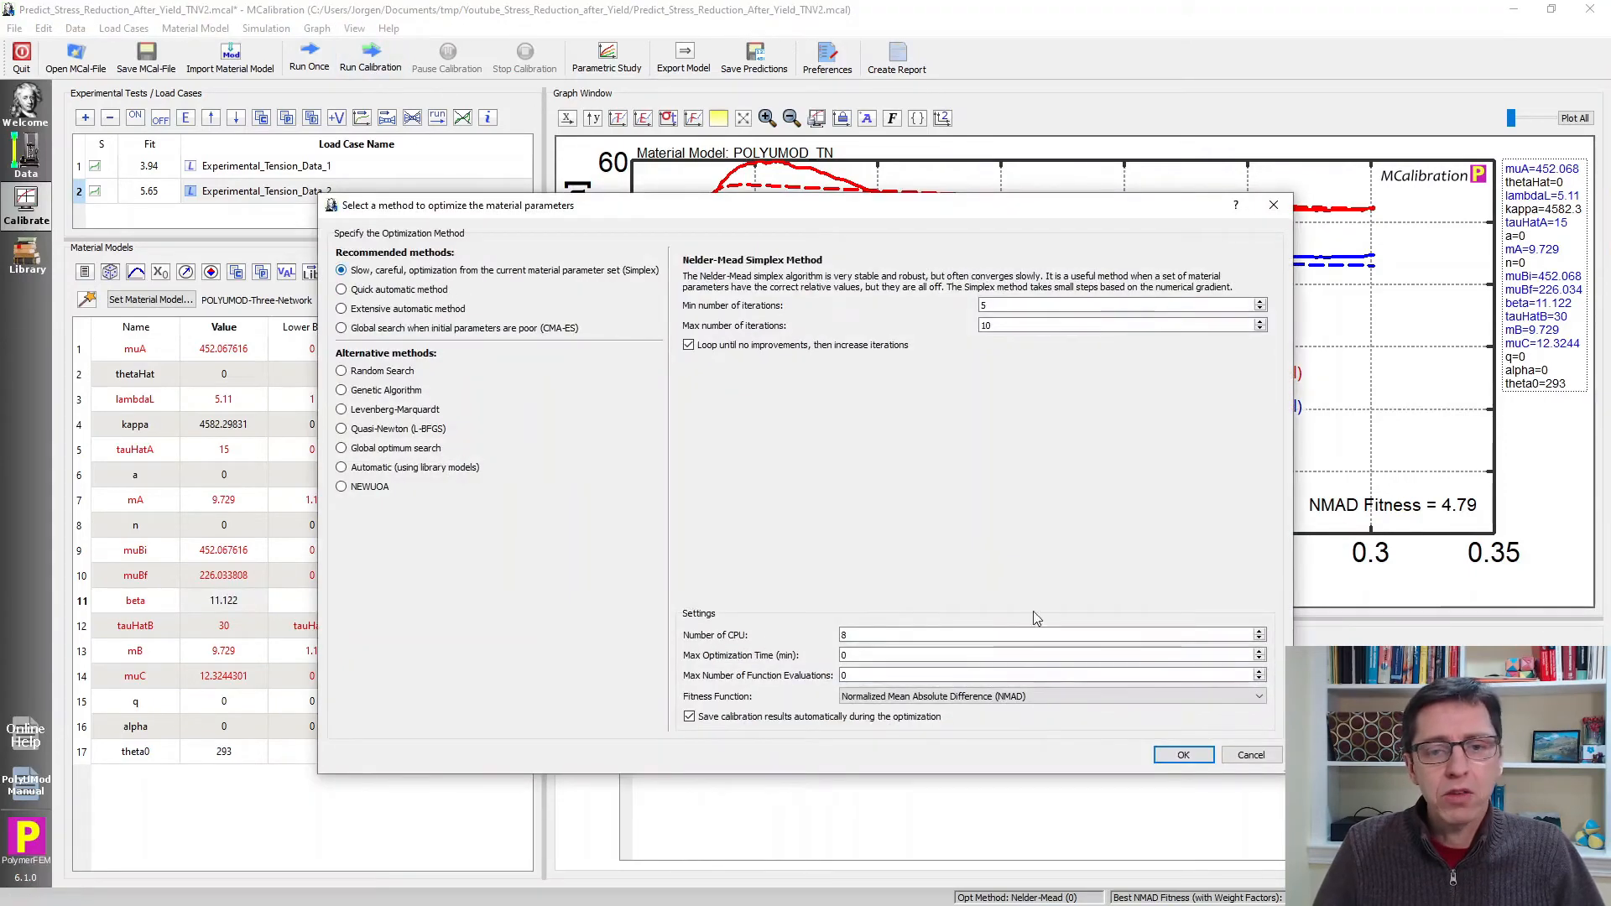
pyautogui.click(1183, 755)
pyautogui.click(772, 653)
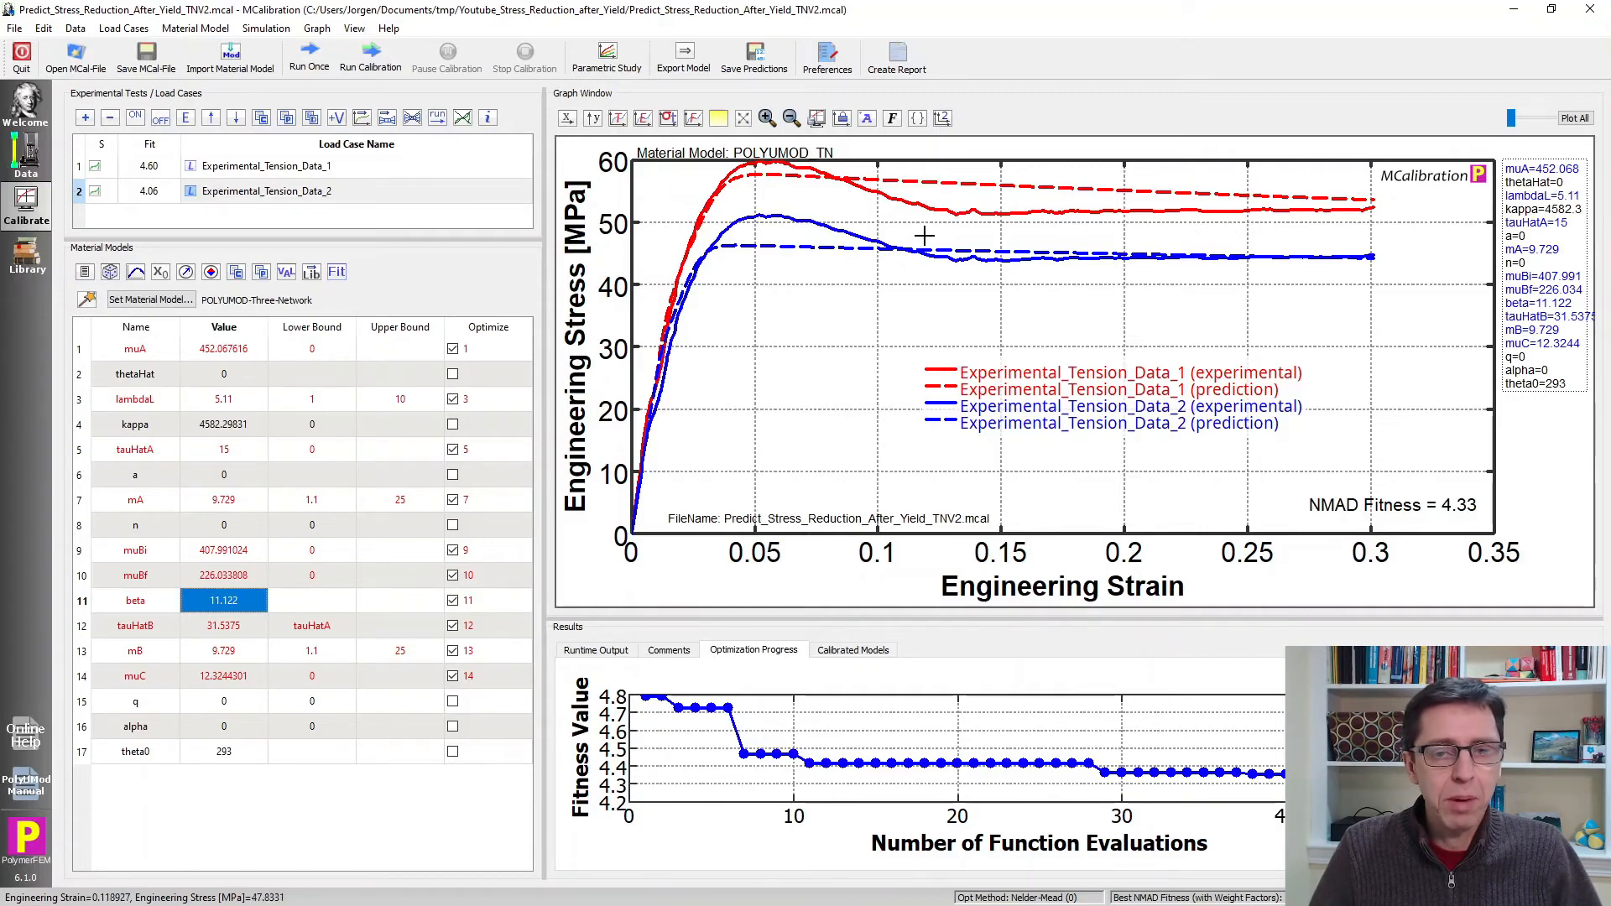
# Open the calibration file Predict_Stress_Reduction_After_Yield_TNV3.mcal and review its material parameters.
pyautogui.click(95, 66)
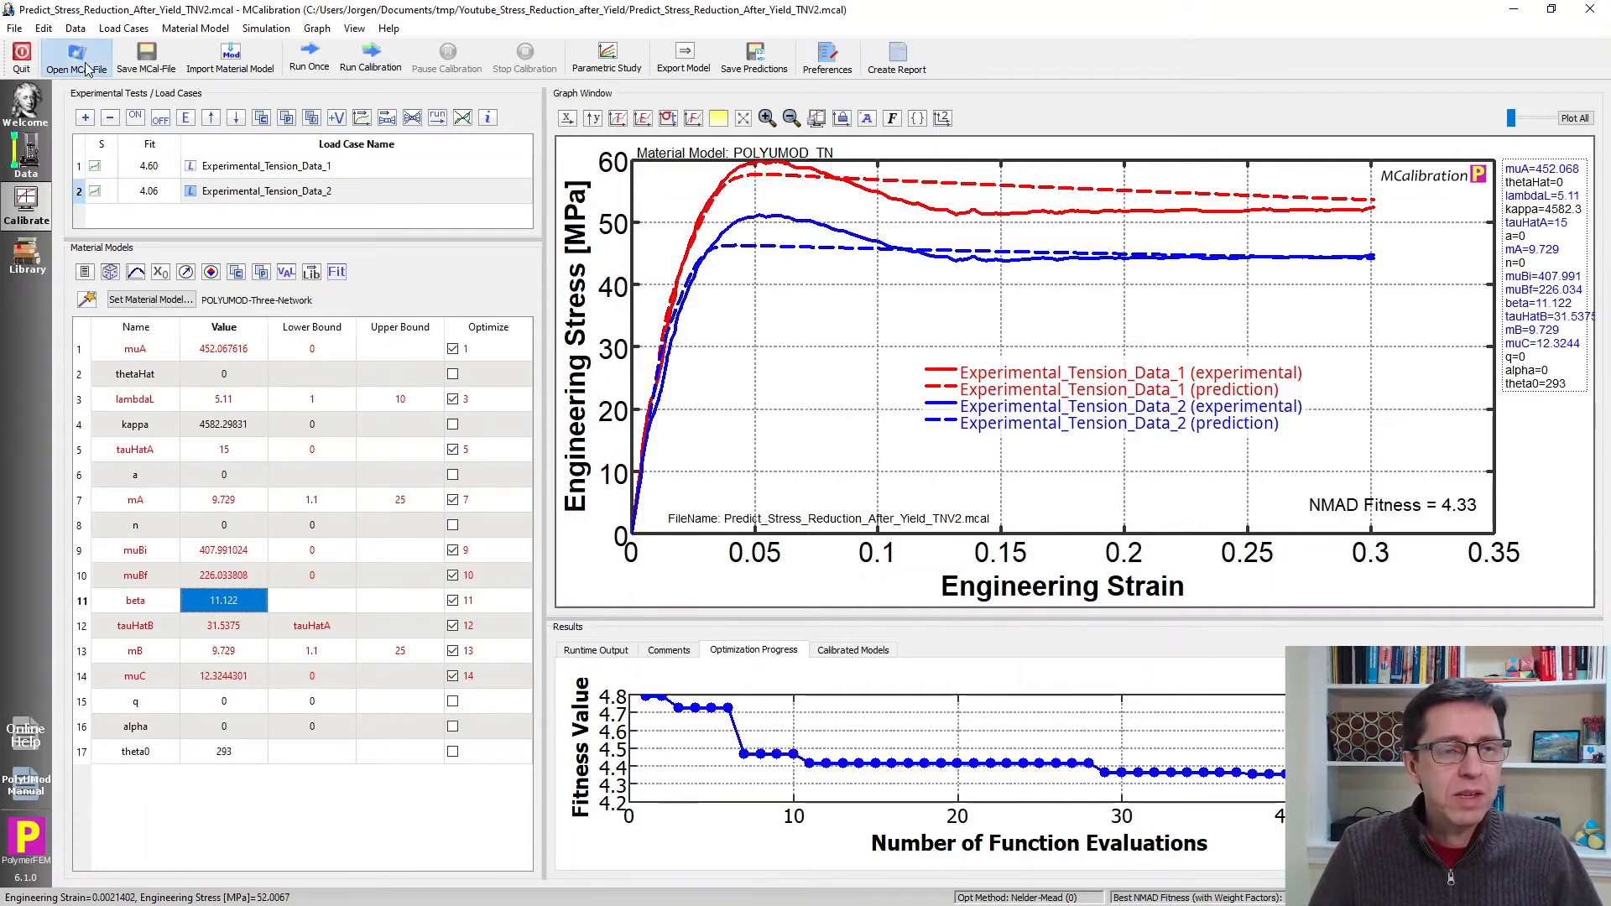
pyautogui.click(391, 177)
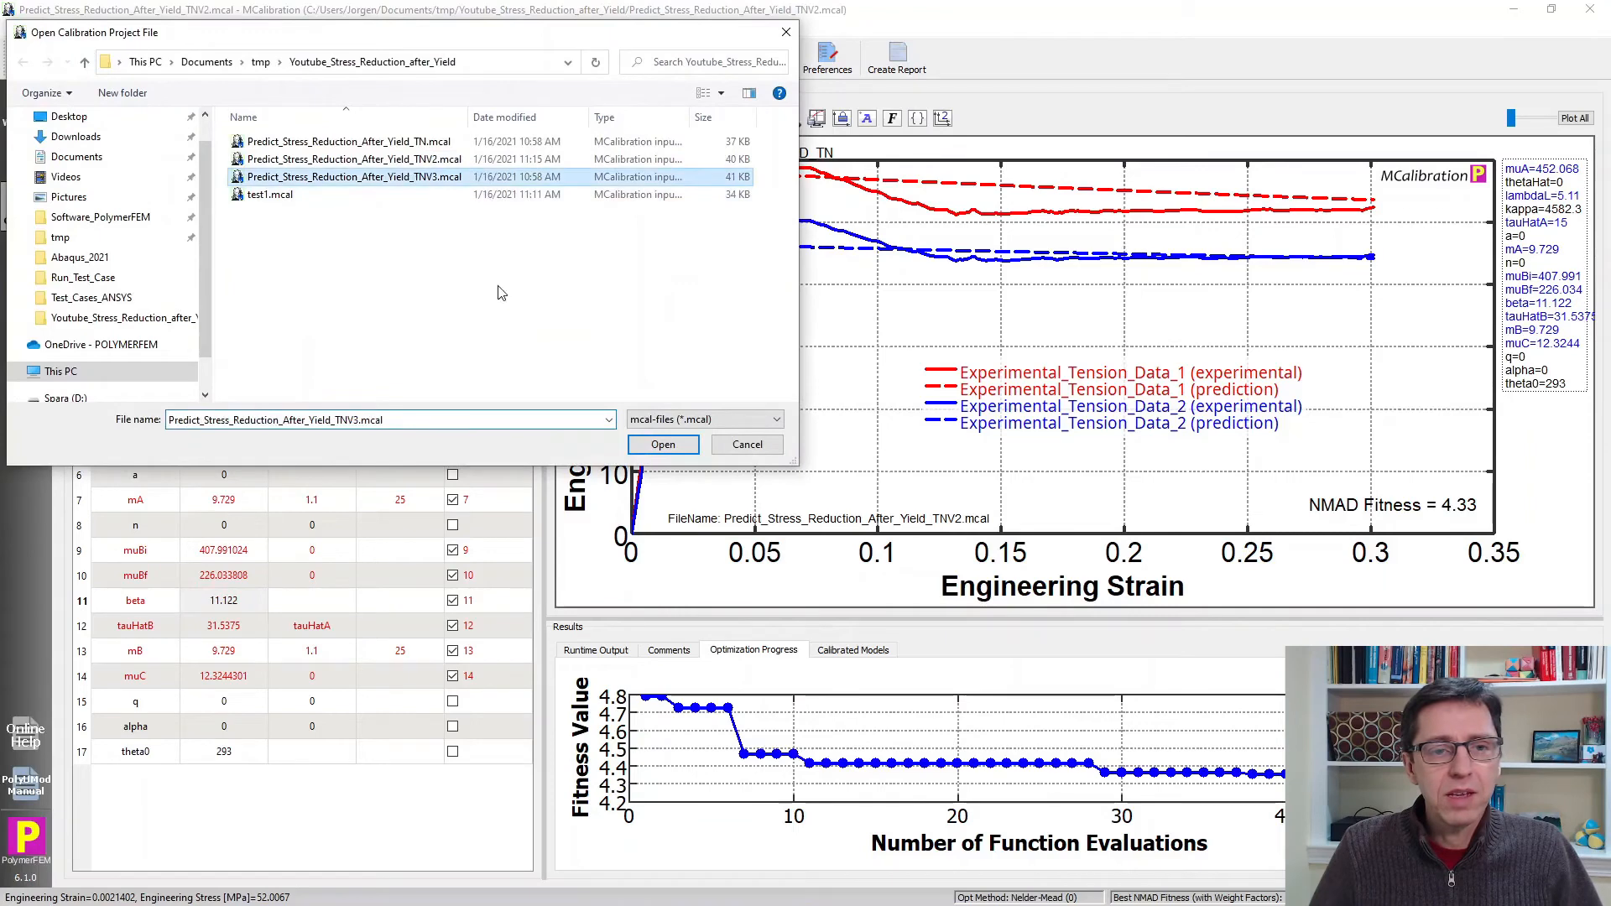
pyautogui.click(635, 441)
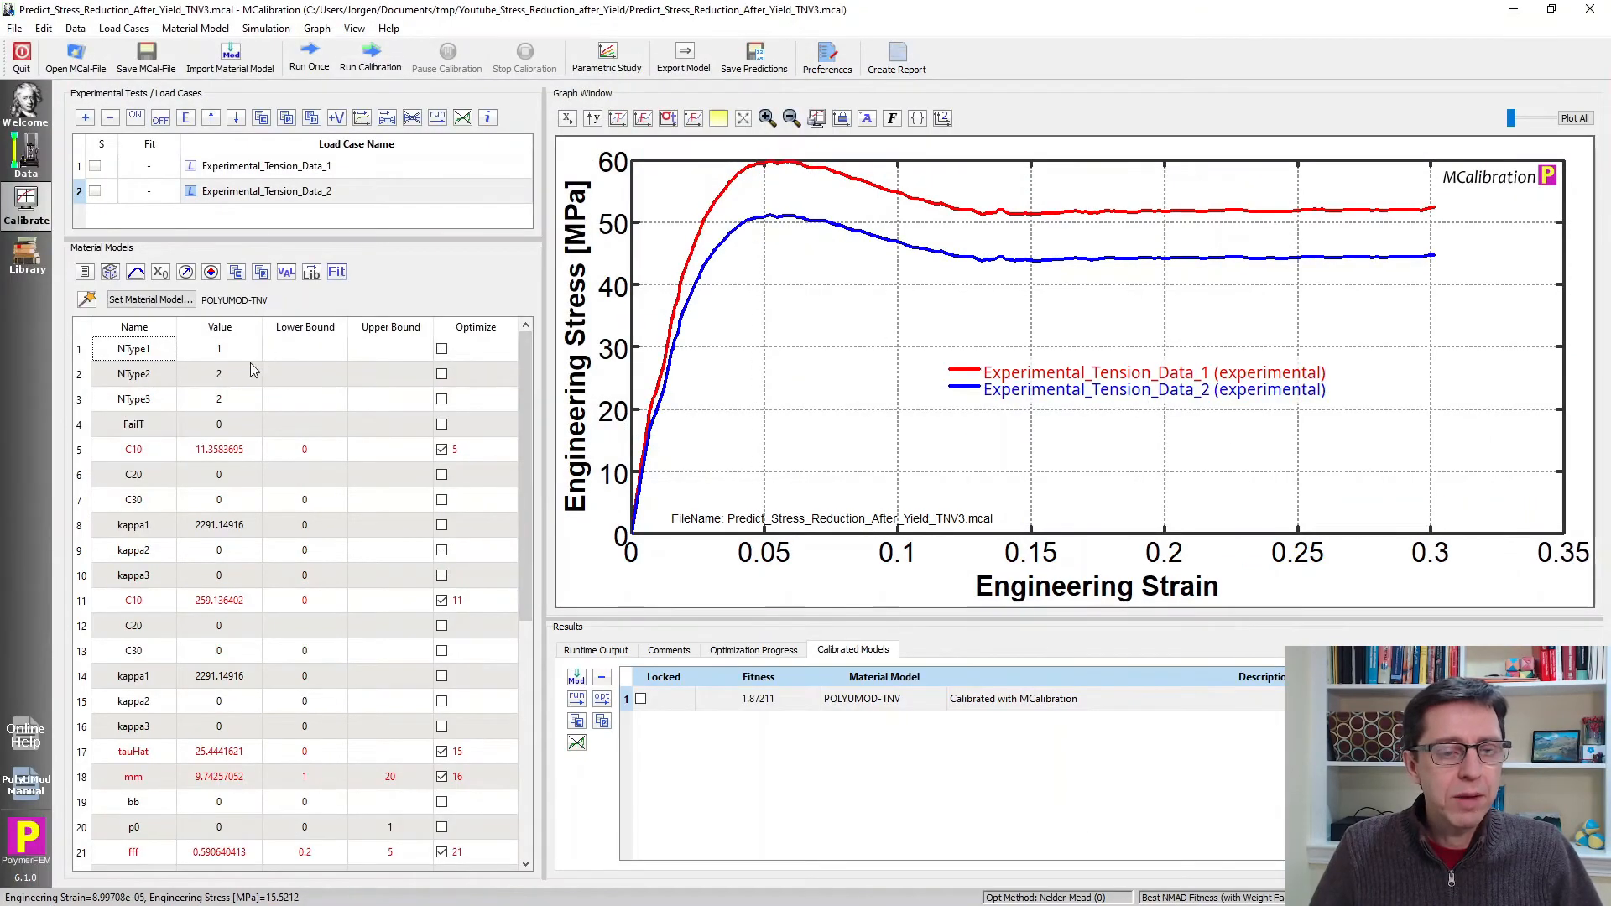
pyautogui.scroll(-3, 244, 537)
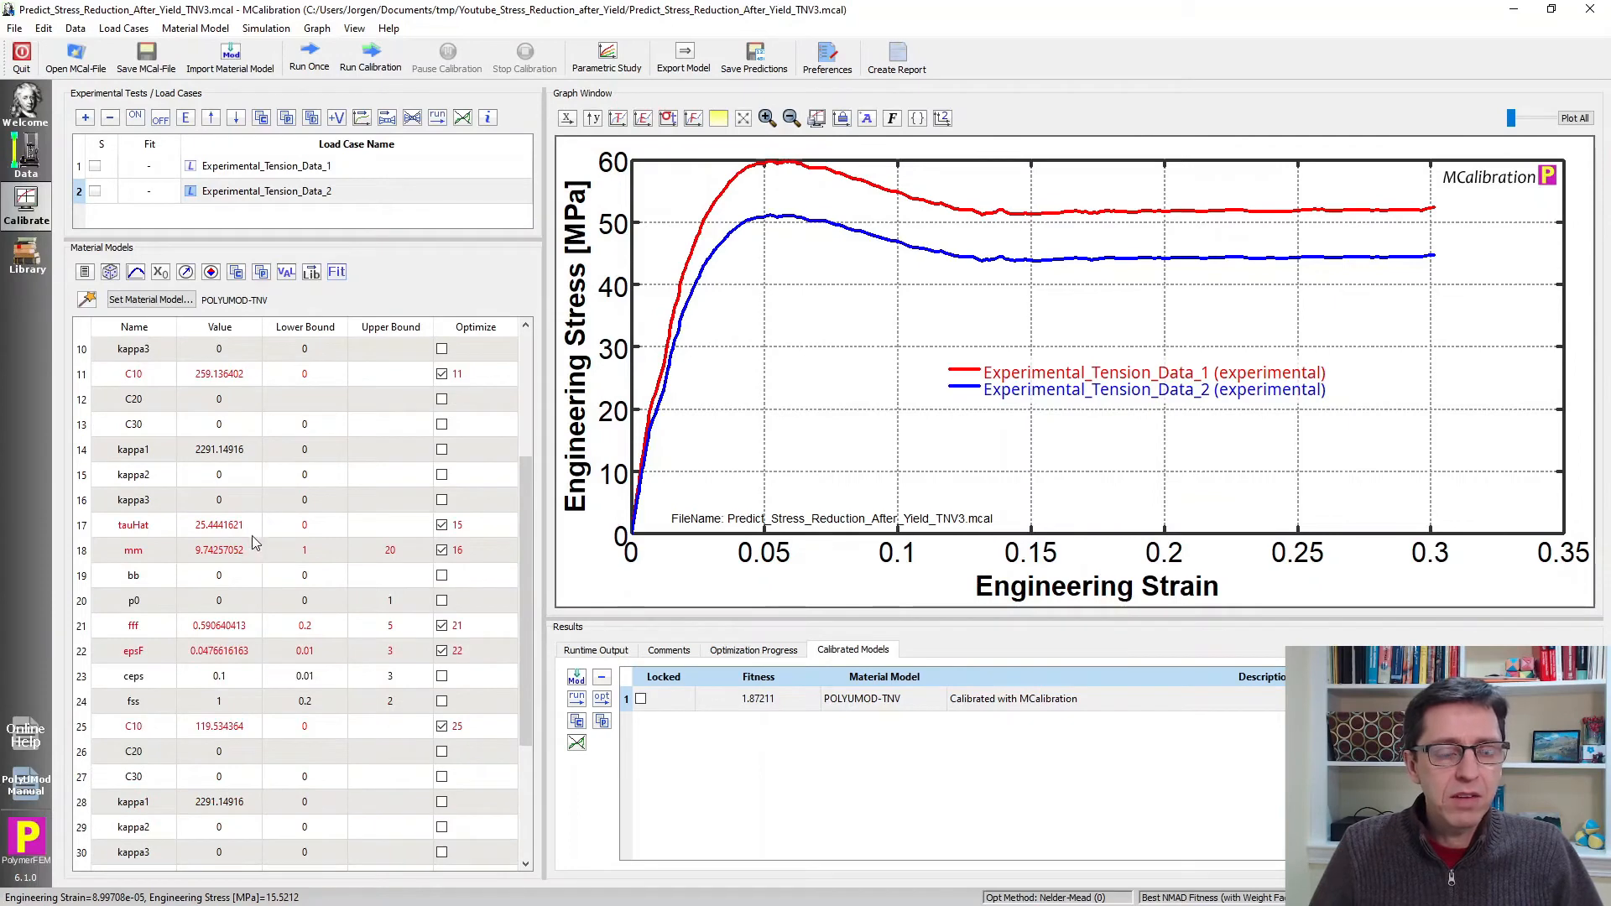
pyautogui.scroll(3, 285, 491)
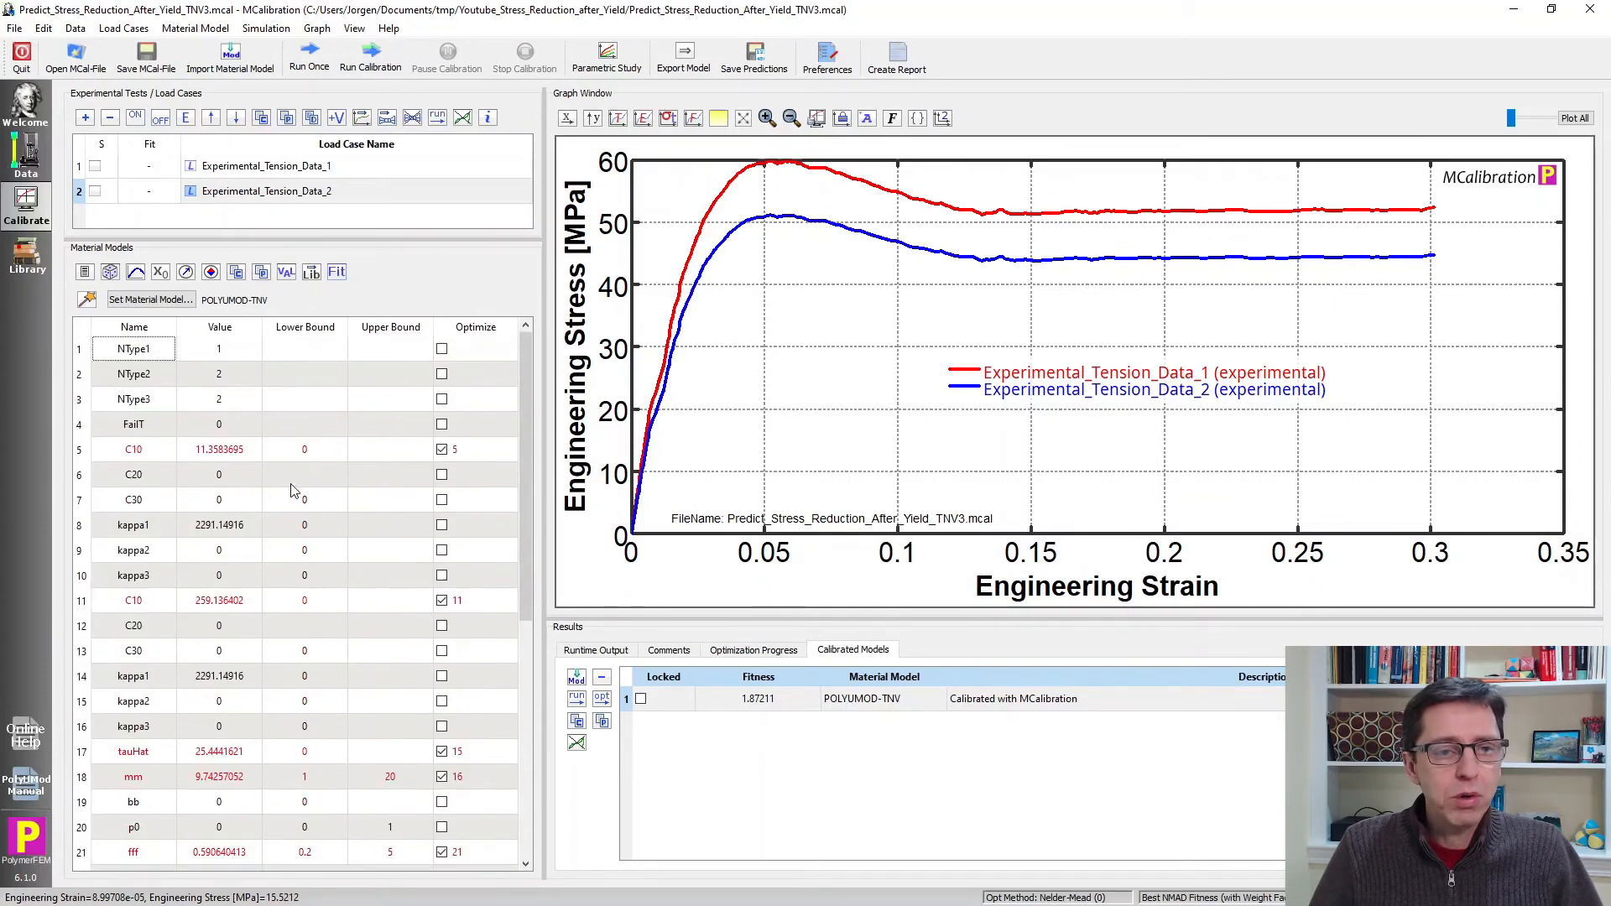
# Run the three-network TNV model once, collapse the load case list to enlarge the parameter table, and select the first C10 value.
pyautogui.click(309, 60)
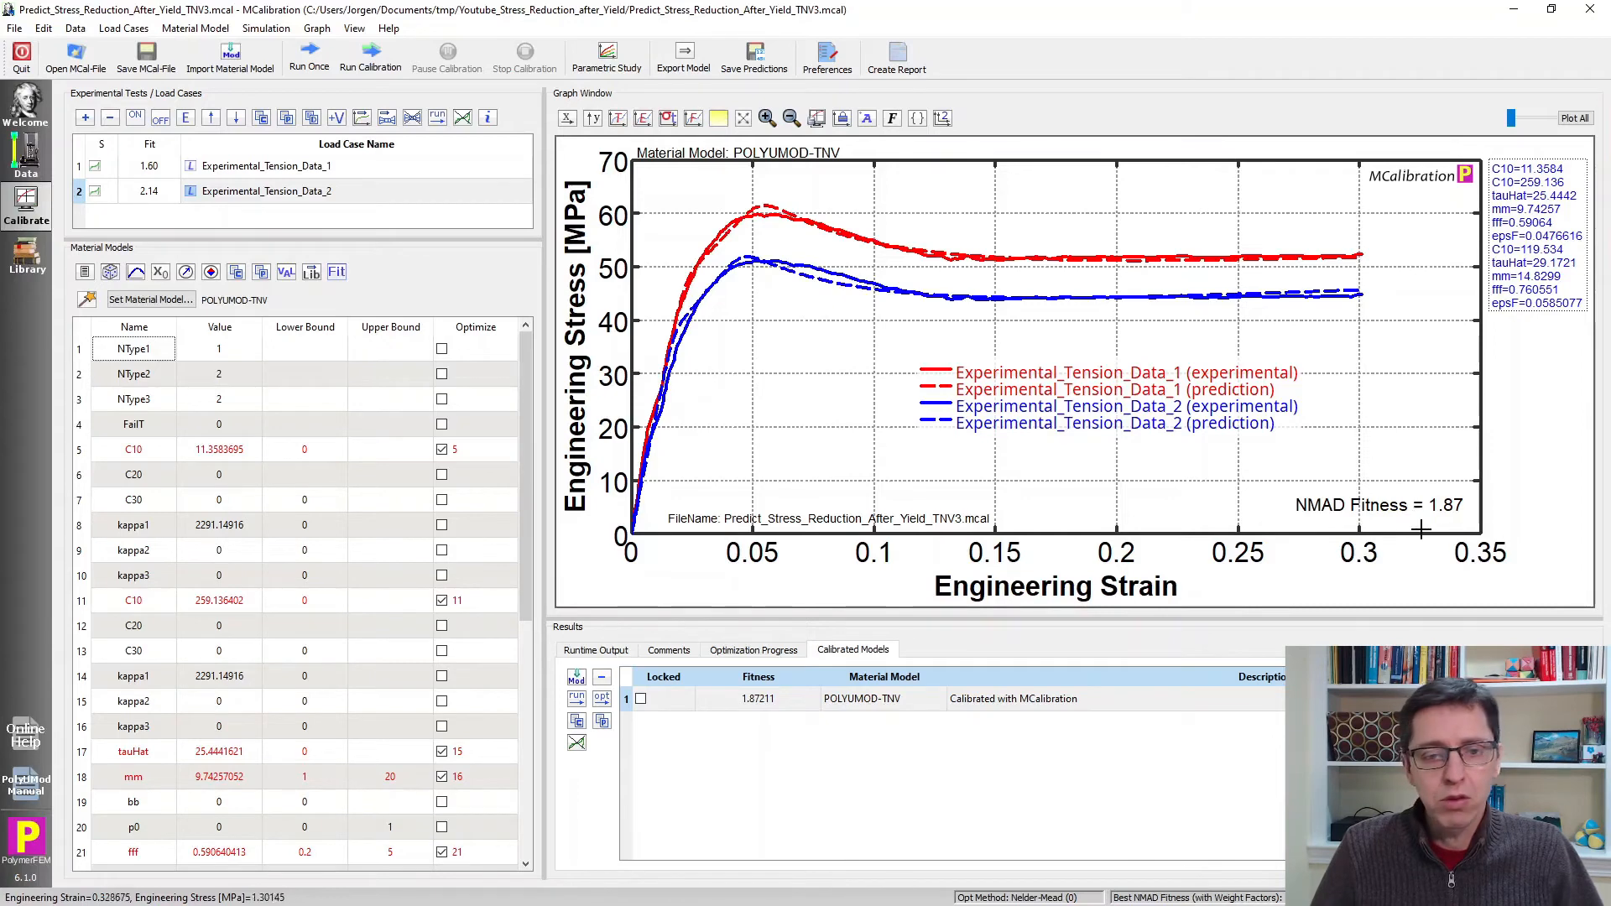
pyautogui.moveTo(305, 239); pyautogui.dragTo(304, 87)
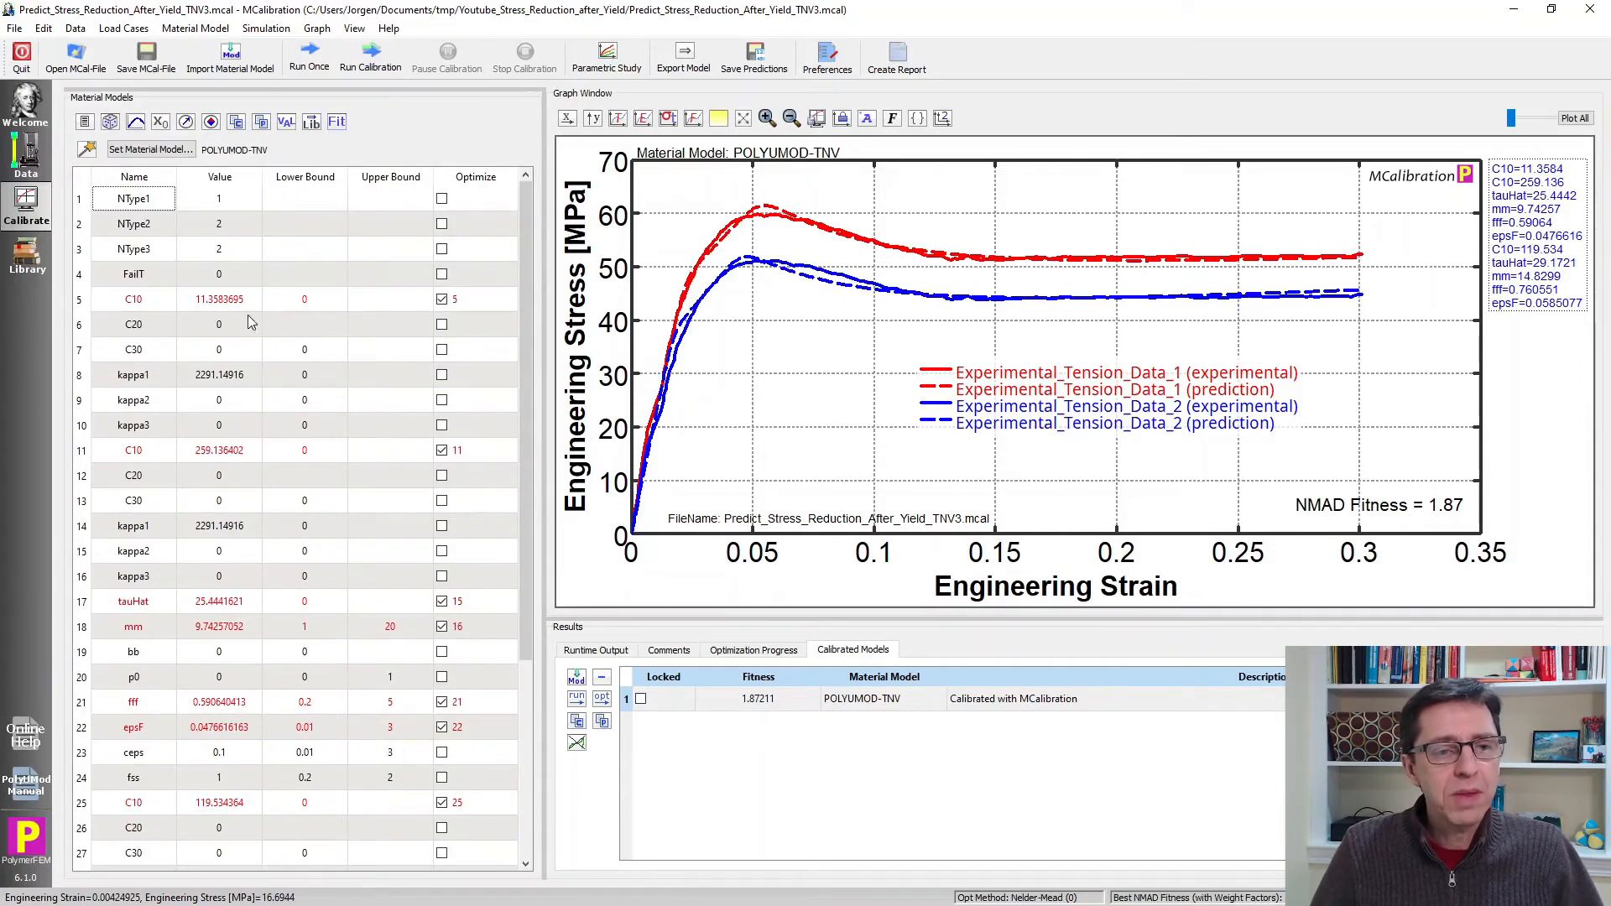
pyautogui.click(220, 301)
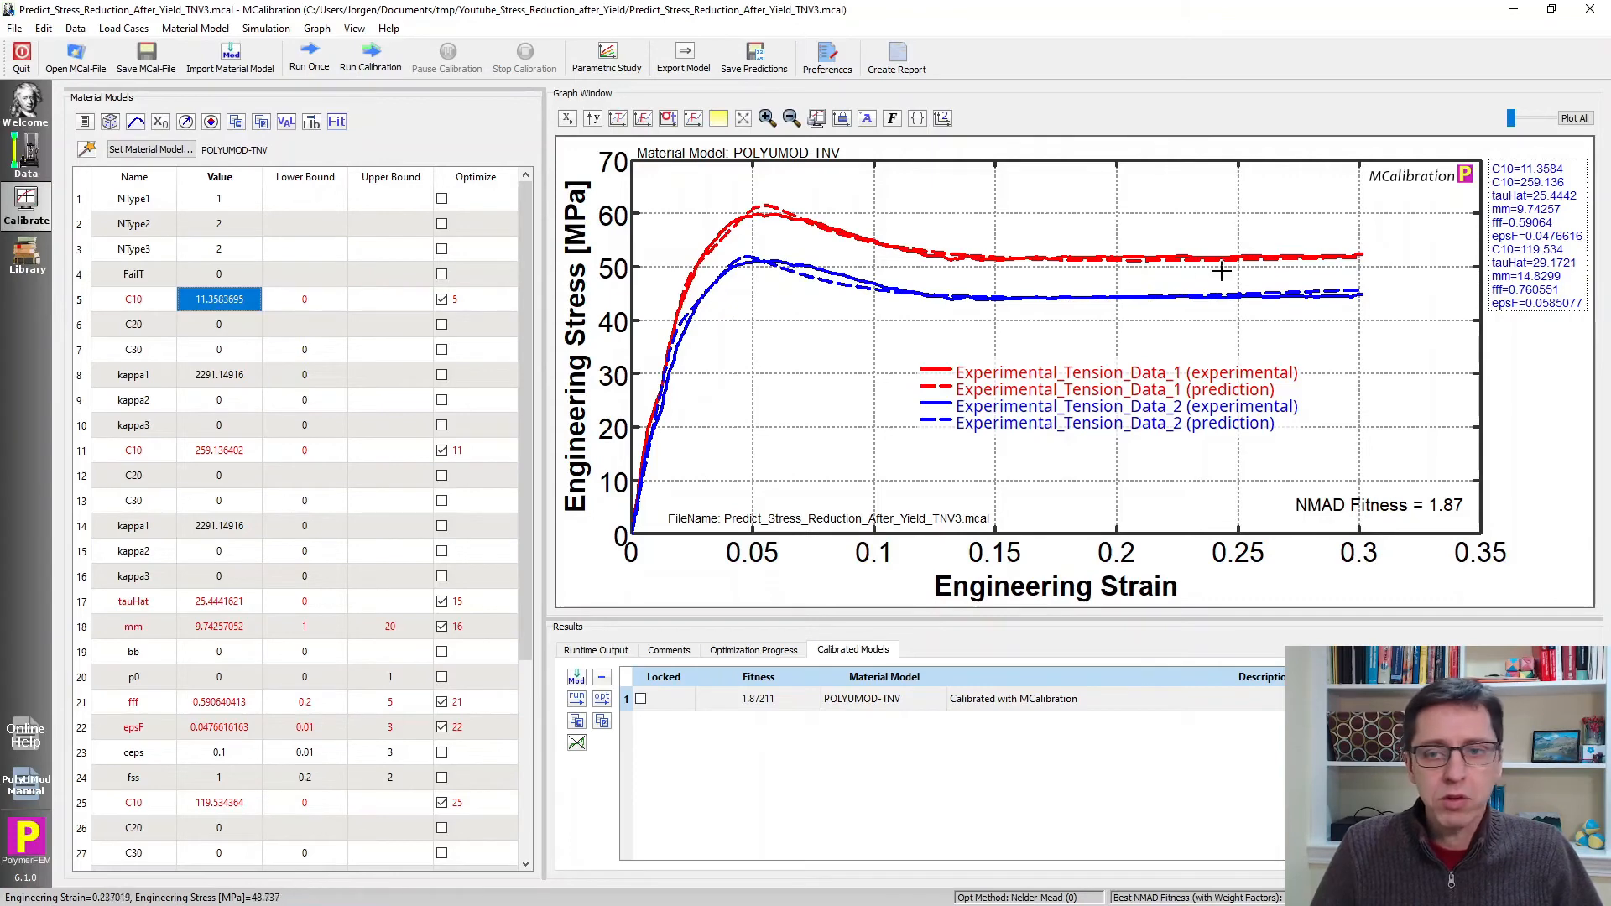
# Compare the C10, tauHat and mm values of the viscoplastic networks in the three-network TNV parameter table.
pyautogui.scroll(-1, 361, 440)
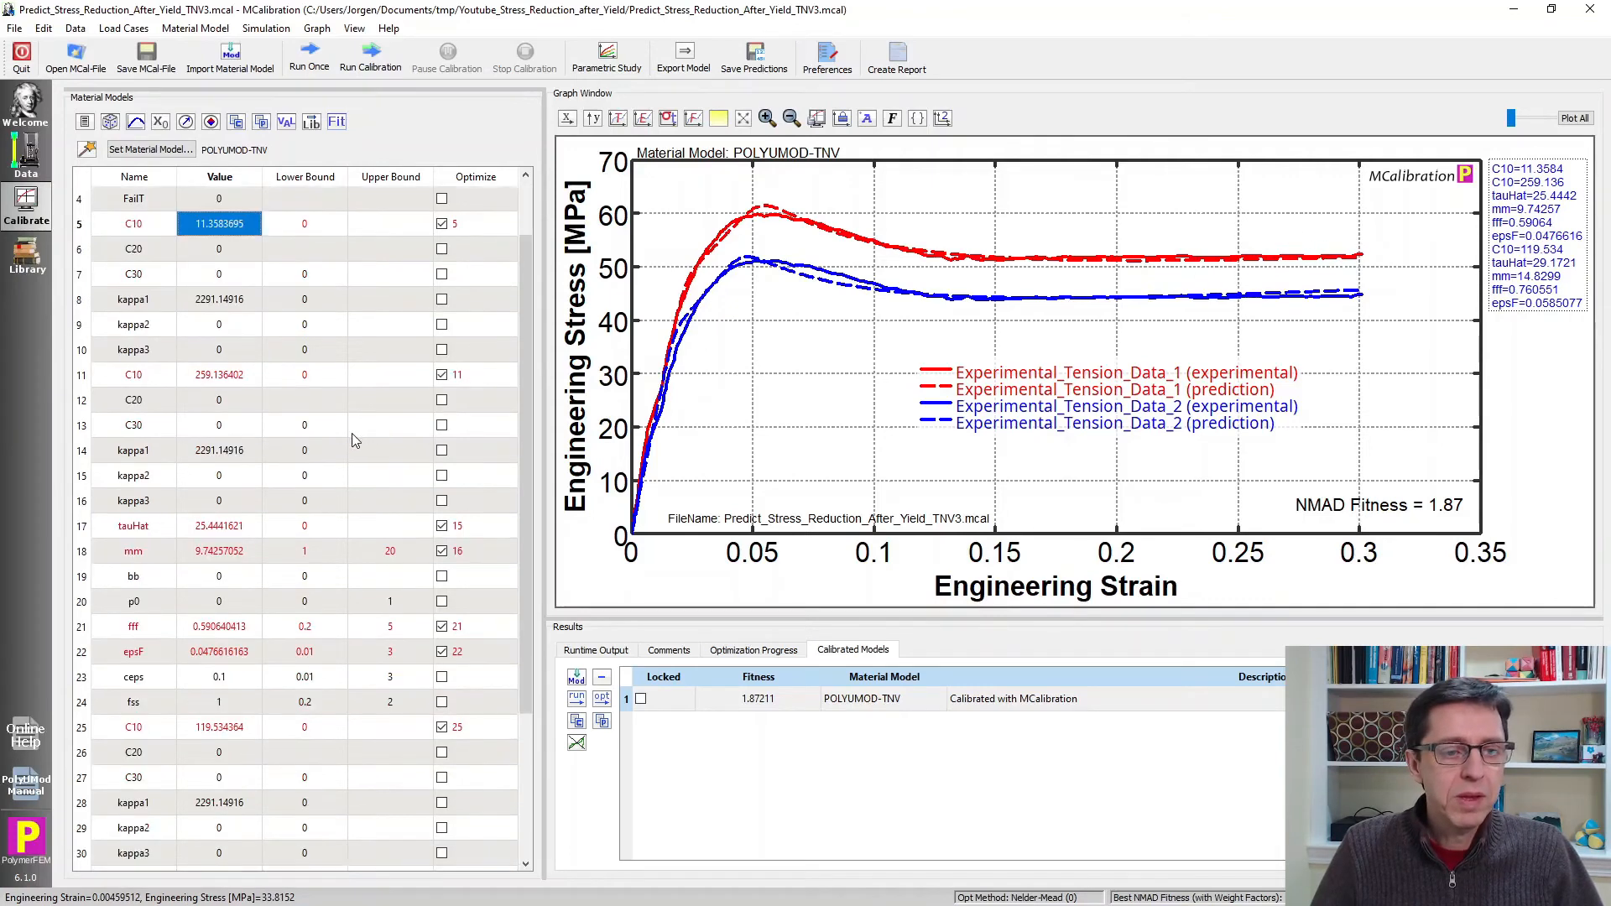
pyautogui.scroll(-1, 361, 441)
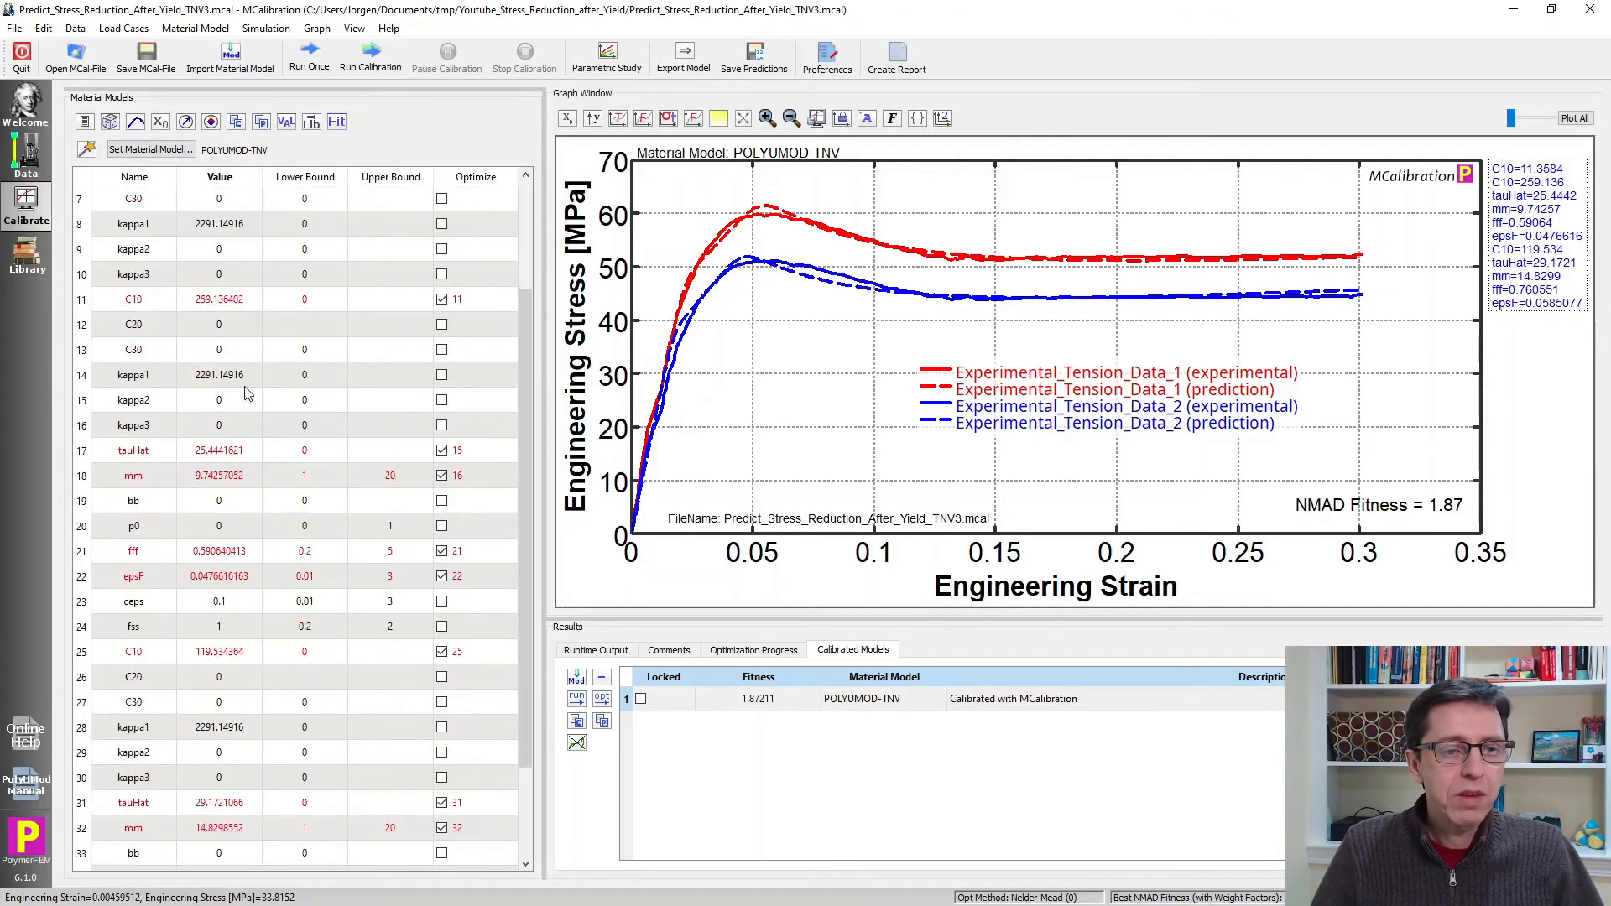
pyautogui.click(225, 308)
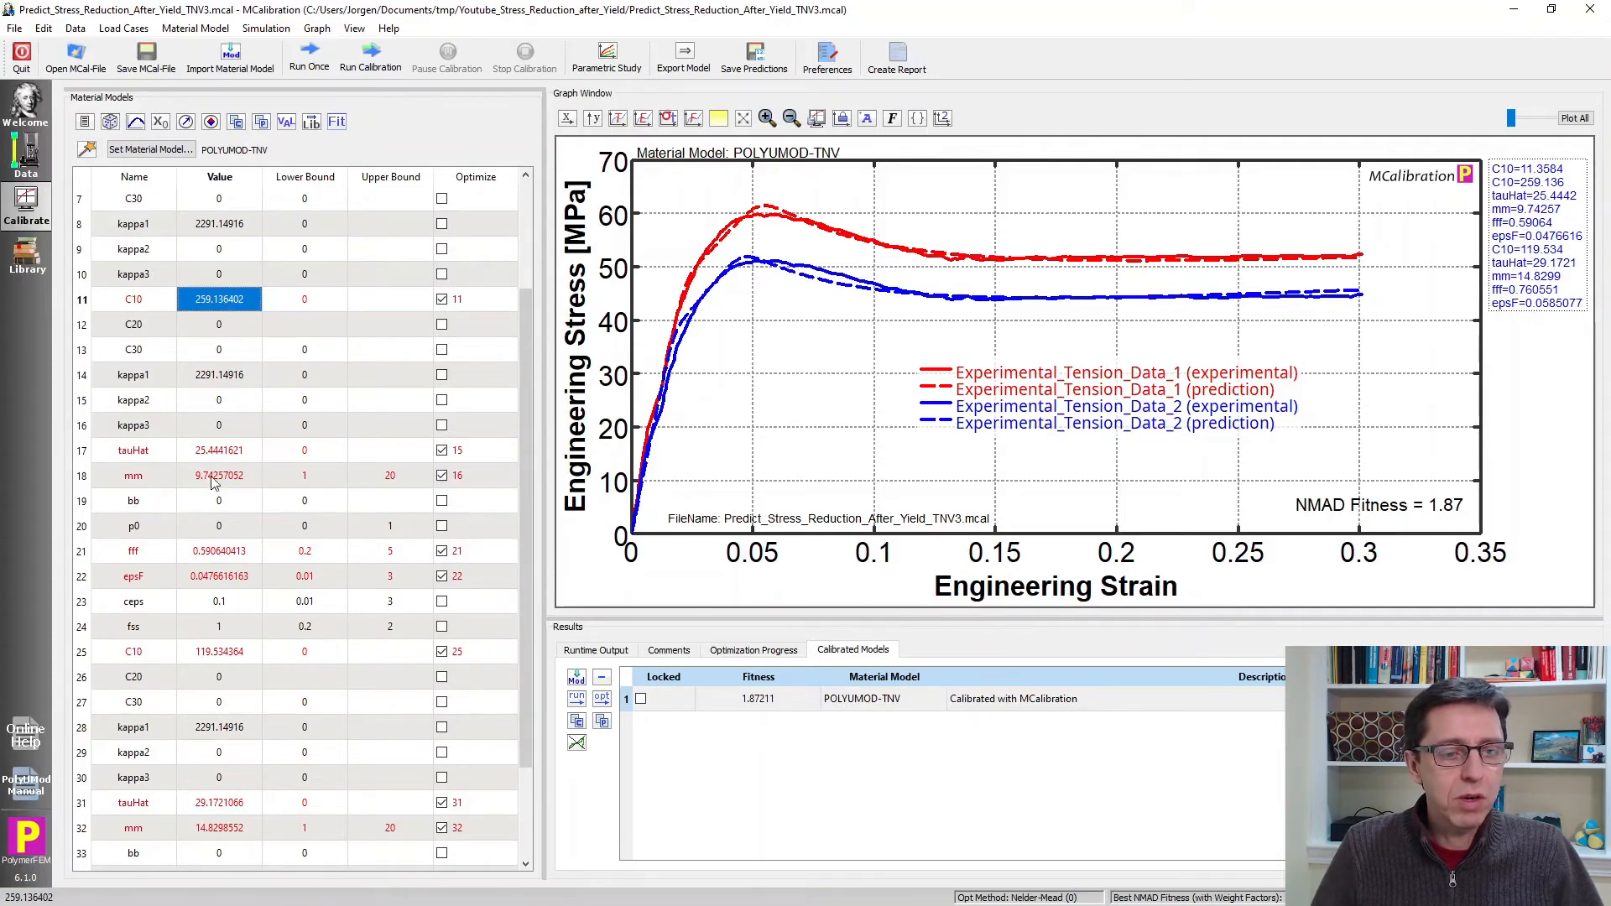
pyautogui.click(194, 663)
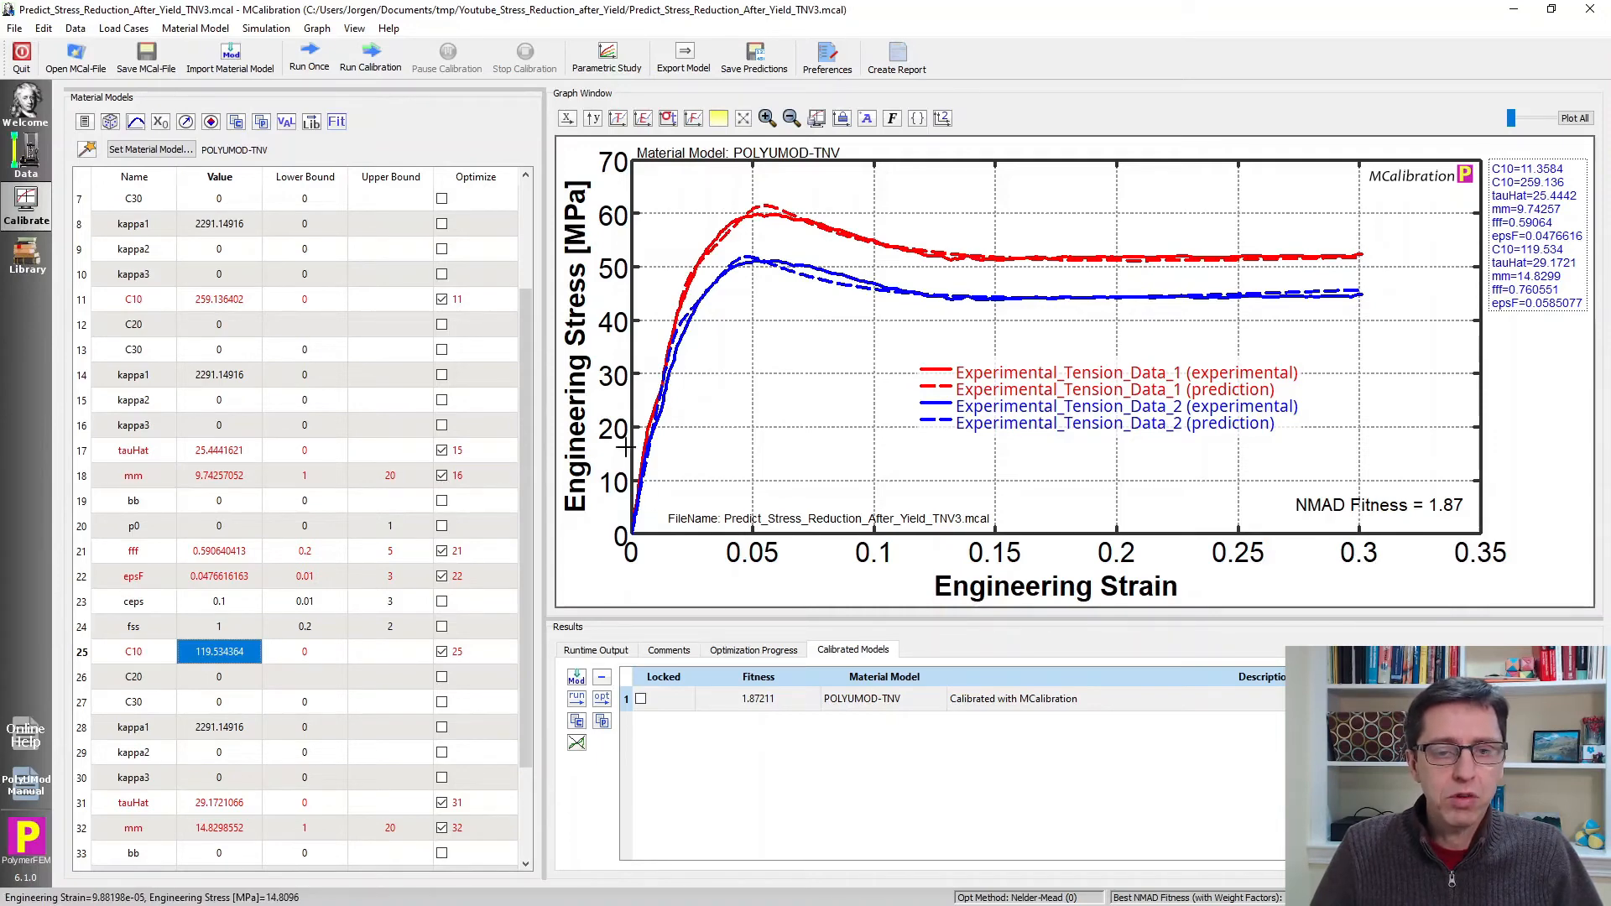
pyautogui.click(219, 454)
pyautogui.scroll(-1, 218, 457)
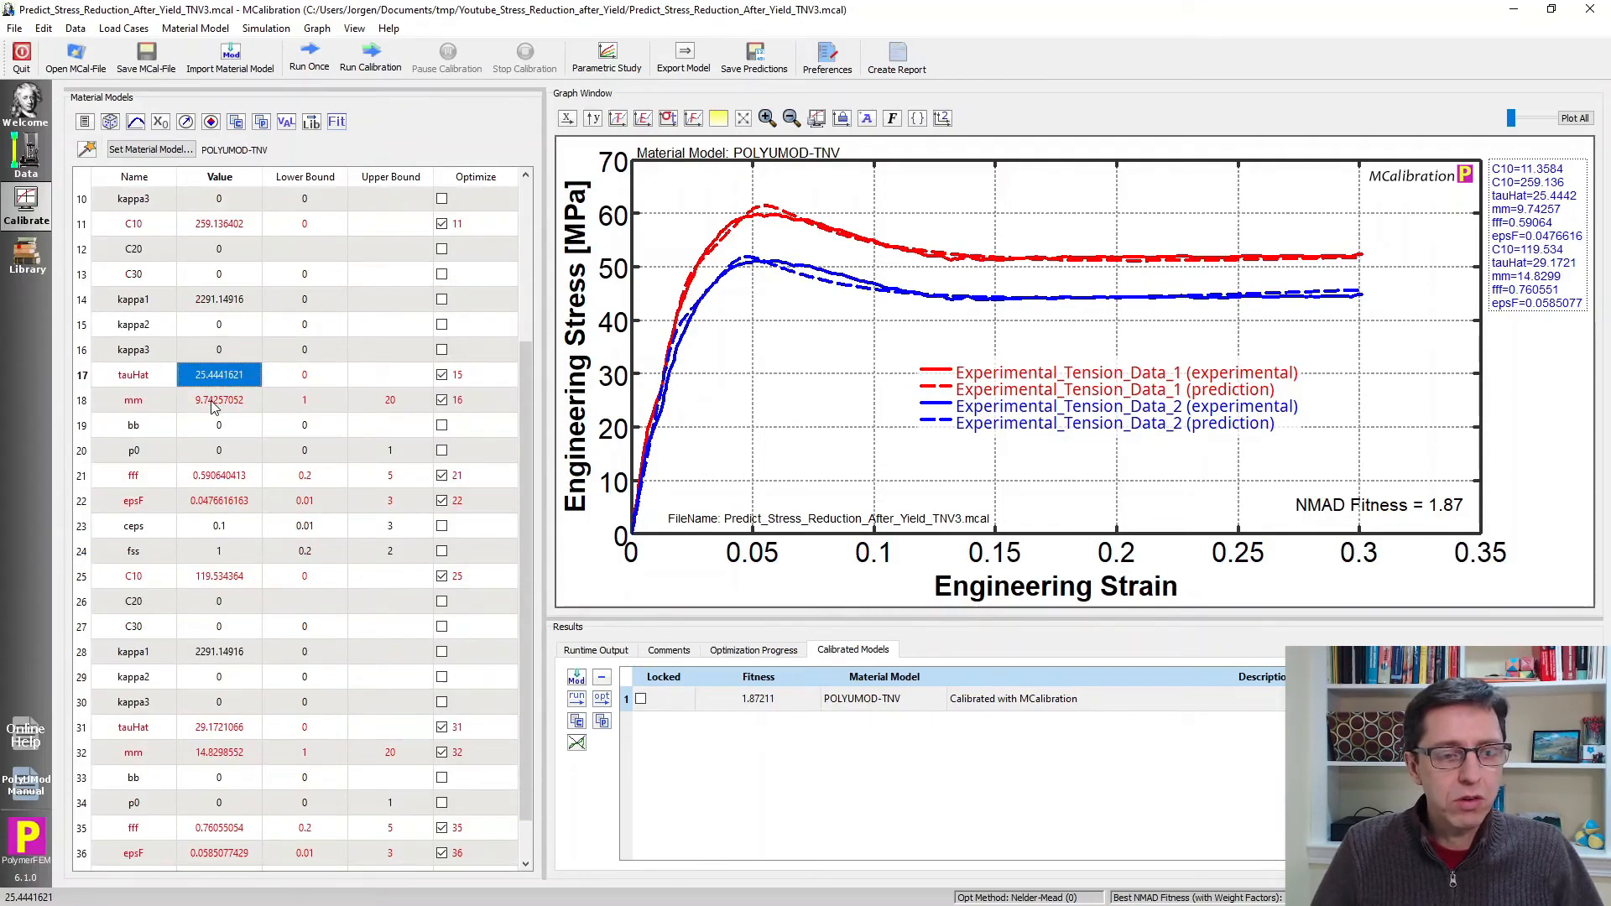
pyautogui.click(199, 730)
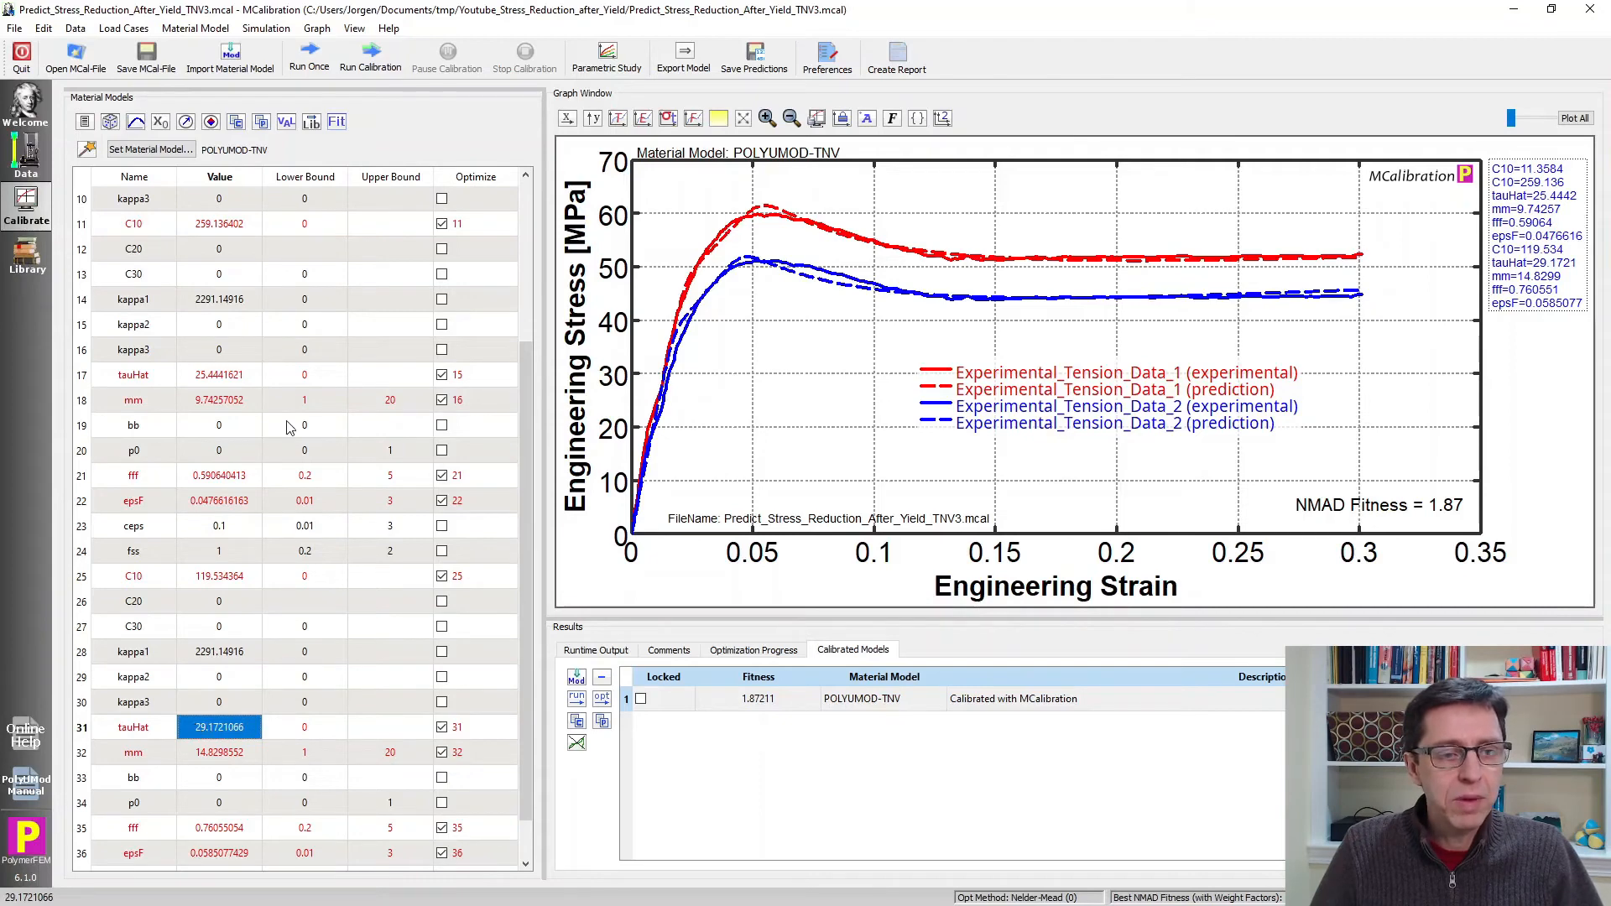
pyautogui.click(223, 403)
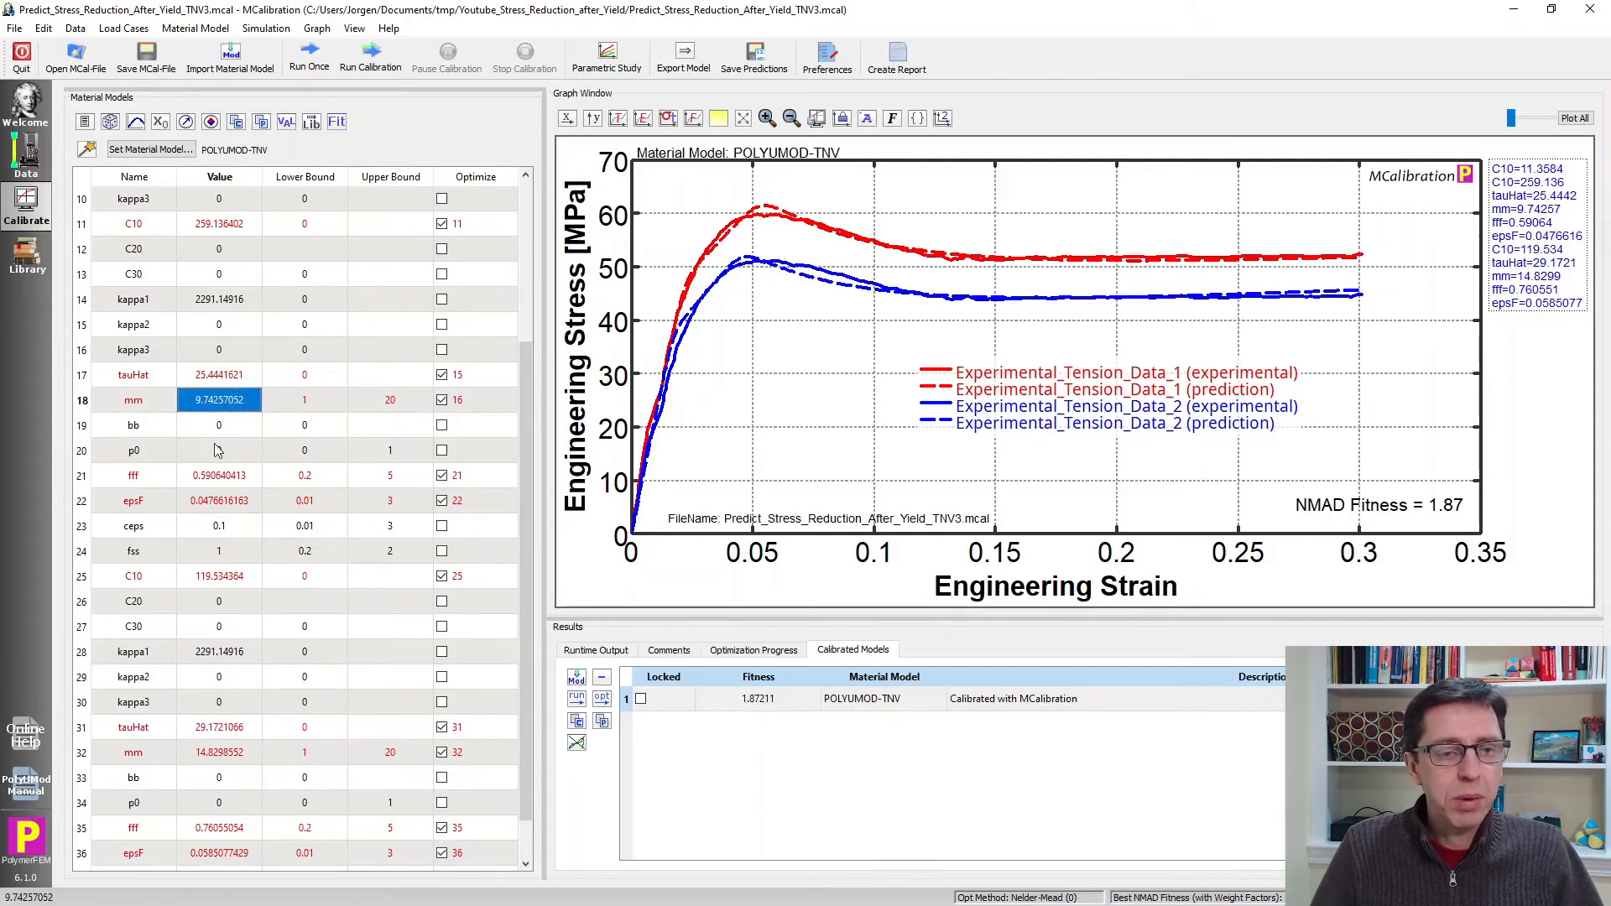
pyautogui.click(209, 758)
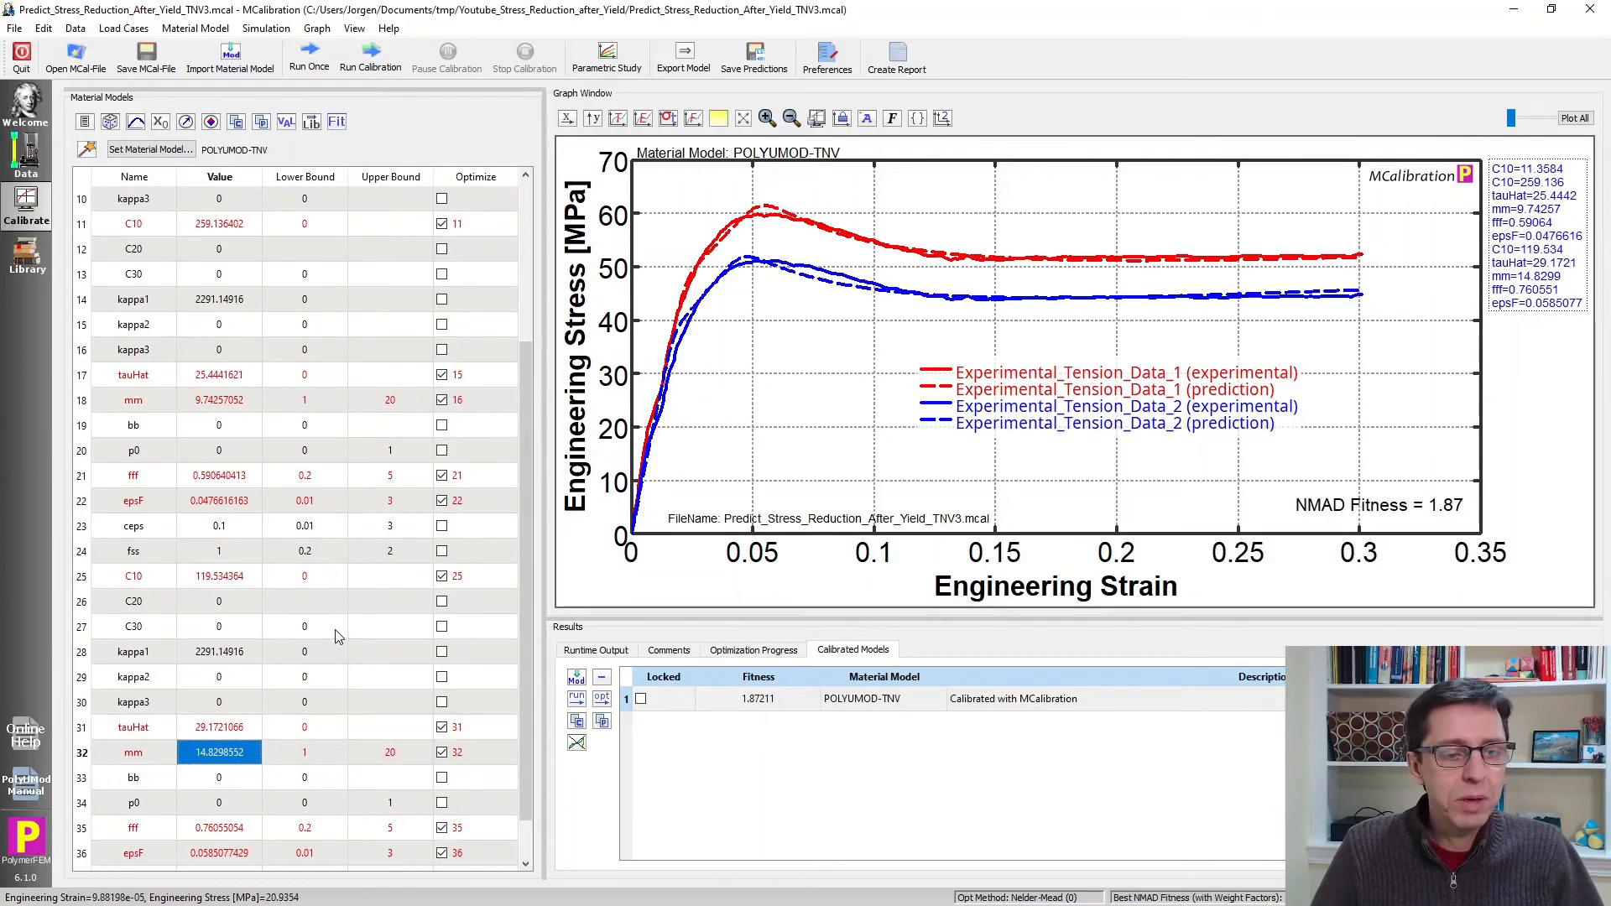
pyautogui.scroll(-1, 298, 634)
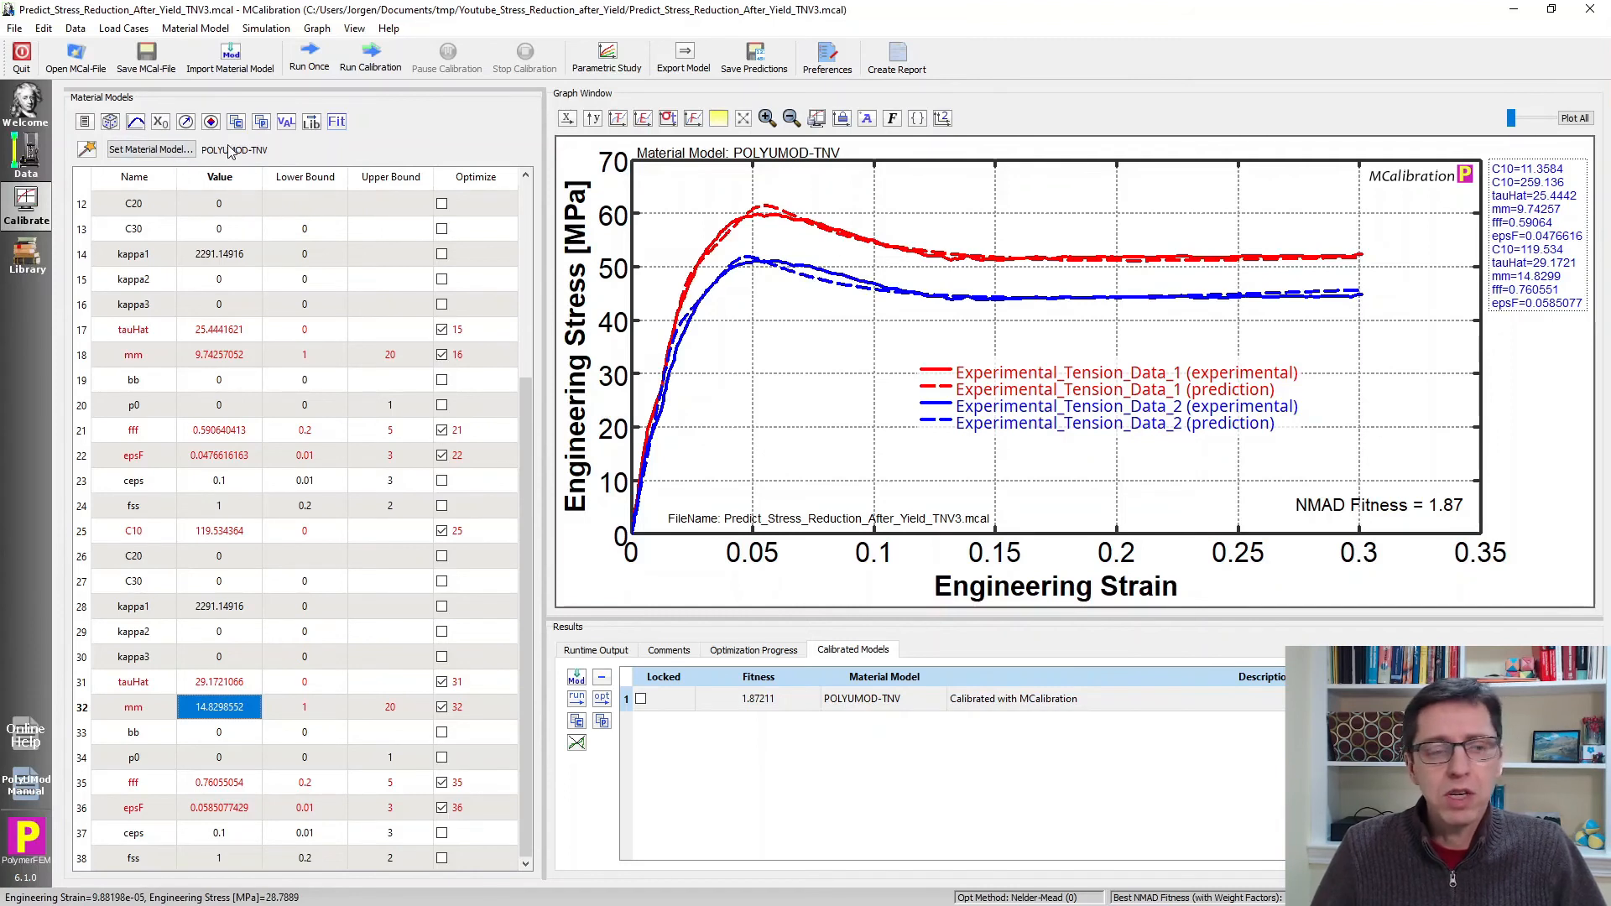
# Evaluate the Drucker's stability of the calibrated TNV model for all loading modes with the default test conditions.
pyautogui.click(135, 122)
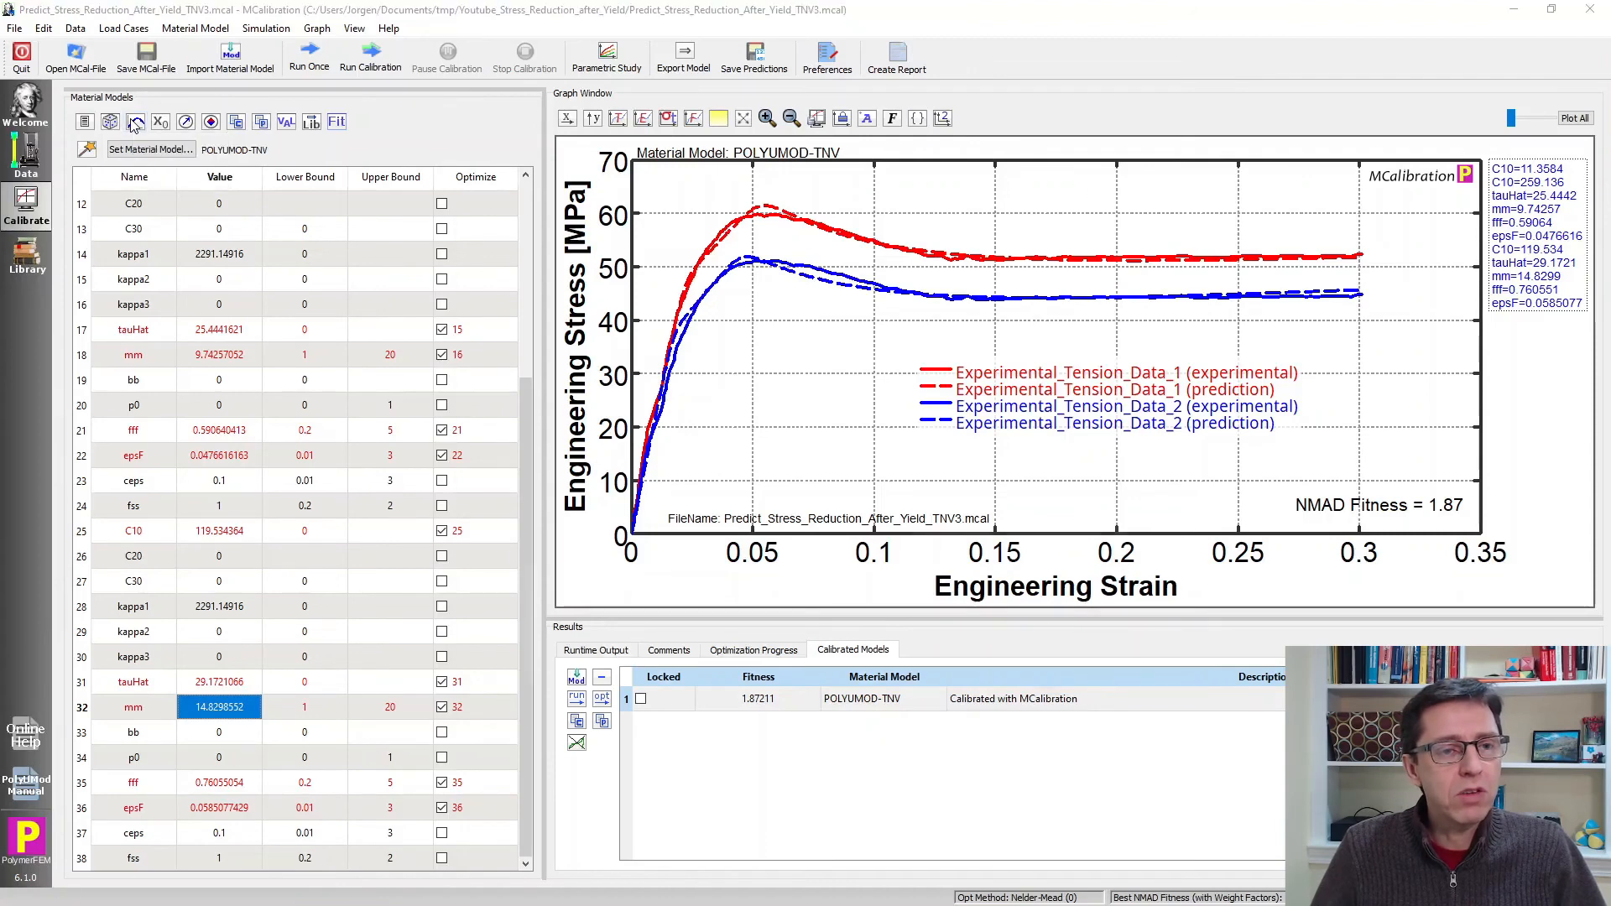
pyautogui.moveTo(590, 209); pyautogui.dragTo(638, 167)
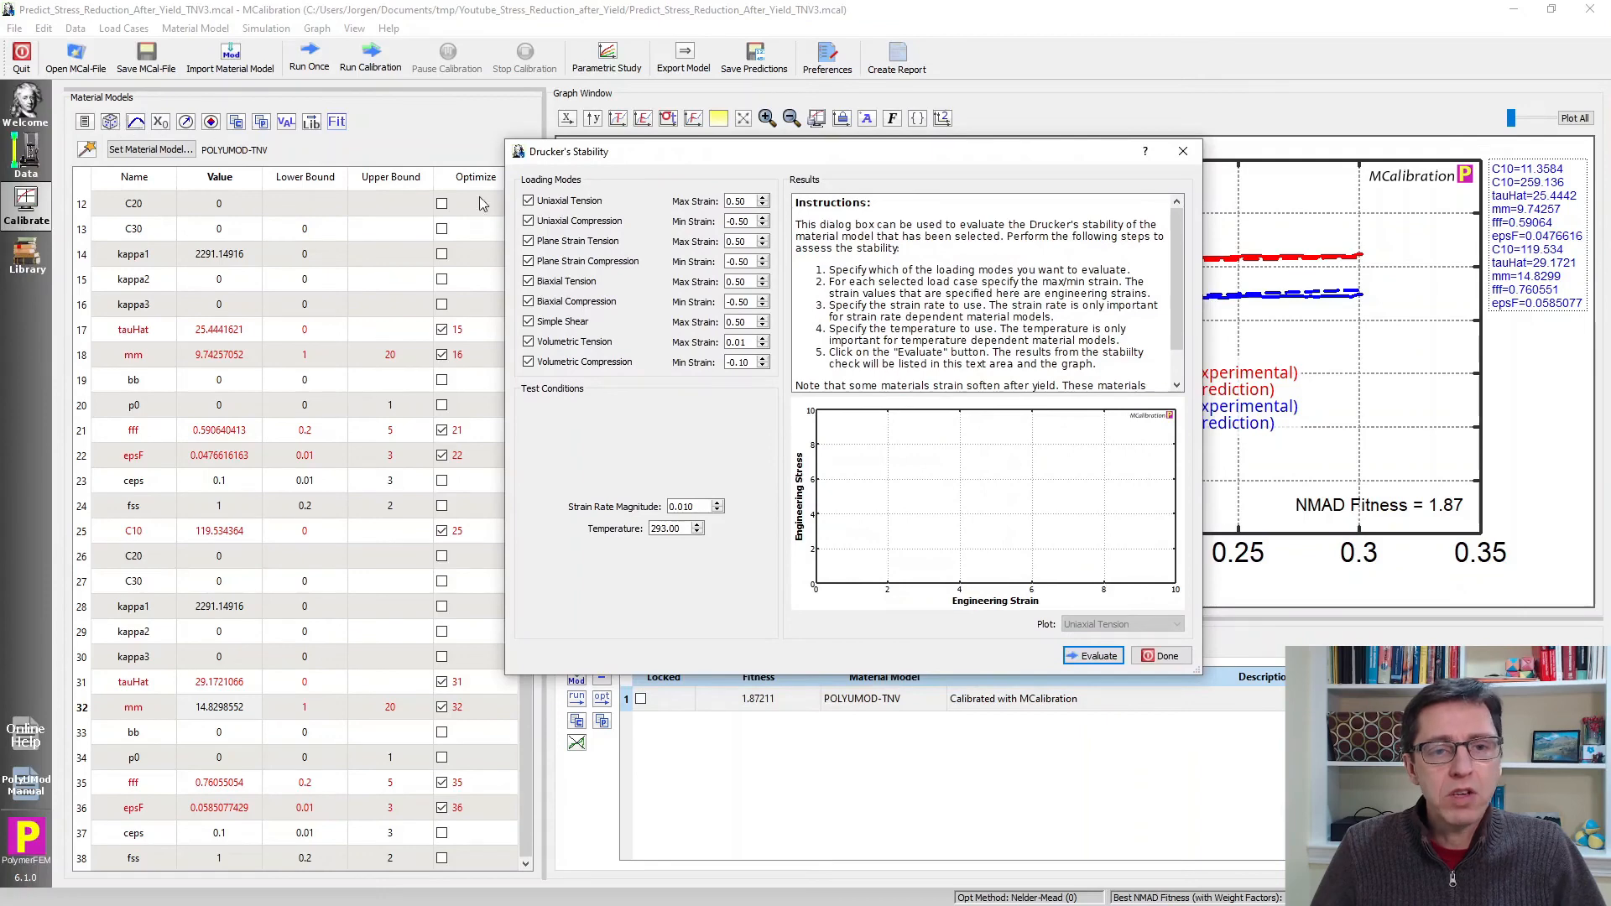
pyautogui.click(1091, 655)
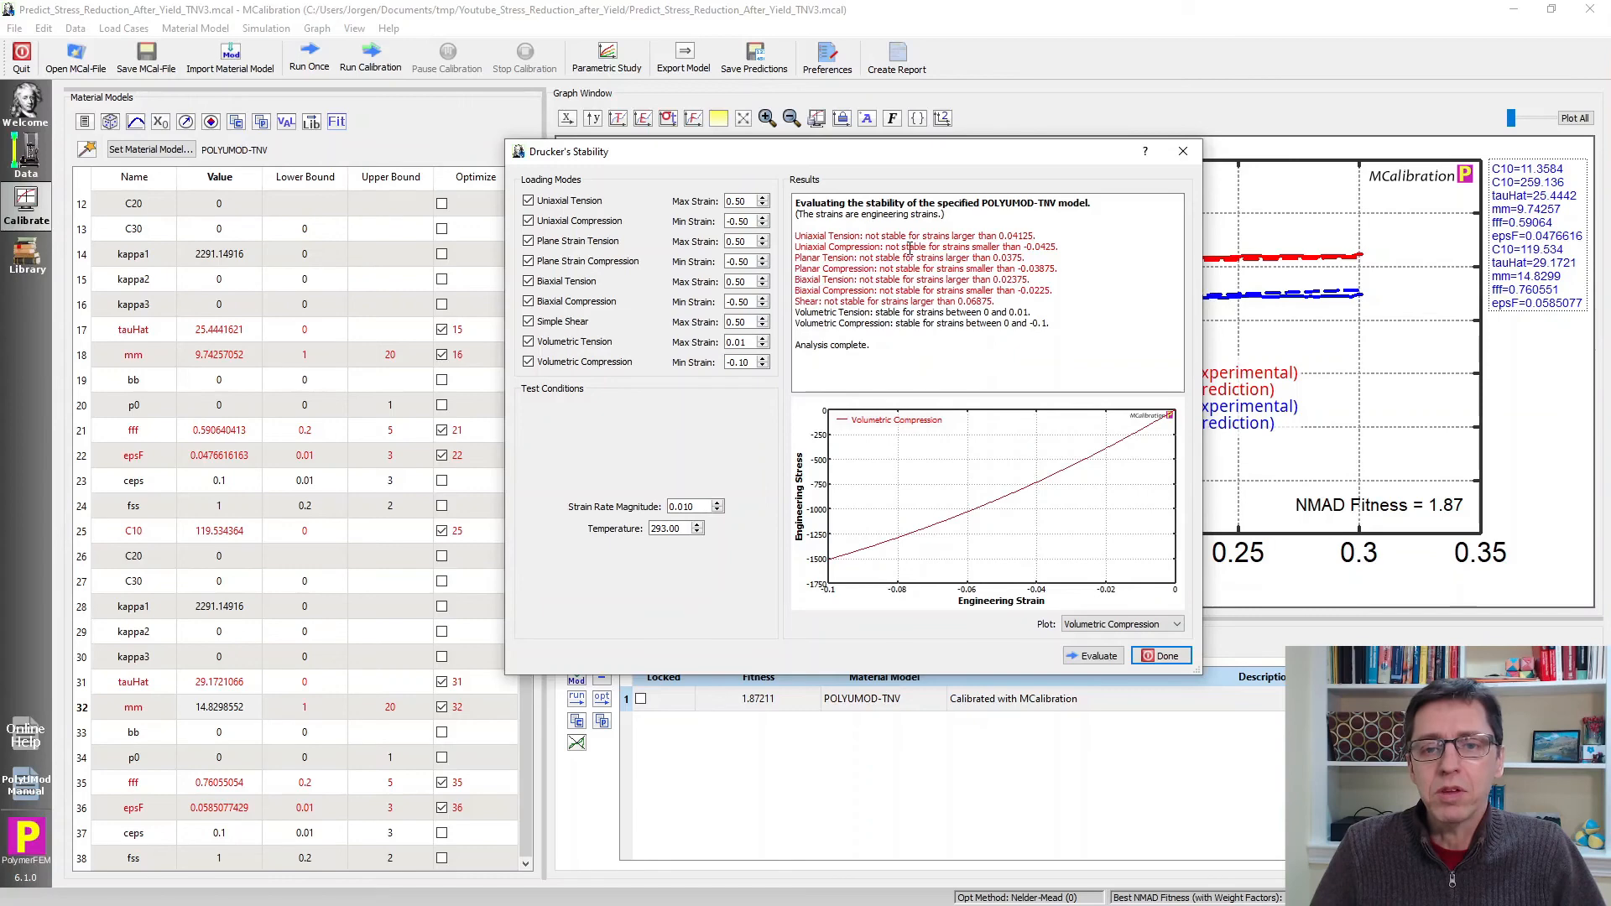
# Plot the uniaxial tension stability curve, compare it with the calibration graph, and close the Drucker's stability check.
pyautogui.click(1118, 625)
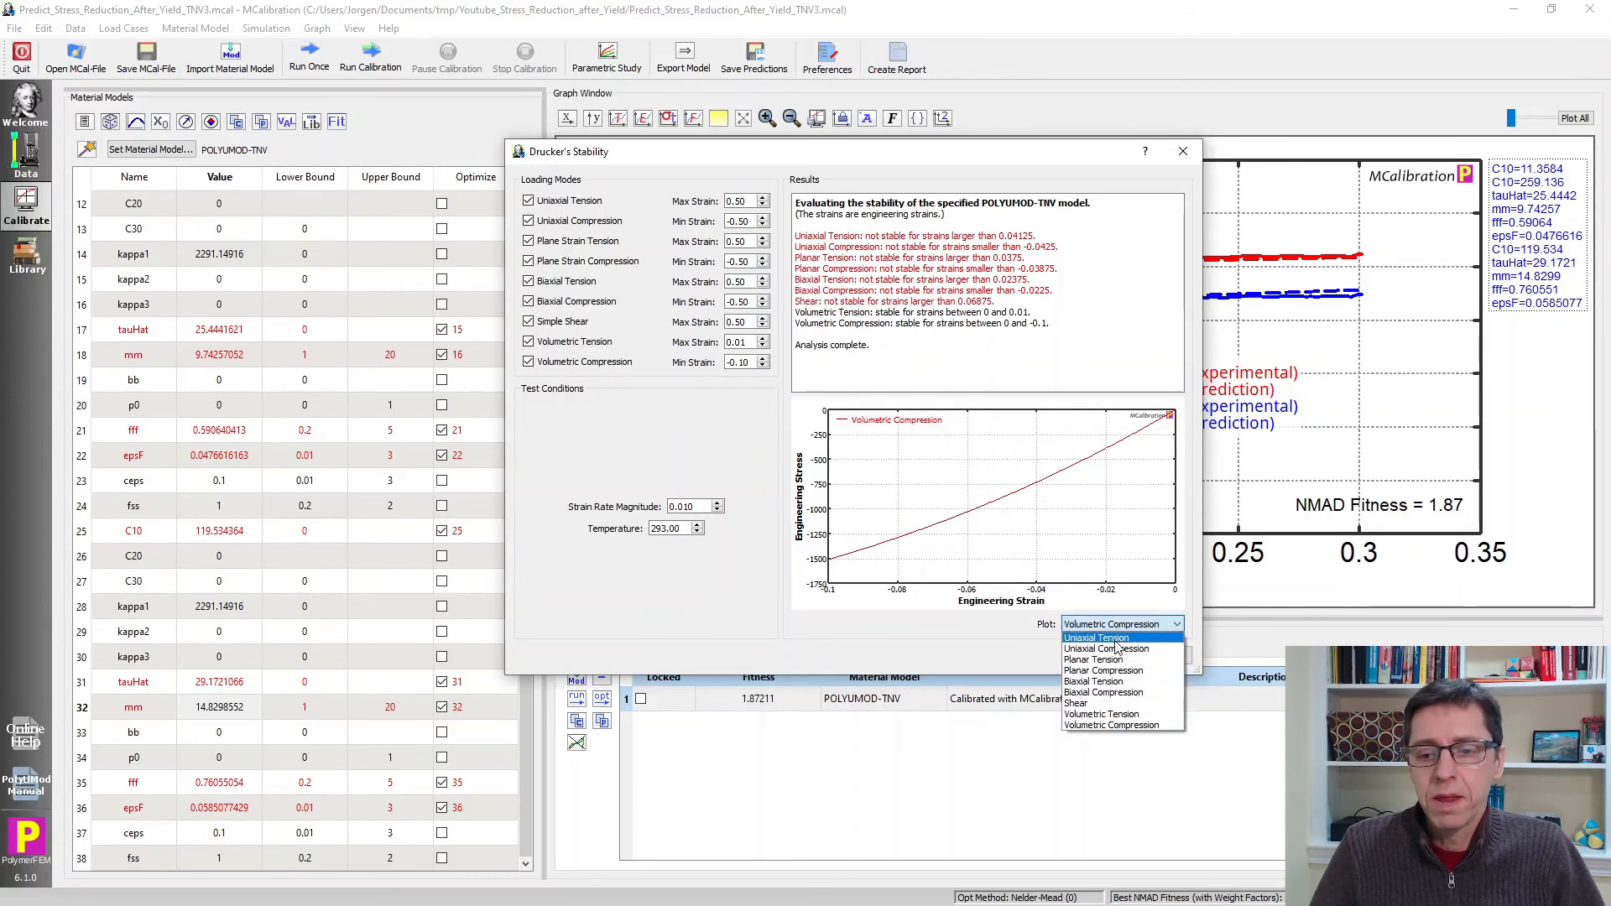
pyautogui.click(1120, 638)
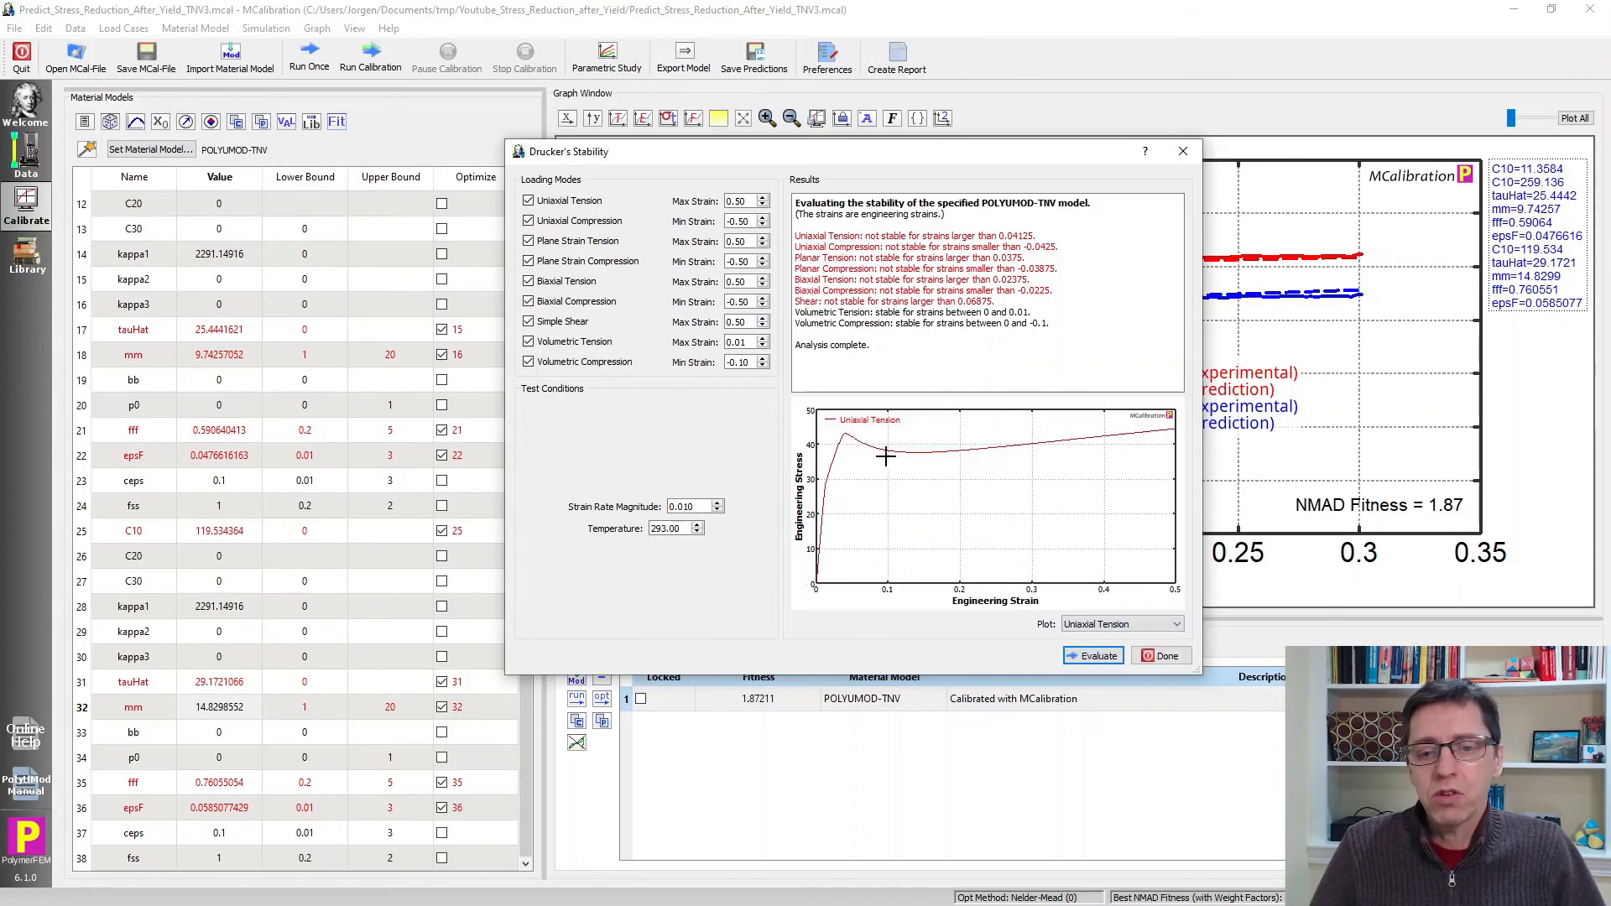
pyautogui.moveTo(957, 160); pyautogui.dragTo(1279, 313)
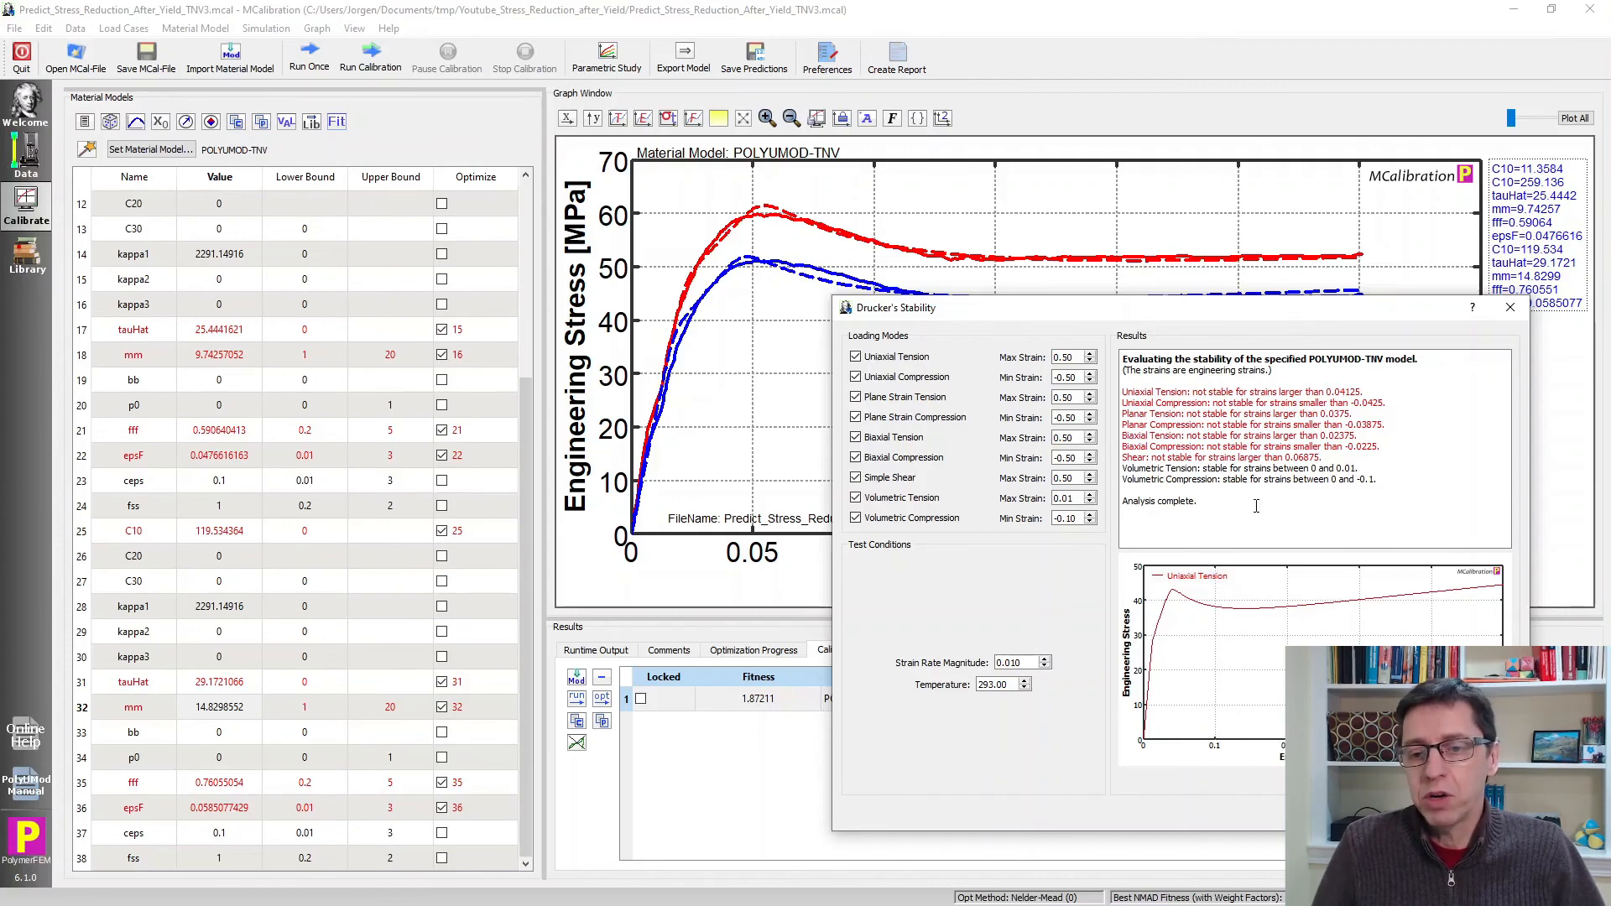
pyautogui.press('Escape')
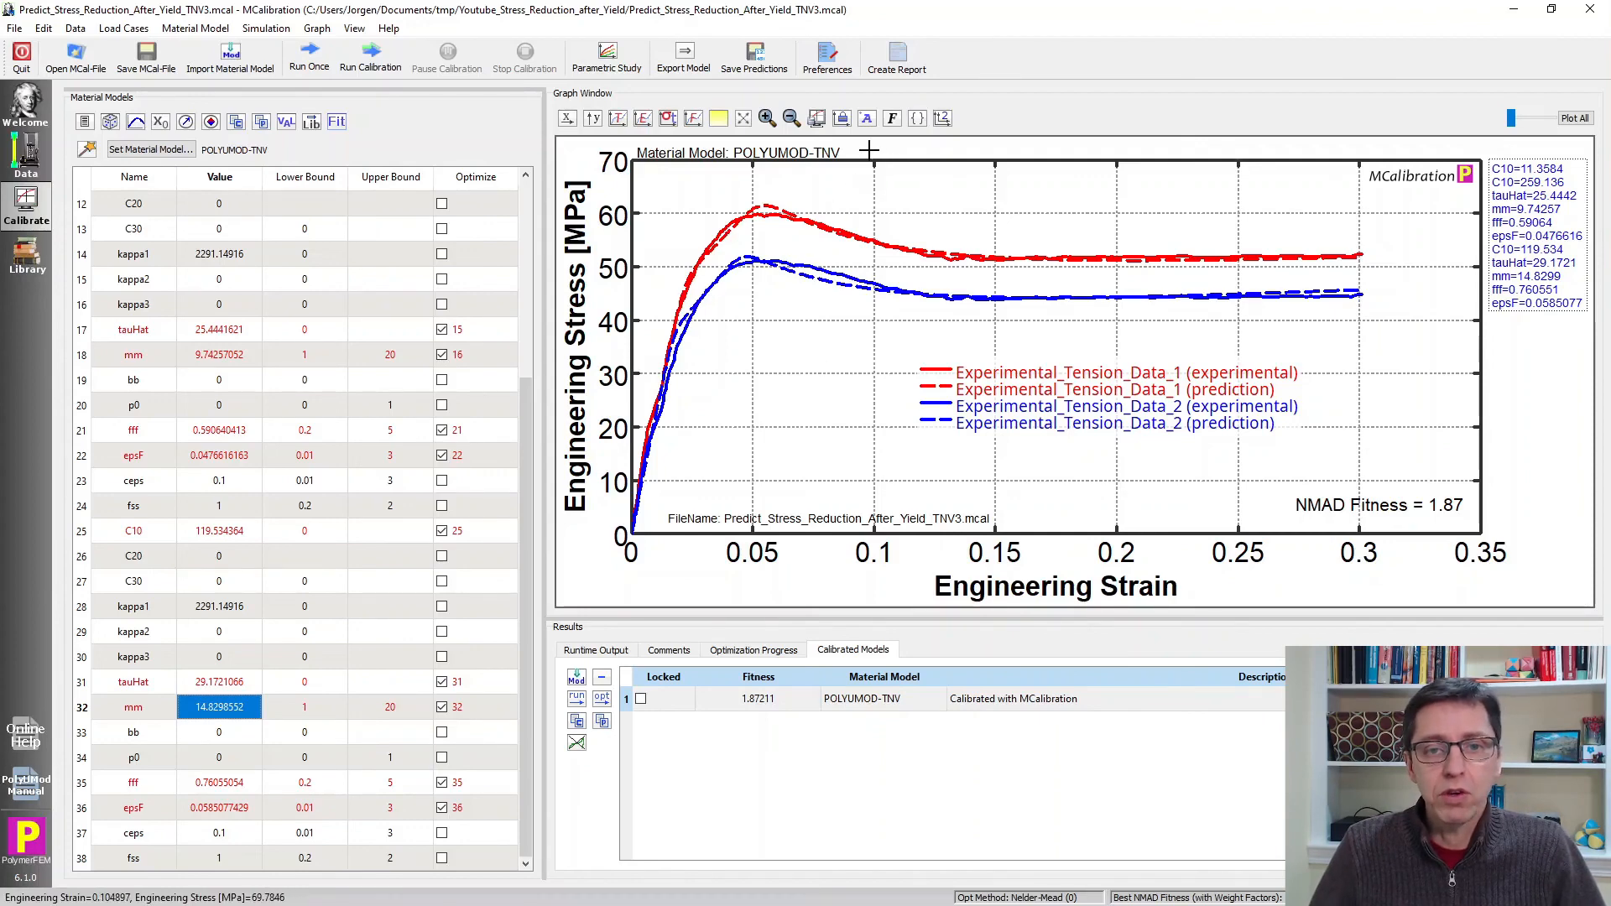
# Examine the available formats and units for exporting the material parameters, and leave without exporting.
pyautogui.click(681, 67)
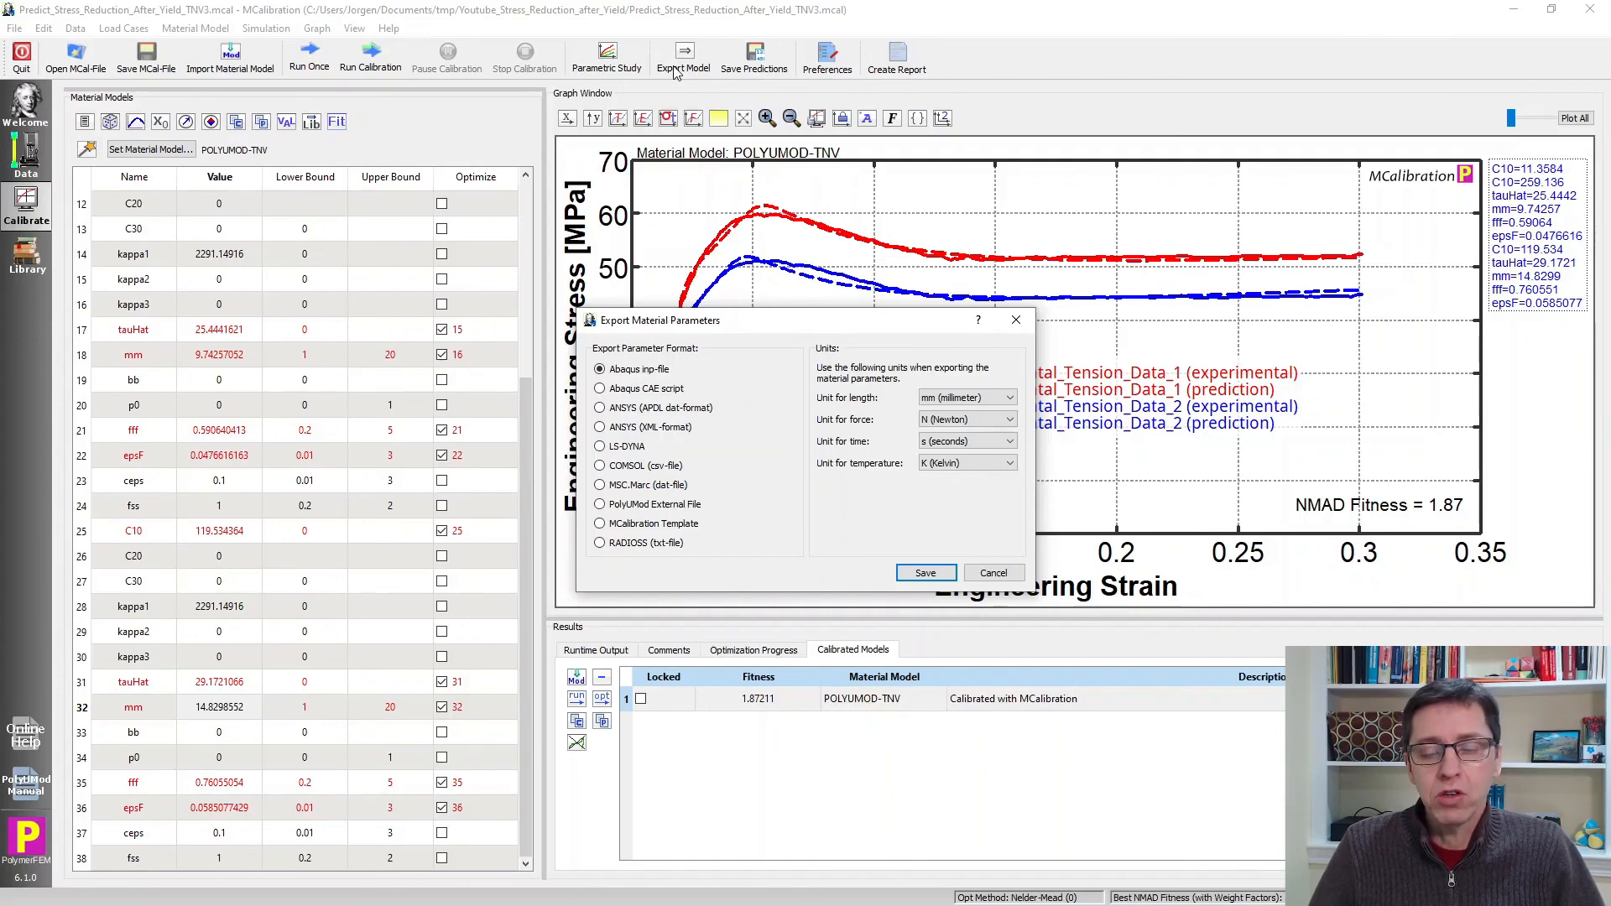
pyautogui.click(995, 574)
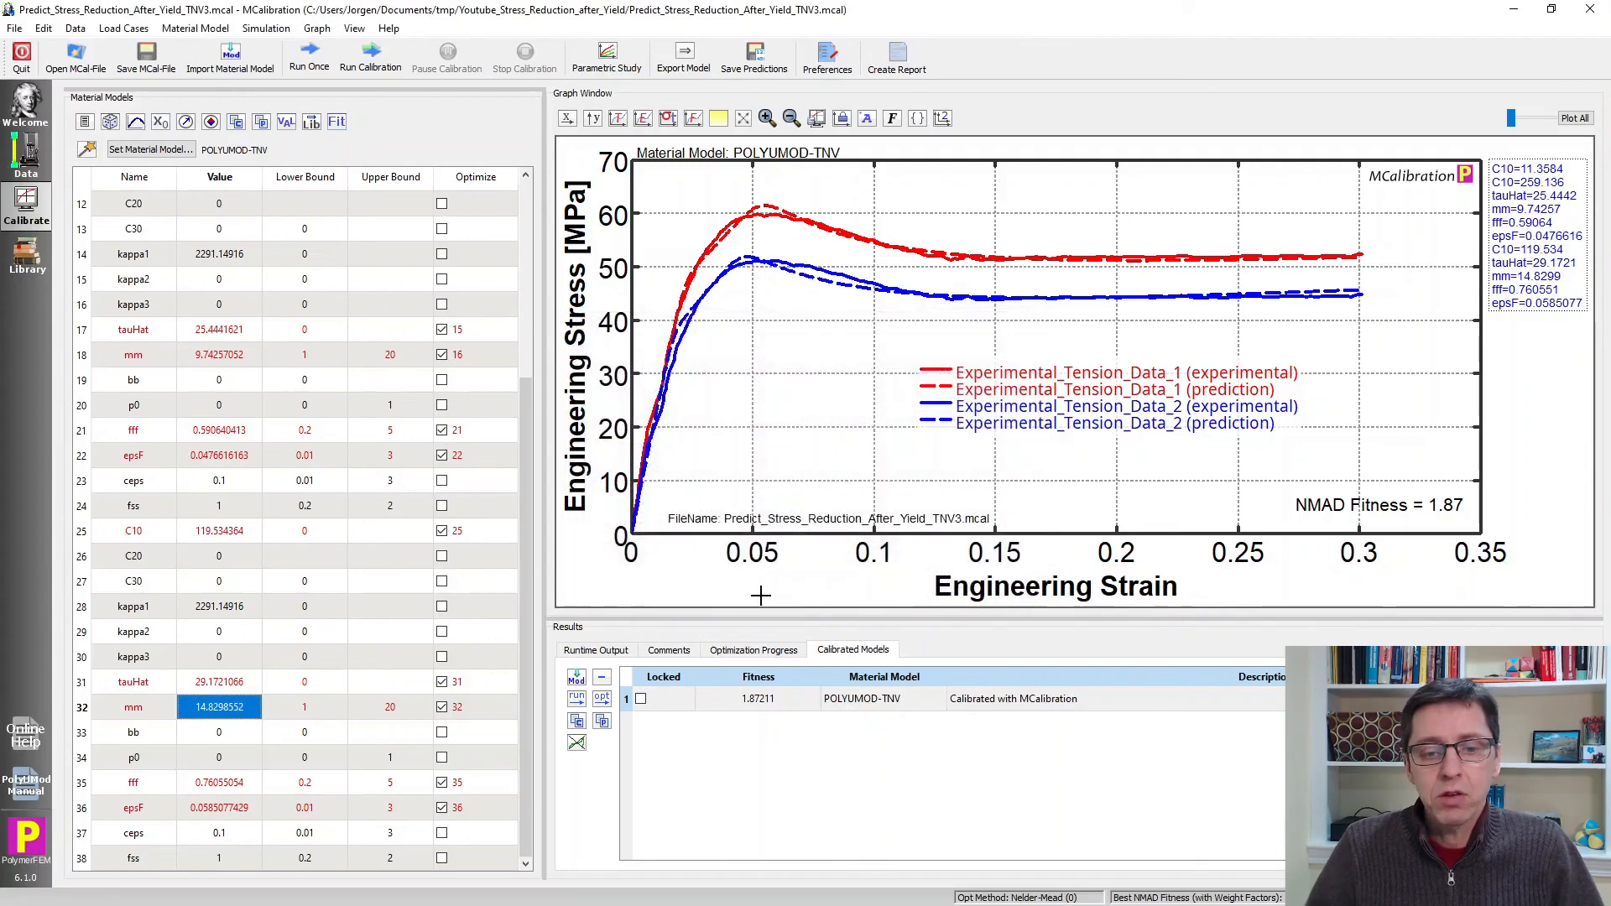